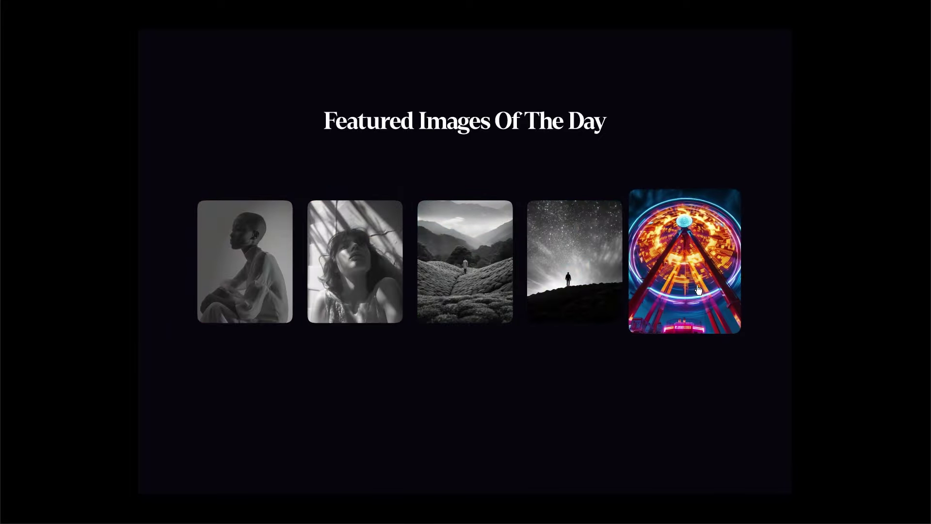
Preview the mountain, second portrait and Ferris wheel cards' enlarged colour views, closing each
{"action": "left_click", "coordinate": [439, 242]}
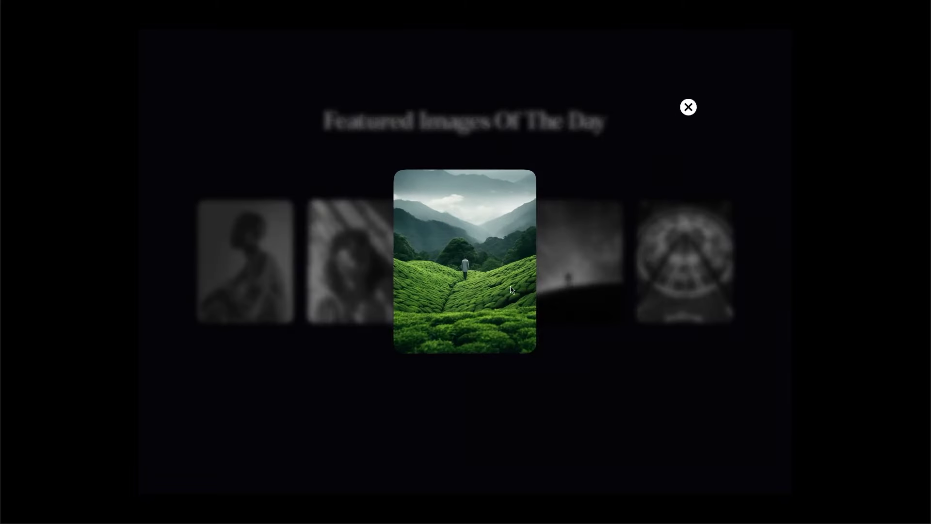
{"action": "left_click", "coordinate": [688, 107]}
{"action": "left_click", "coordinate": [352, 262]}
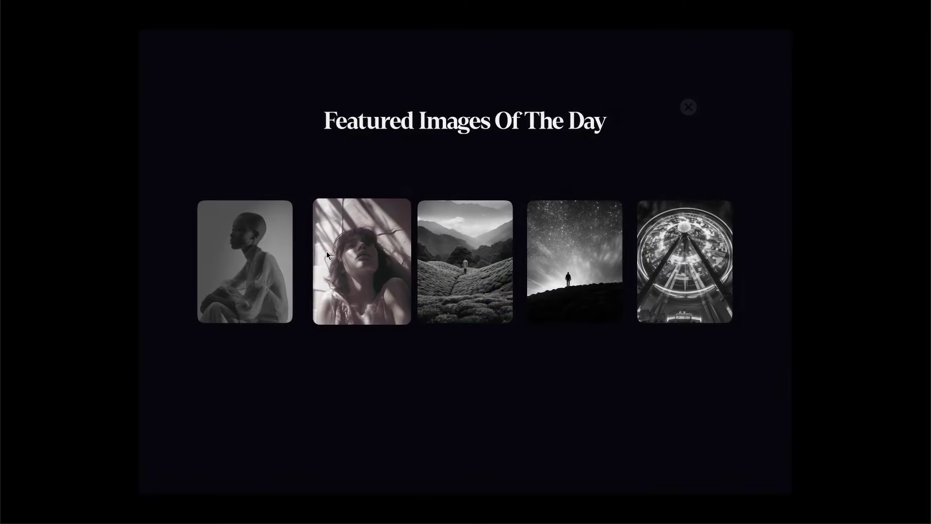
{"action": "left_click", "coordinate": [682, 112]}
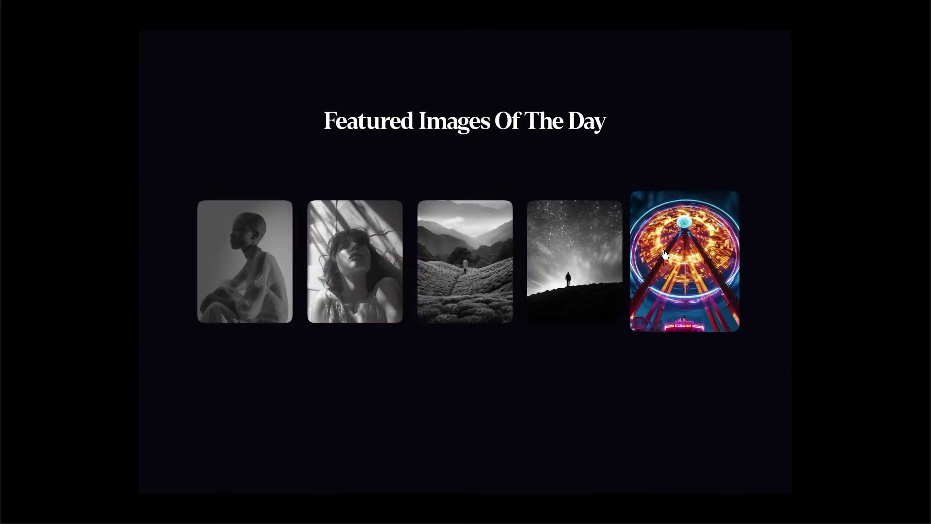
{"action": "left_click", "coordinate": [683, 242]}
{"action": "left_click", "coordinate": [689, 106]}
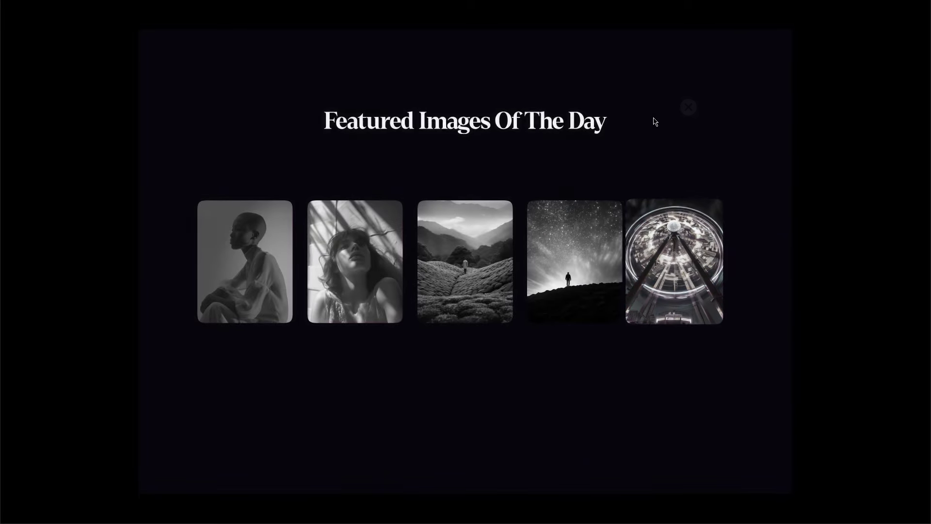
Preview the starry sky and first portrait cards' enlarged views, closing each
{"action": "left_click", "coordinate": [563, 237]}
{"action": "left_click", "coordinate": [689, 106]}
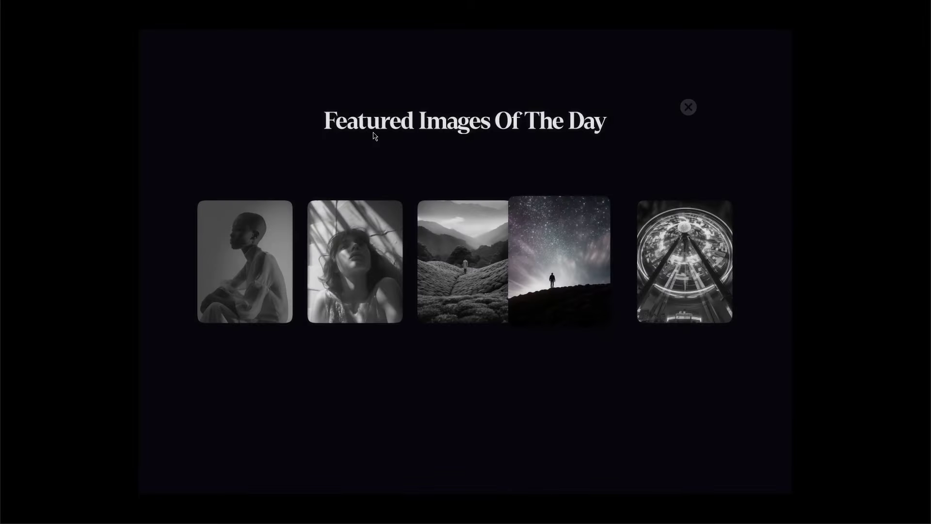
{"action": "left_click", "coordinate": [213, 266]}
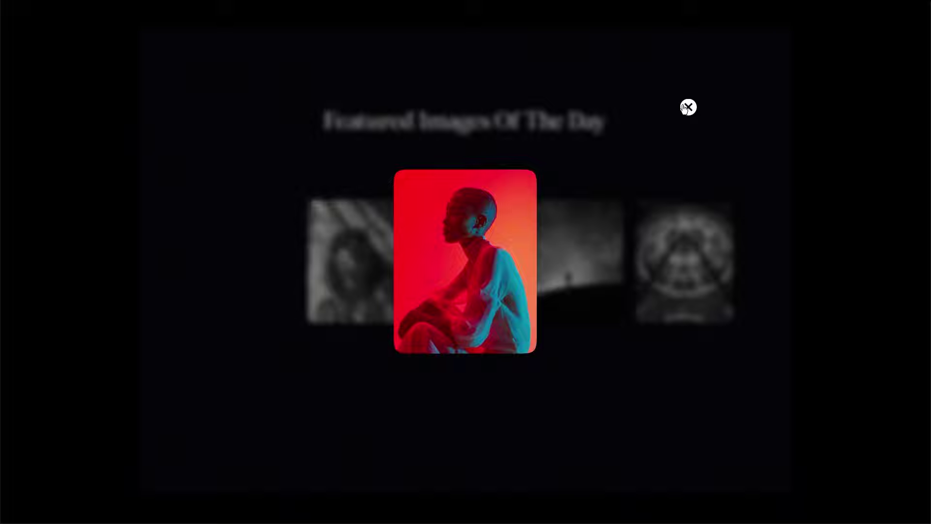
{"action": "left_click", "coordinate": [688, 106]}
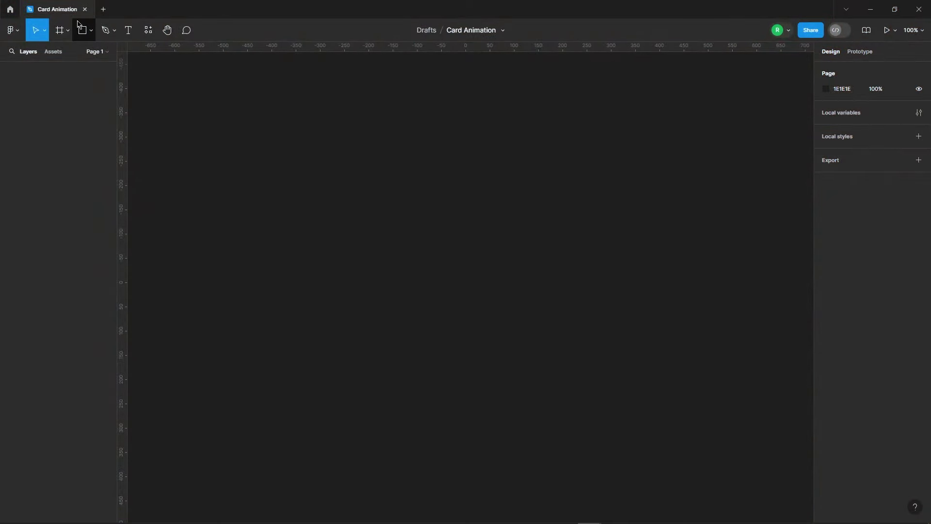
Draw a 210×270 rectangle on the canvas
{"action": "left_click", "coordinate": [80, 32]}
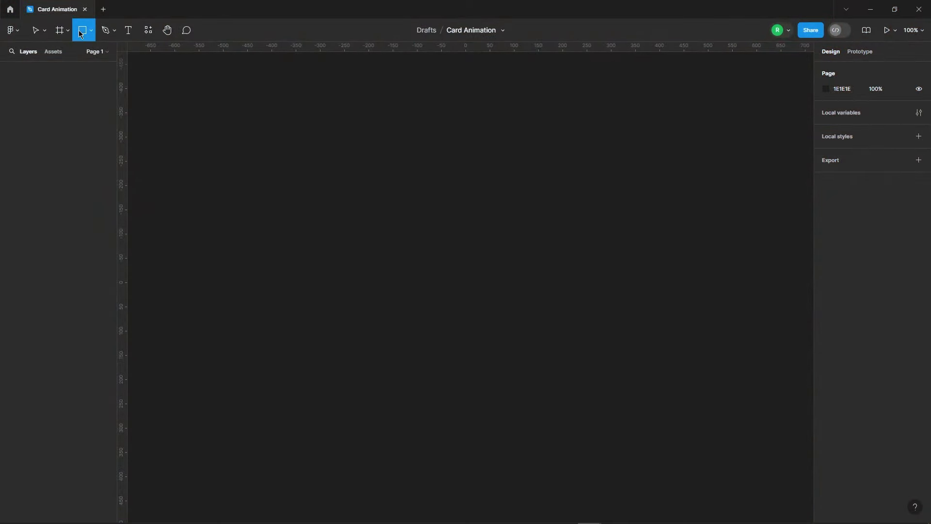
{"action": "left_click_drag", "start_coordinate": [416, 143], "coordinate": [484, 230]}
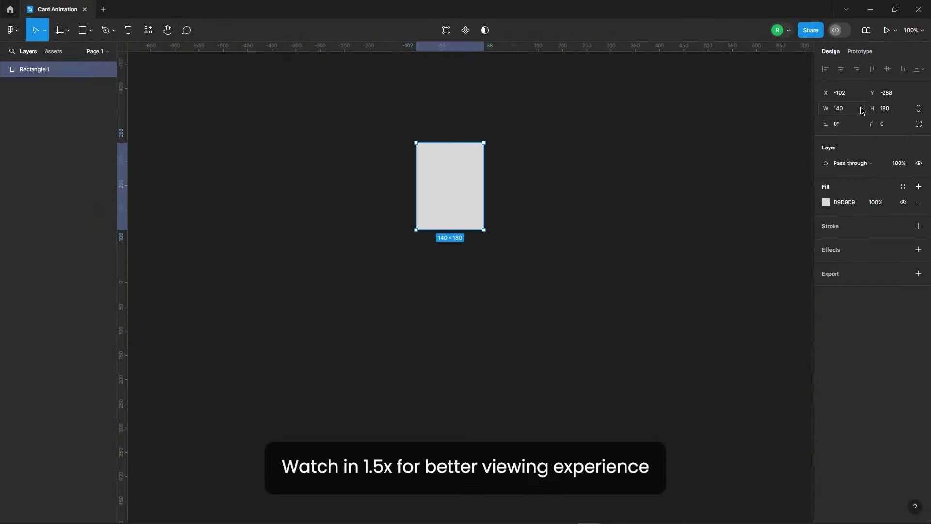
{"action": "type", "text": "0"}
{"action": "key", "text": "Return"}
{"action": "left_click", "coordinate": [901, 110]}
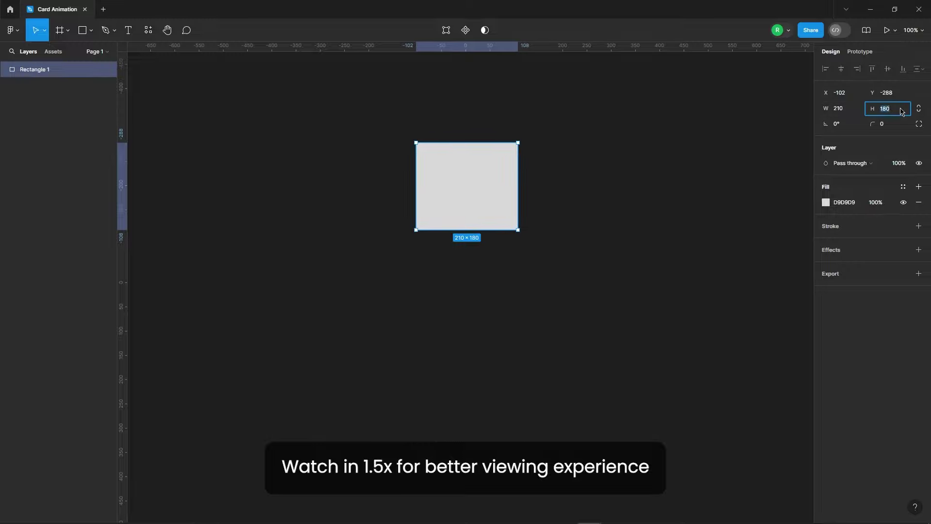
{"action": "type", "text": "270"}
{"action": "key", "text": "Return"}
Give the rectangle a 15 corner radius with 100% corner smoothing
{"action": "scroll", "coordinate": [527, 159], "scroll_direction": "up", "scroll_amount": 3, "text": "ctrl"}
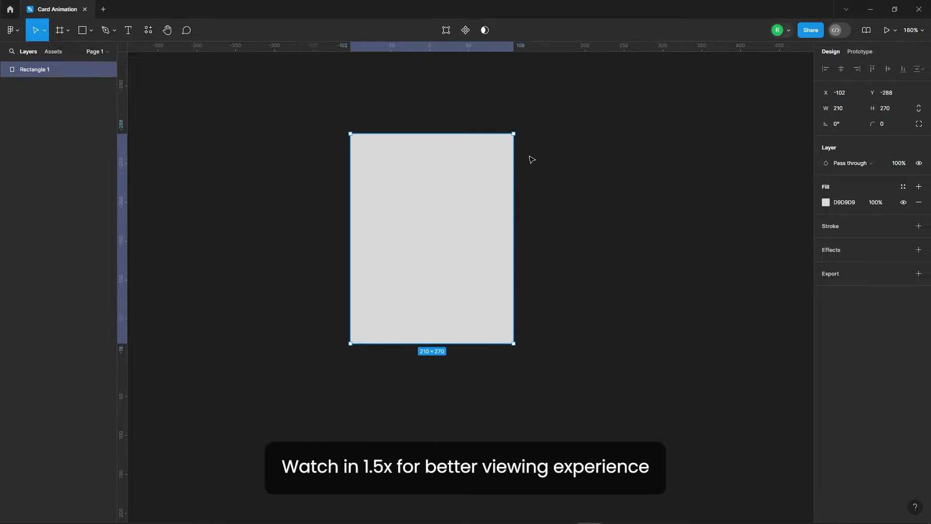
{"action": "type", "text": "15"}
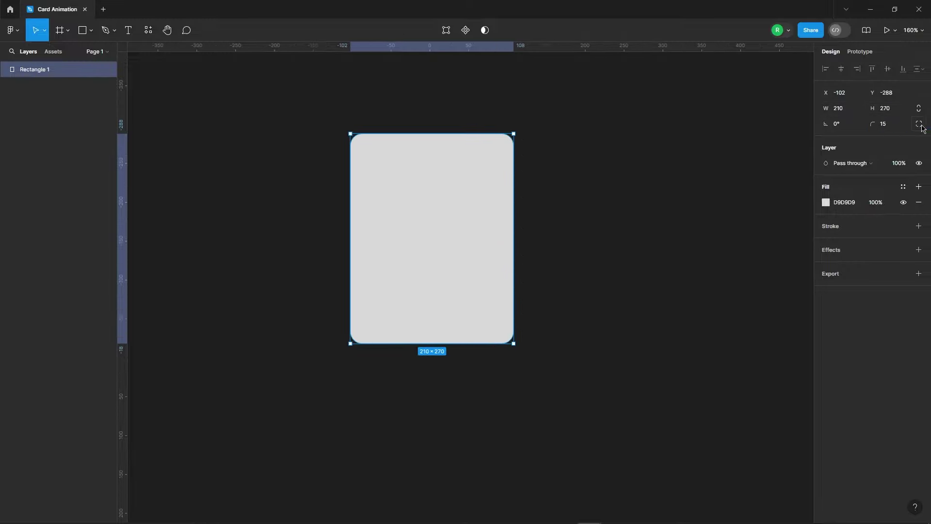
{"action": "left_click", "coordinate": [919, 125]}
{"action": "left_click_drag", "start_coordinate": [711, 201], "coordinate": [712, 206]}
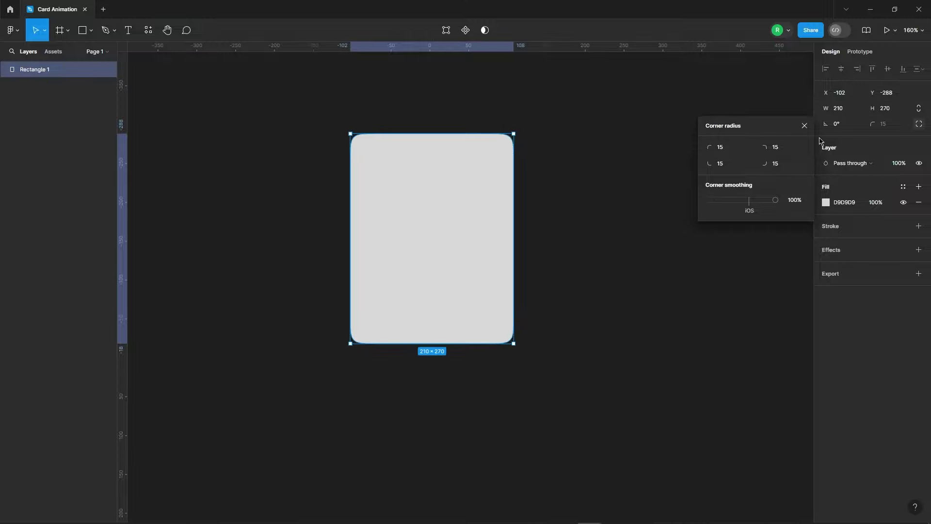
{"action": "left_click", "coordinate": [804, 125]}
{"action": "scroll", "coordinate": [345, 158], "scroll_direction": "down", "scroll_amount": 3, "text": "ctrl"}
Alt-drag a duplicate of the card to its right and fill it 000000
{"action": "left_click_drag", "start_coordinate": [375, 210], "coordinate": [519, 210], "text": "alt"}
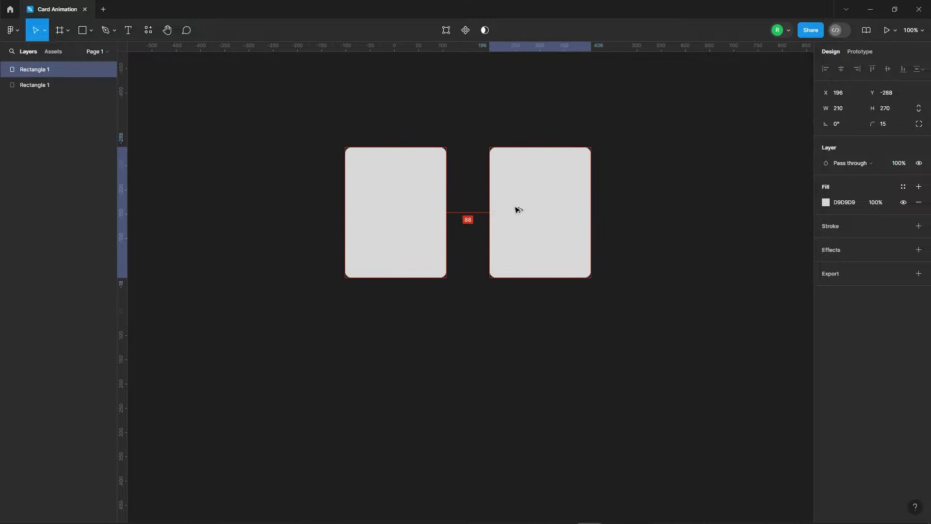
{"action": "left_click", "coordinate": [826, 202]}
{"action": "left_click_drag", "start_coordinate": [757, 283], "coordinate": [636, 381]}
{"action": "left_click", "coordinate": [805, 205]}
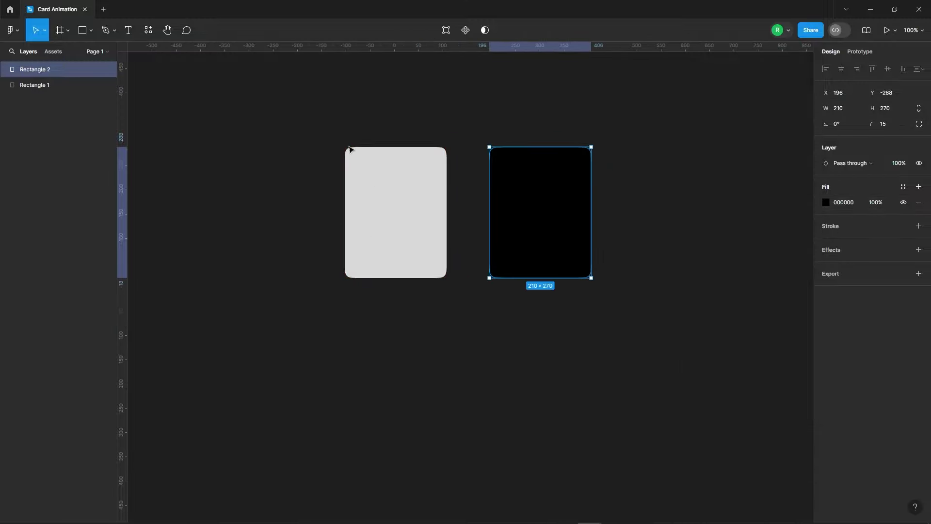
{"action": "left_click", "coordinate": [400, 211]}
{"action": "left_click", "coordinate": [148, 30]}
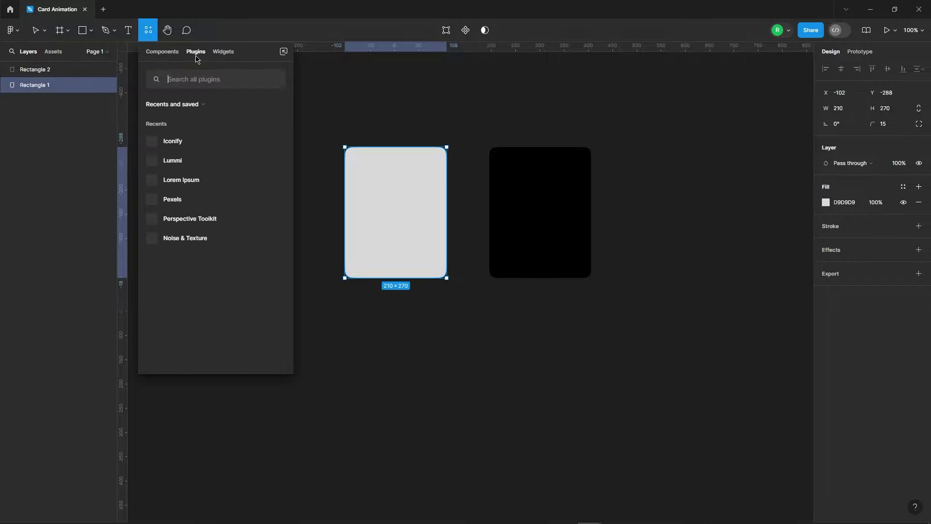
Fill the light card with Lummi's pink-haired photo and centre the black card over it
{"action": "left_click", "coordinate": [224, 171]}
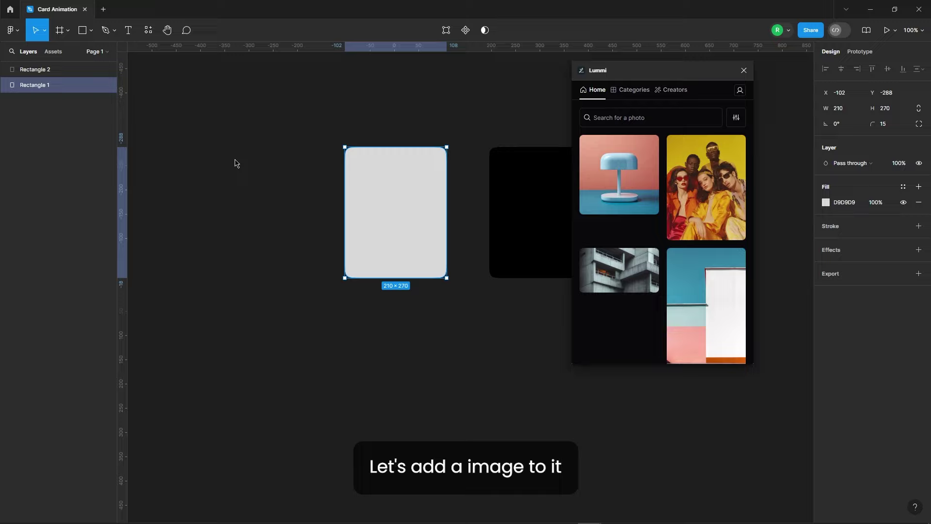
{"action": "scroll", "coordinate": [609, 242], "scroll_direction": "down", "scroll_amount": 5}
{"action": "left_click", "coordinate": [610, 242]}
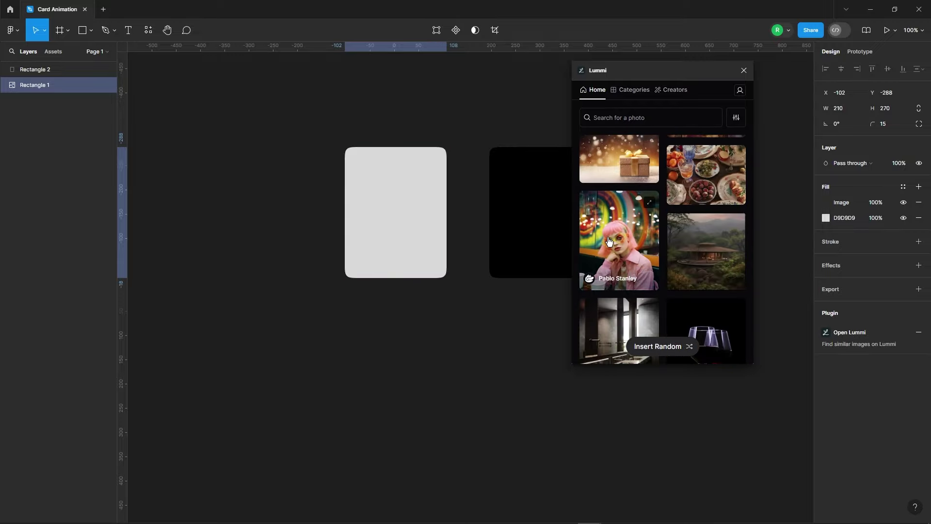
{"action": "left_click", "coordinate": [743, 69]}
{"action": "left_click", "coordinate": [270, 137]}
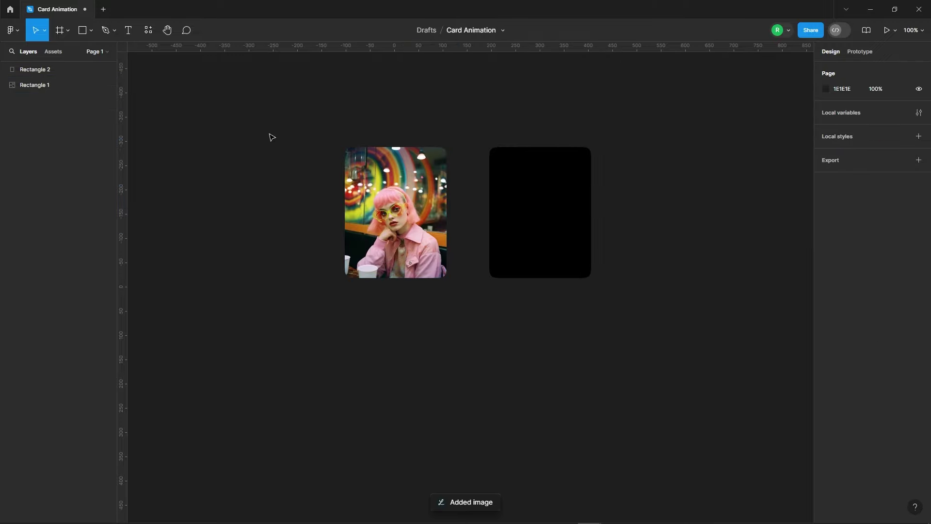
{"action": "left_click_drag", "start_coordinate": [312, 123], "coordinate": [592, 313]}
{"action": "left_click", "coordinate": [841, 69]}
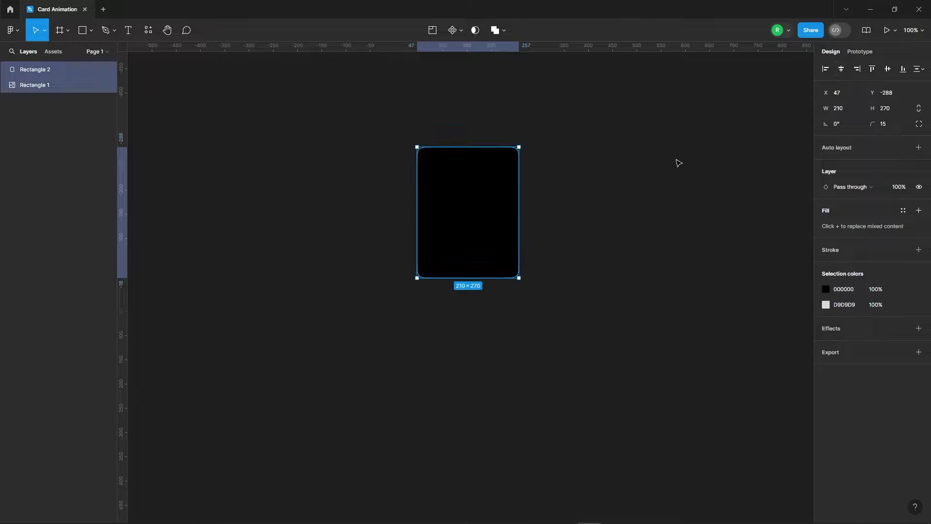
Set the black overlay card's blend mode to Color so the photo looks grayscale
{"action": "left_click", "coordinate": [676, 160]}
{"action": "scroll", "coordinate": [347, 233], "scroll_direction": "up", "scroll_amount": 5}
{"action": "left_click", "coordinate": [347, 234]}
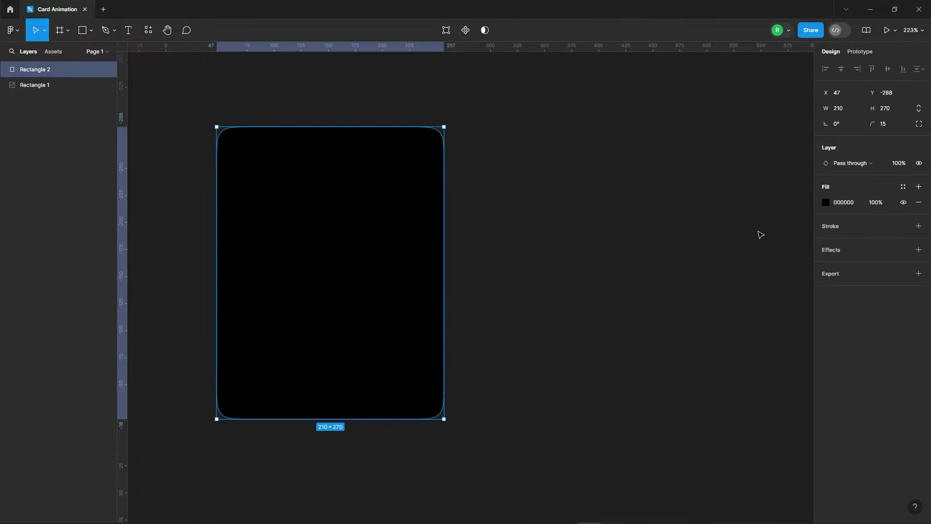
{"action": "left_click", "coordinate": [859, 167]}
{"action": "left_click", "coordinate": [844, 401]}
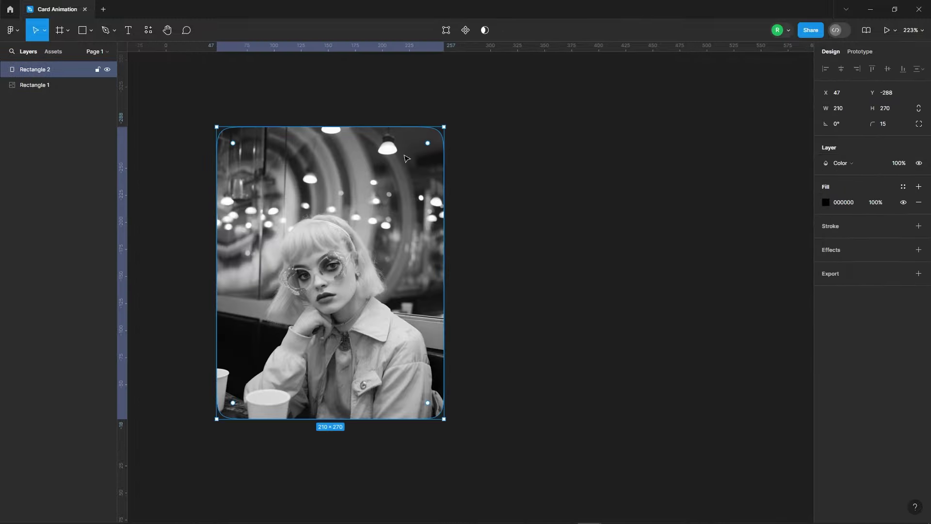
{"action": "left_click", "coordinate": [549, 148]}
{"action": "scroll", "coordinate": [553, 143], "scroll_direction": "down", "scroll_amount": 3}
Group the two stacked cards, then wrap the group in Frame 1
{"action": "left_click_drag", "start_coordinate": [276, 116], "coordinate": [520, 380]}
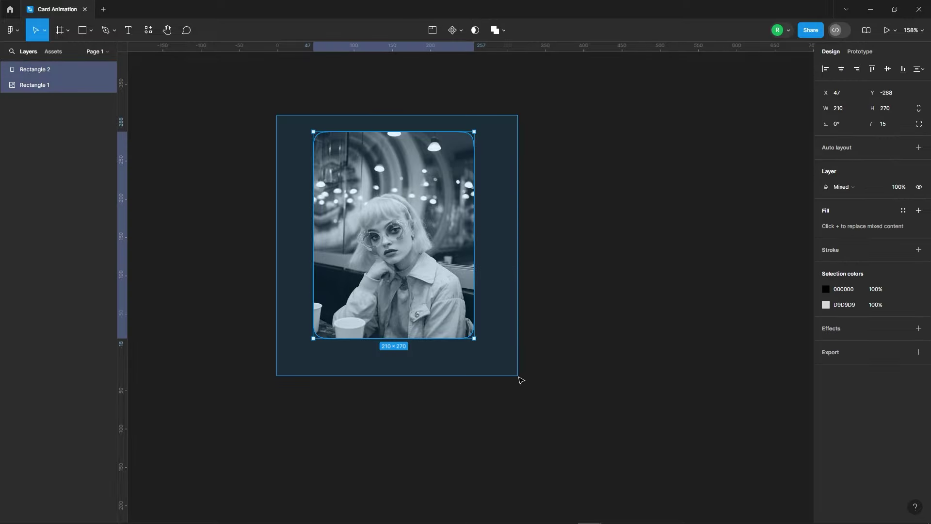
{"action": "right_click", "coordinate": [396, 193]}
{"action": "left_click", "coordinate": [422, 301]}
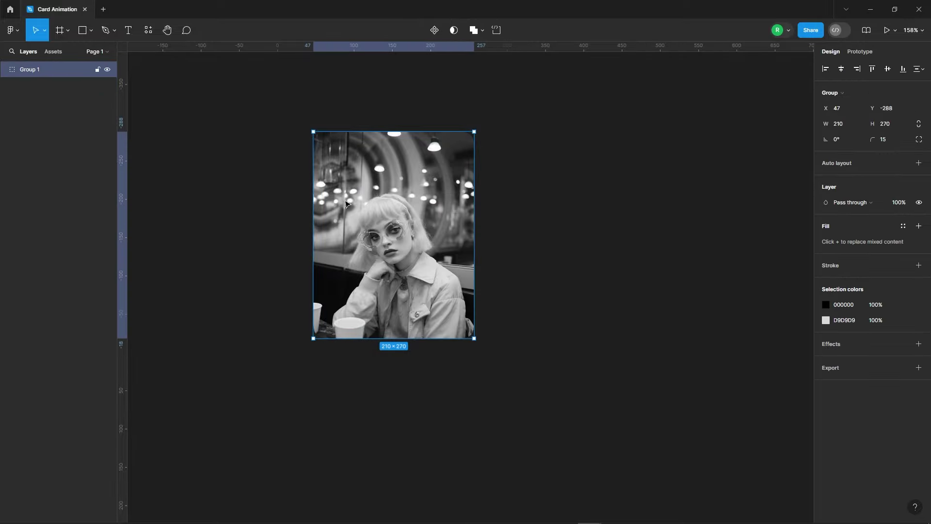
{"action": "left_click", "coordinate": [286, 148]}
{"action": "left_click", "coordinate": [369, 175]}
{"action": "right_click", "coordinate": [368, 174]}
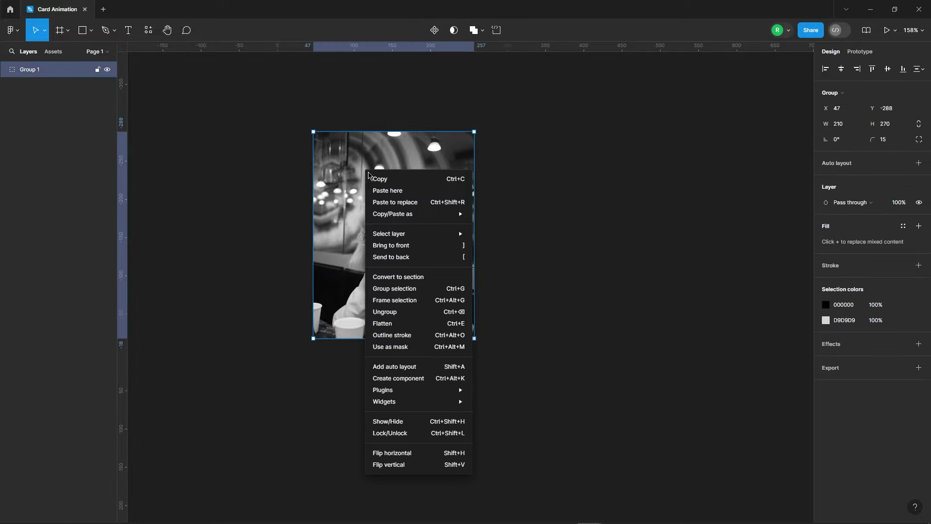
{"action": "left_click", "coordinate": [394, 300]}
{"action": "left_click", "coordinate": [265, 219]}
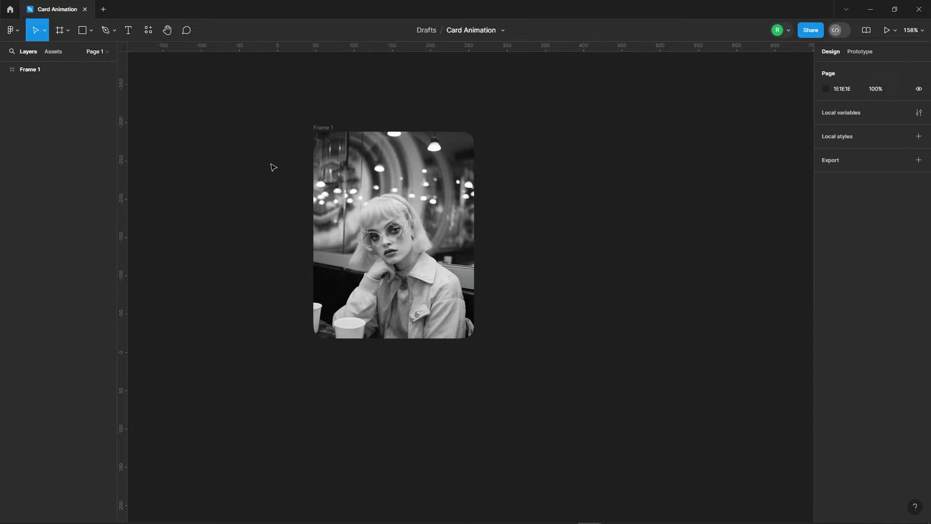
Duplicate Frame 1 to its right as Frame 2
{"action": "left_click", "coordinate": [321, 125]}
{"action": "scroll", "coordinate": [271, 158], "scroll_direction": "down", "scroll_amount": 3}
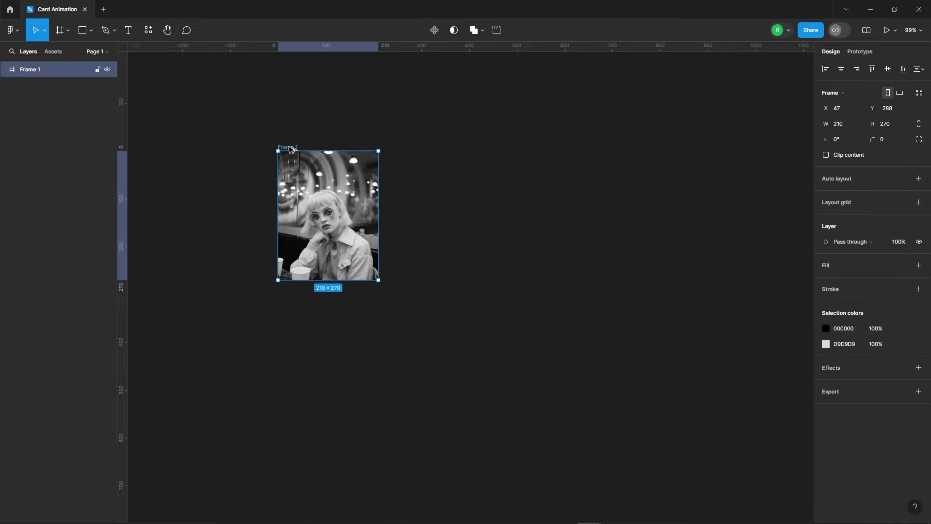
{"action": "left_click_drag", "start_coordinate": [290, 150], "coordinate": [424, 149]}
{"action": "left_click", "coordinate": [466, 139]}
{"action": "left_click", "coordinate": [469, 233]}
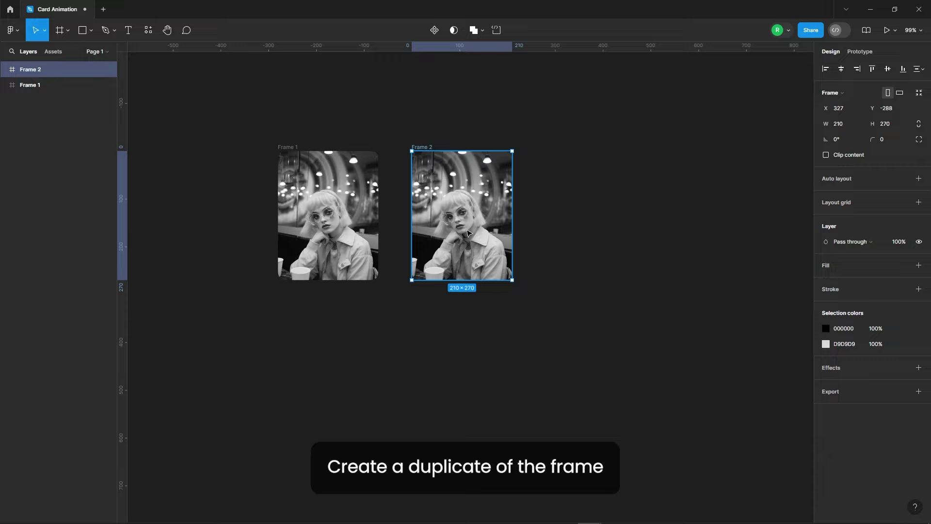
Scale Frame 2's Group 1 by 1.2 to 252×324, then select its Rectangle 2
{"action": "left_click", "coordinate": [5, 69]}
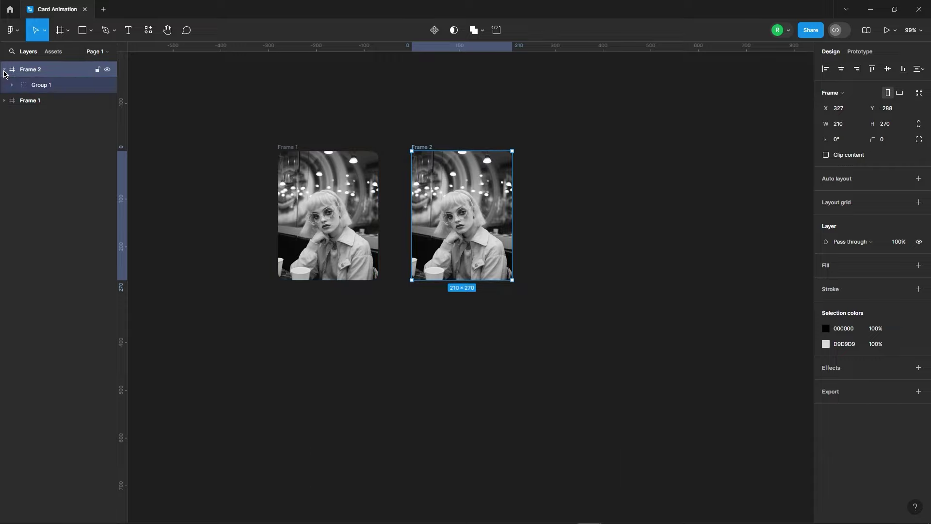
{"action": "left_click", "coordinate": [56, 87]}
{"action": "left_click", "coordinate": [45, 30]}
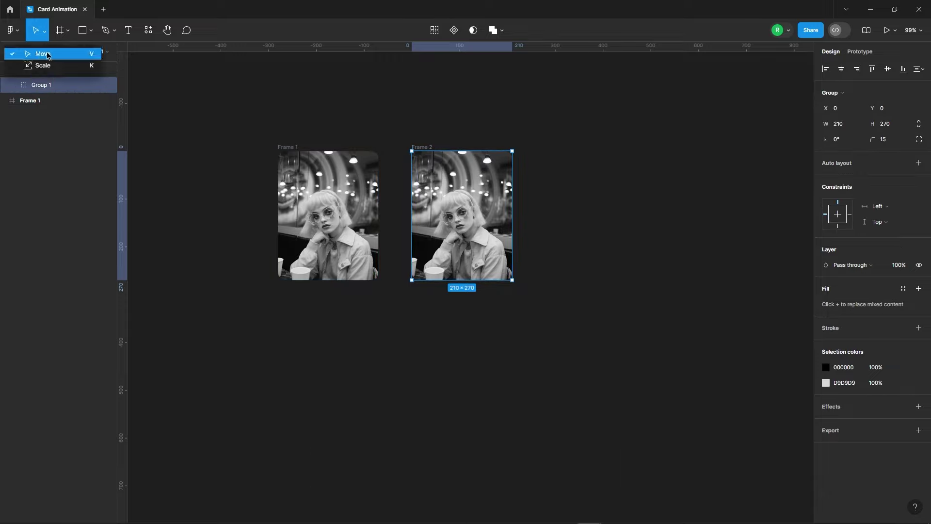
{"action": "left_click", "coordinate": [49, 64]}
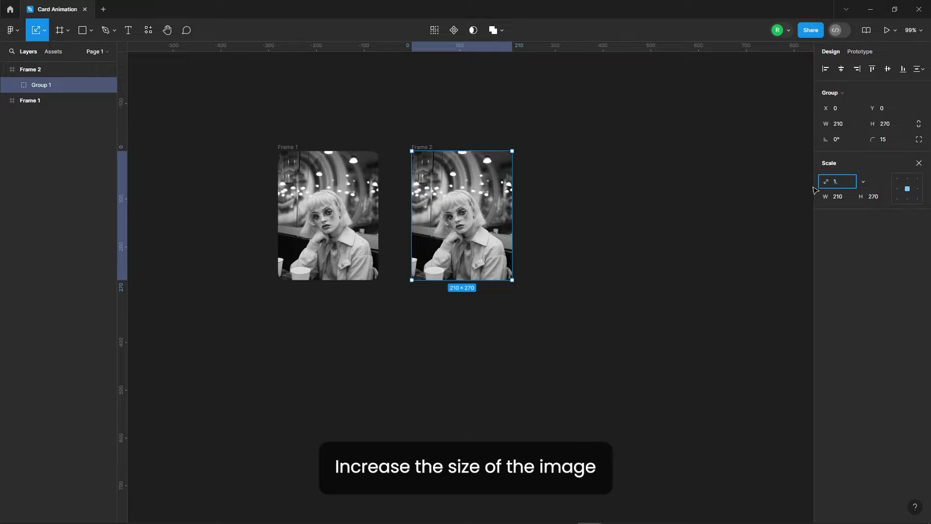
{"action": "type", "text": "2"}
{"action": "key", "text": "Return"}
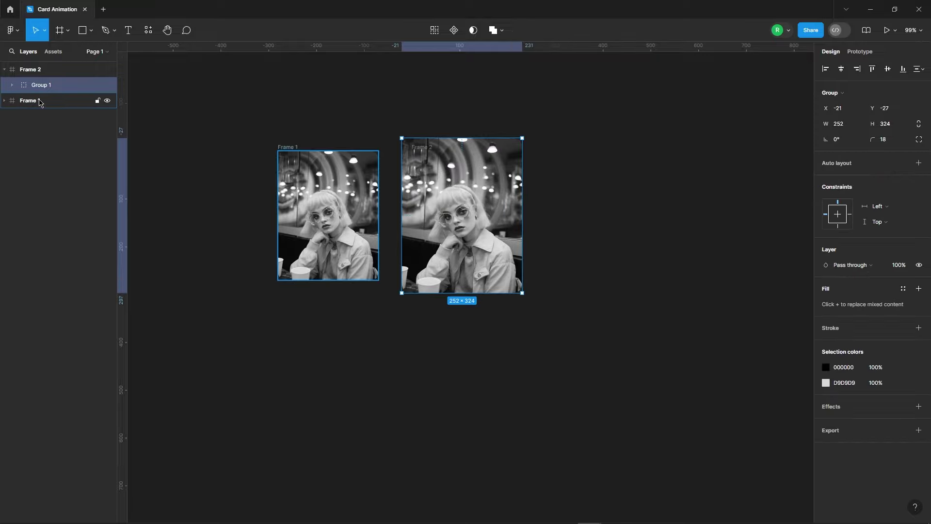
{"action": "left_click", "coordinate": [13, 85]}
{"action": "left_click", "coordinate": [51, 100]}
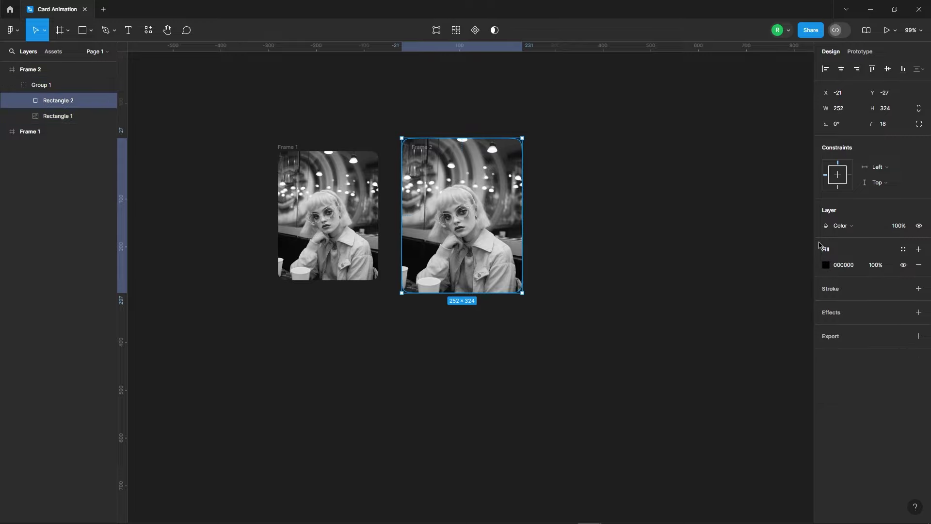
{"action": "type", "text": "0"}
Set Frame 2's overlay opacity to 0% and combine both frames into the Component 1 variant set
{"action": "key", "text": "Return"}
{"action": "left_click", "coordinate": [682, 222]}
{"action": "left_click_drag", "start_coordinate": [223, 89], "coordinate": [631, 334]}
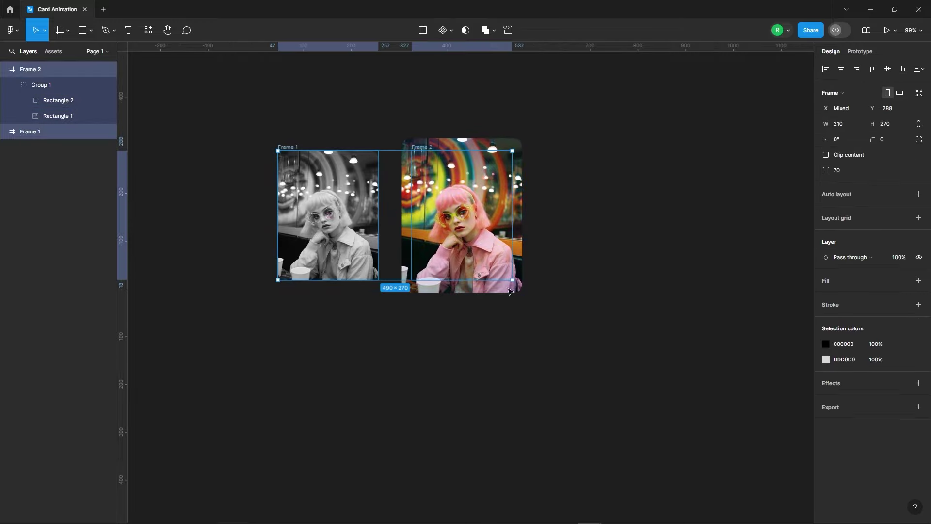
{"action": "left_click", "coordinate": [451, 30]}
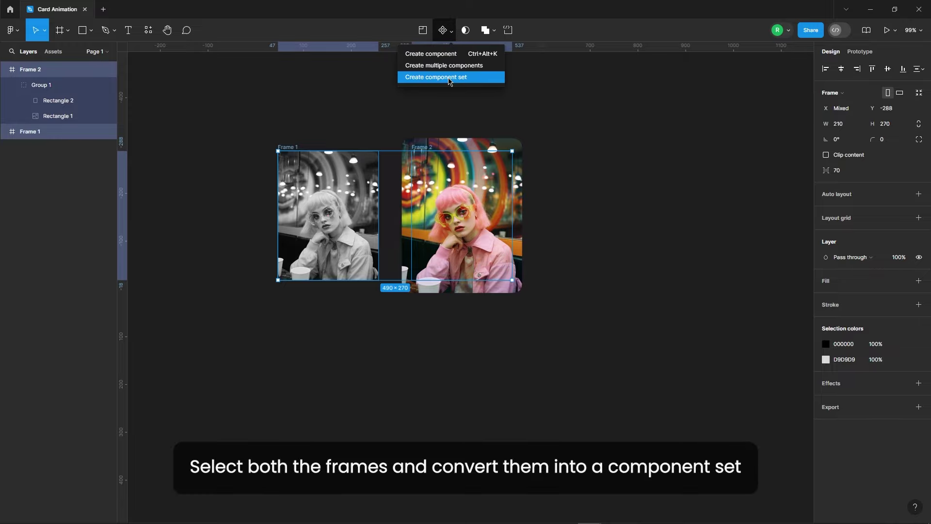
{"action": "left_click", "coordinate": [447, 78]}
{"action": "left_click", "coordinate": [375, 195]}
{"action": "scroll", "coordinate": [341, 188], "scroll_direction": "up", "scroll_amount": 5}
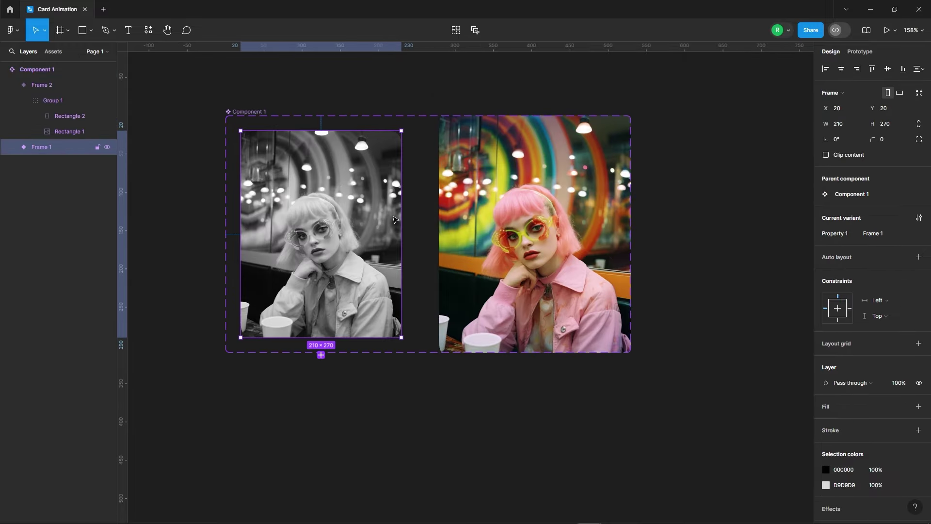
{"action": "left_click", "coordinate": [859, 52]}
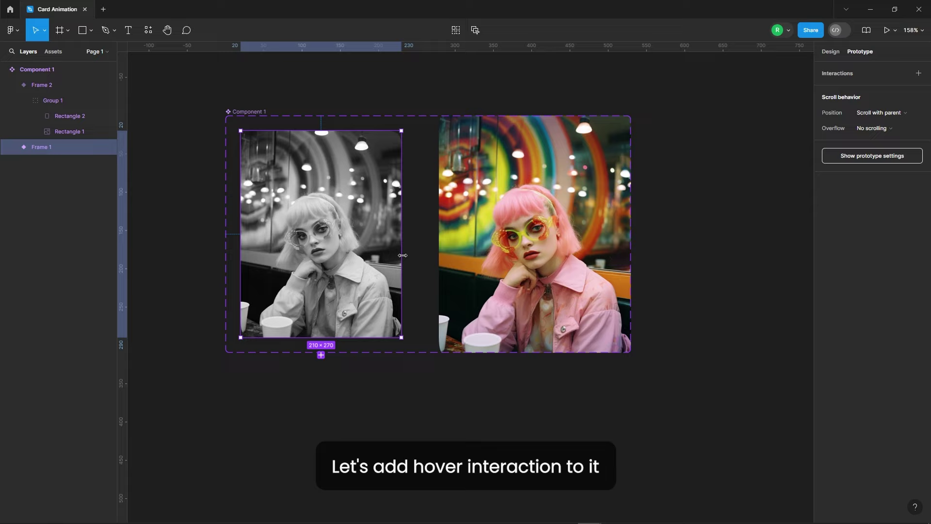
Link Frame 1 to Frame 2 on While hovering, Smart animate, with a custom S-curve 300ms easing
{"action": "left_click_drag", "start_coordinate": [403, 234], "coordinate": [468, 235]}
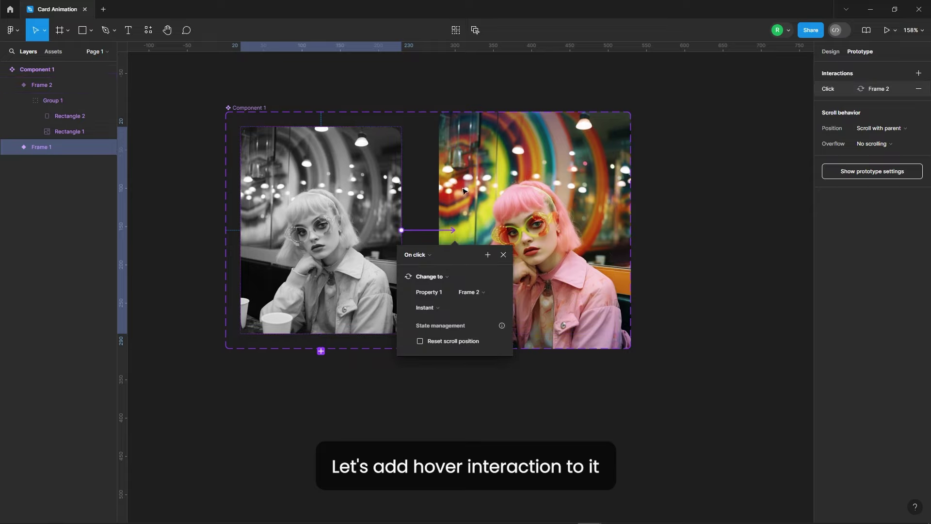
{"action": "left_click", "coordinate": [418, 251]}
{"action": "left_click", "coordinate": [419, 272]}
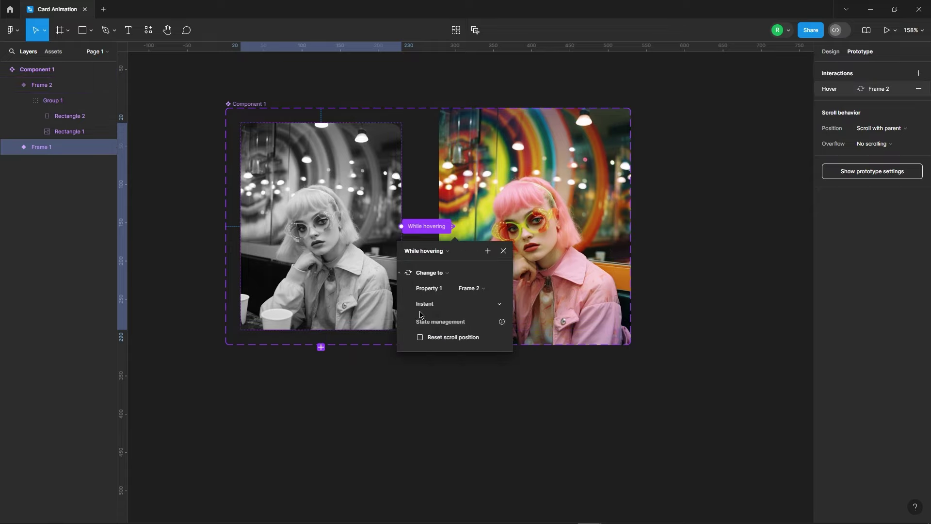
{"action": "left_click", "coordinate": [436, 304]}
{"action": "left_click", "coordinate": [432, 328]}
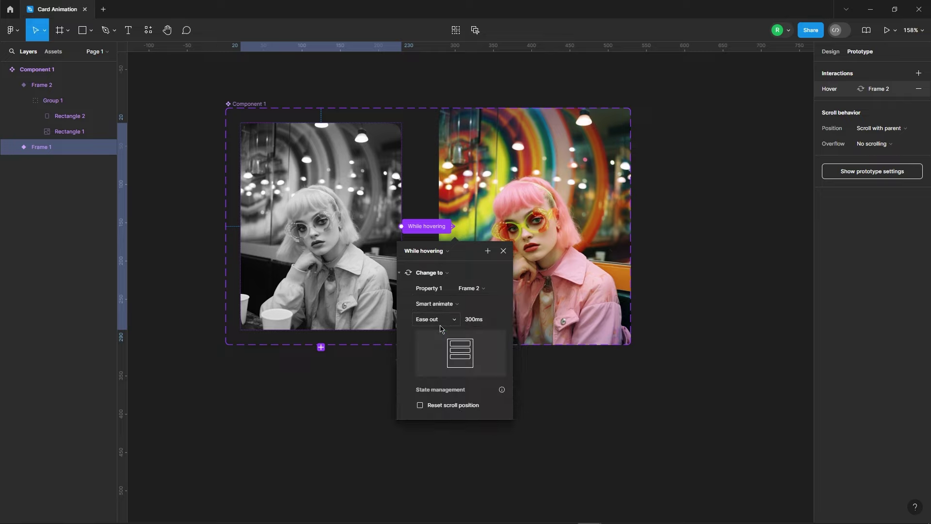
{"action": "left_click", "coordinate": [447, 377]}
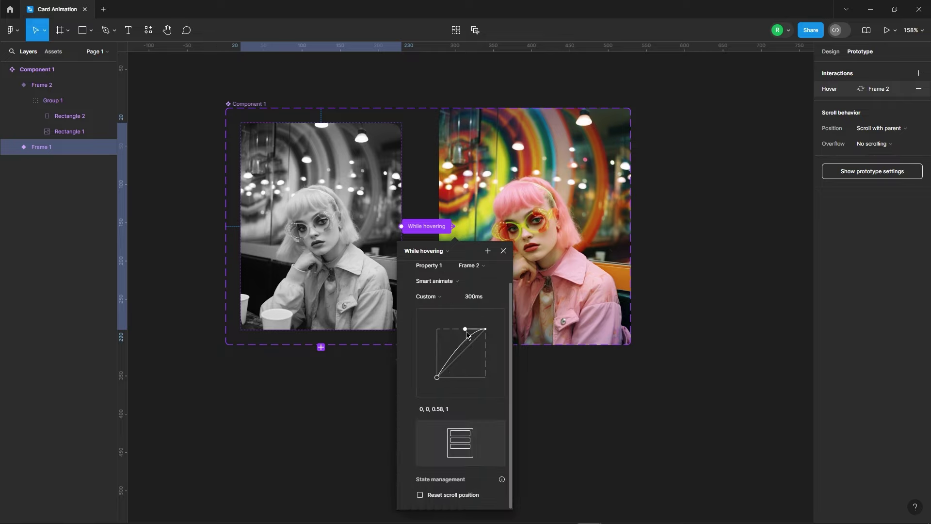
{"action": "left_click_drag", "start_coordinate": [438, 378], "coordinate": [471, 381]}
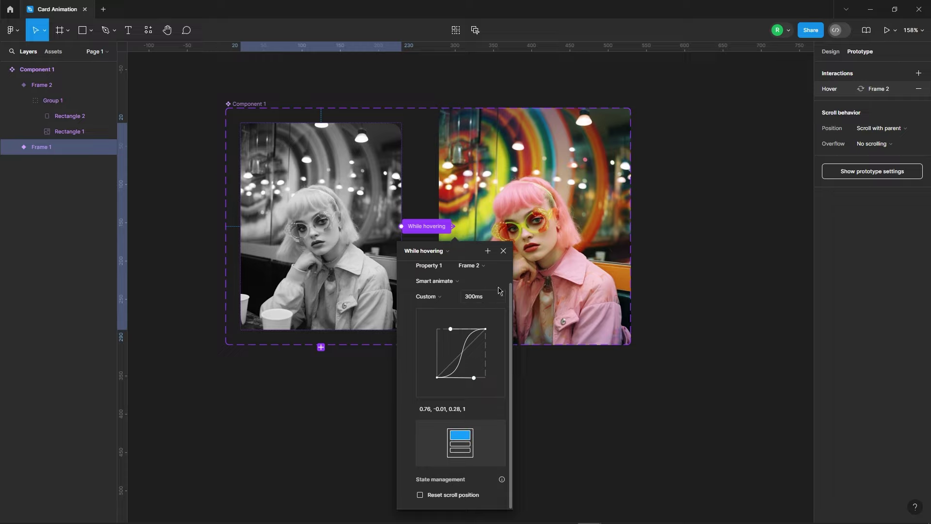
{"action": "left_click", "coordinate": [503, 250]}
{"action": "scroll", "coordinate": [325, 156], "scroll_direction": "down", "scroll_amount": 5}
Add a 1440×1024 Desktop frame filled with dark blue 0A0A14
{"action": "left_click", "coordinate": [609, 176]}
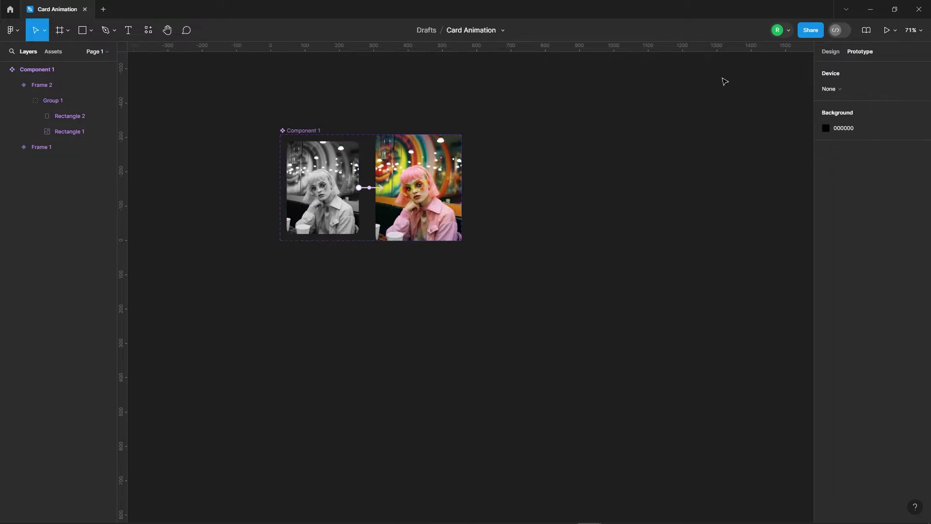
{"action": "key", "text": "alt+8"}
{"action": "scroll", "coordinate": [496, 186], "scroll_direction": "down", "scroll_amount": 3}
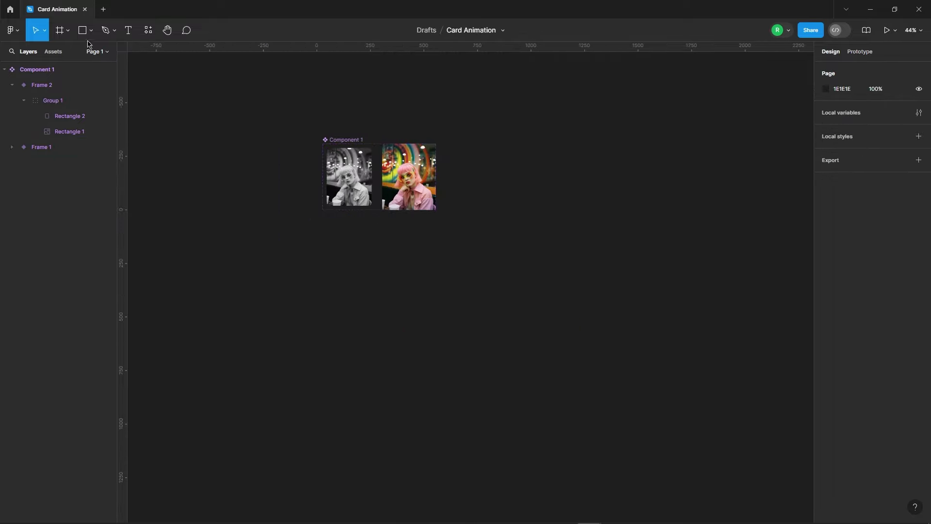
{"action": "left_click", "coordinate": [60, 31]}
{"action": "left_click", "coordinate": [837, 179]}
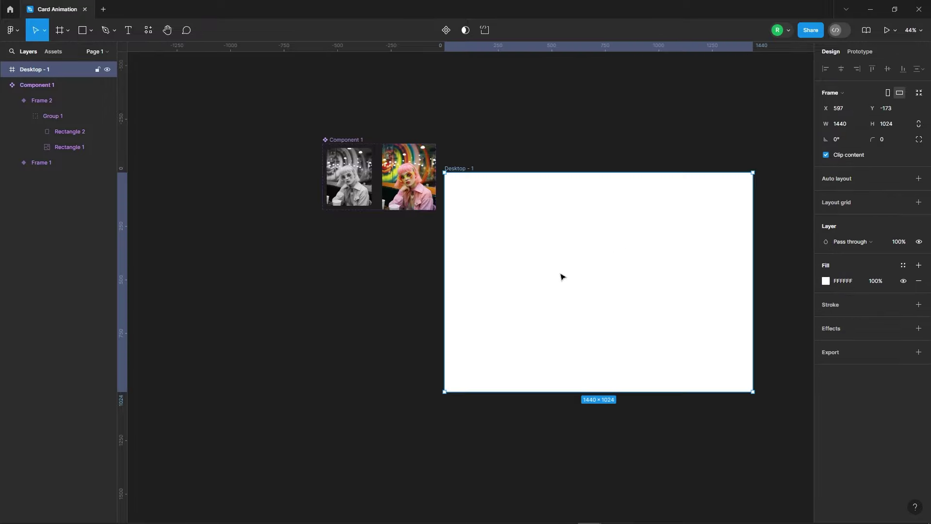
{"action": "left_click", "coordinate": [826, 281]}
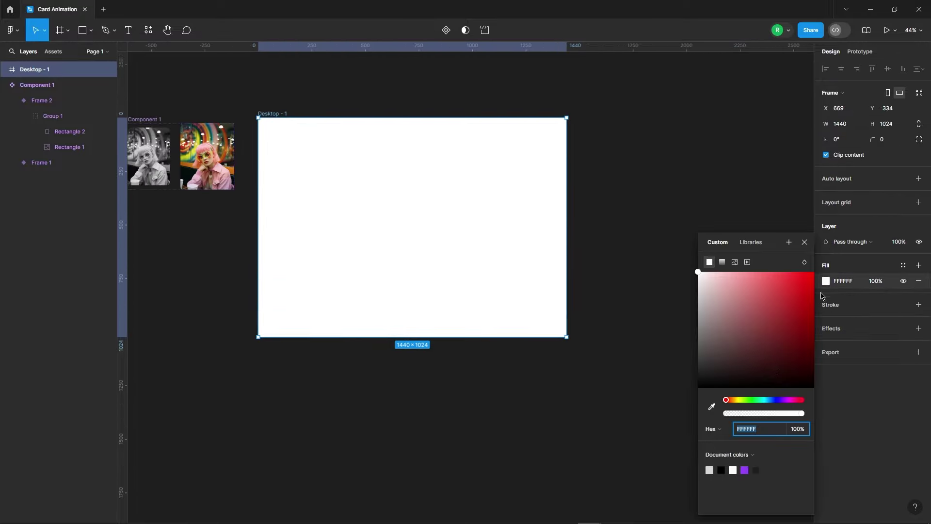
{"action": "left_click_drag", "start_coordinate": [773, 400], "coordinate": [776, 399]}
{"action": "left_click", "coordinate": [756, 379]}
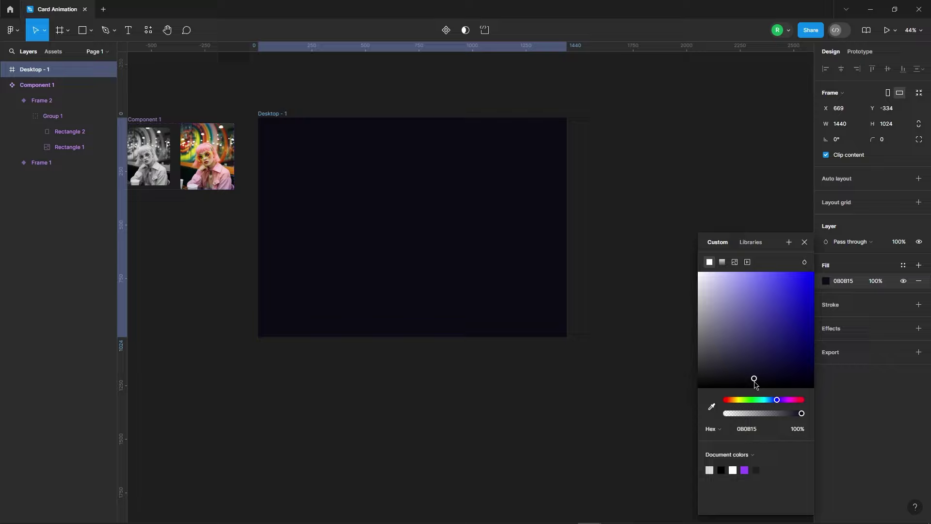
{"action": "left_click", "coordinate": [805, 243]}
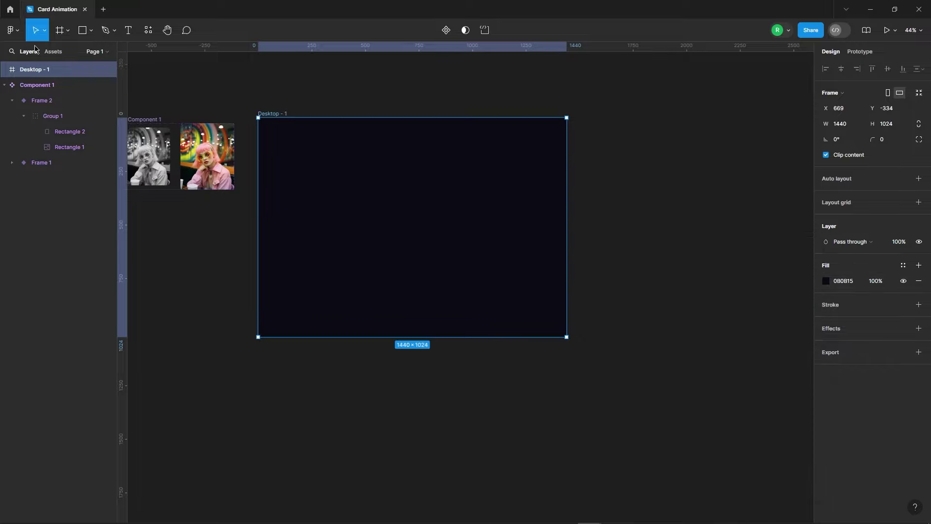
Place Component 1 from Assets into the Desktop frame and duplicate it to five cards
{"action": "left_click", "coordinate": [52, 52]}
{"action": "mouse_move", "coordinate": [28, 149]}
{"action": "left_mouse_down"}
{"action": "mouse_move", "coordinate": [307, 214]}
{"action": "mouse_move", "coordinate": [384, 197]}
{"action": "left_mouse_up"}
{"action": "scroll", "coordinate": [266, 206], "scroll_direction": "up", "scroll_amount": 5}
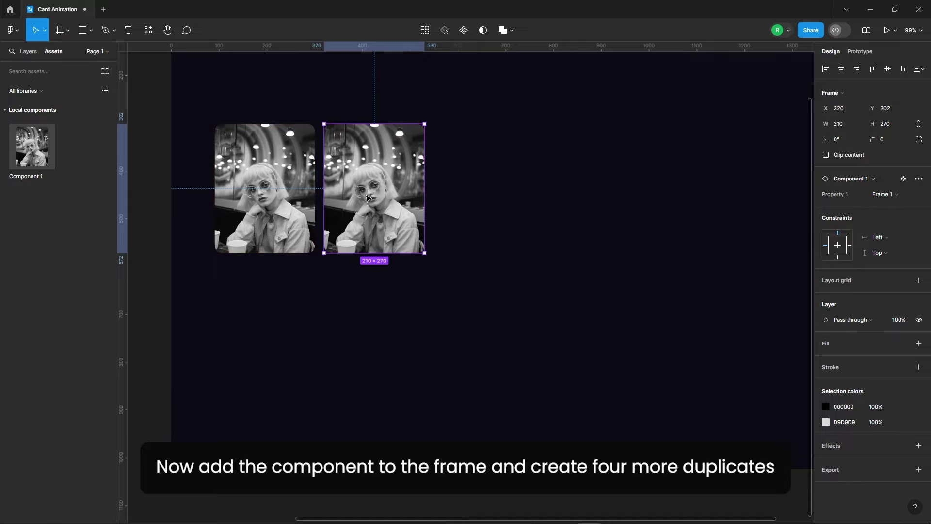
{"action": "key", "text": "ctrl+d"}
{"action": "scroll", "coordinate": [396, 266], "scroll_direction": "down", "scroll_amount": 3}
{"action": "key", "text": "ctrl+d"}
{"action": "key", "text": "ctrl+d"}
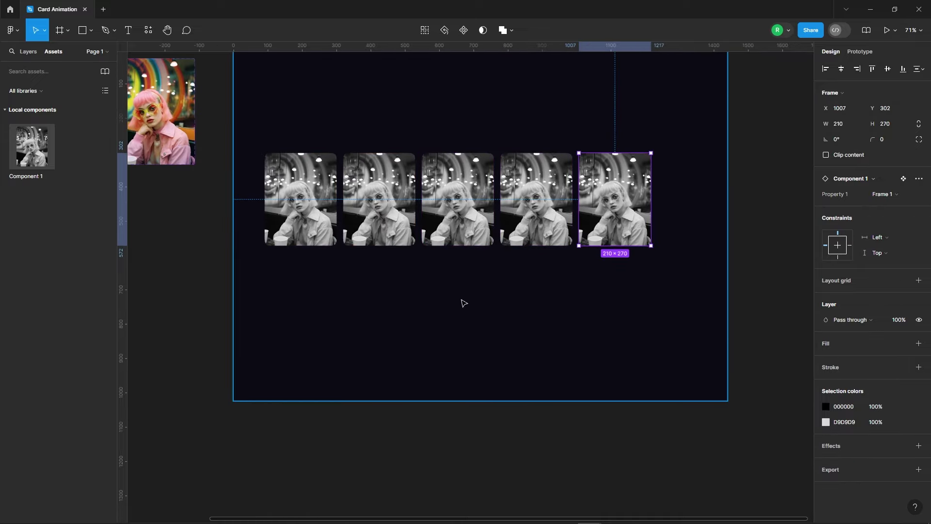
Space the five cards 32 apart and centre the row in the frame
{"action": "left_click", "coordinate": [426, 322]}
{"action": "scroll", "coordinate": [391, 308], "scroll_direction": "down", "scroll_amount": 2}
{"action": "left_click", "coordinate": [240, 230]}
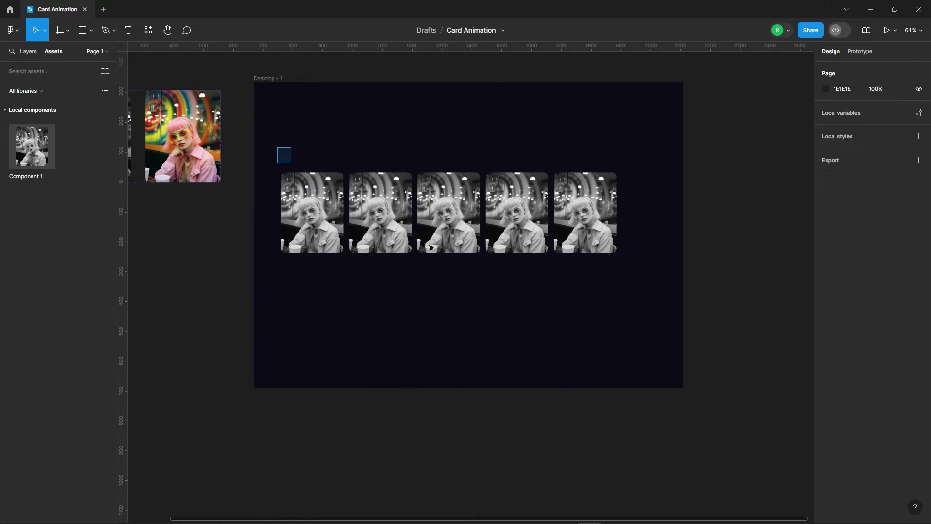
{"action": "left_click_drag", "start_coordinate": [429, 247], "coordinate": [652, 294]}
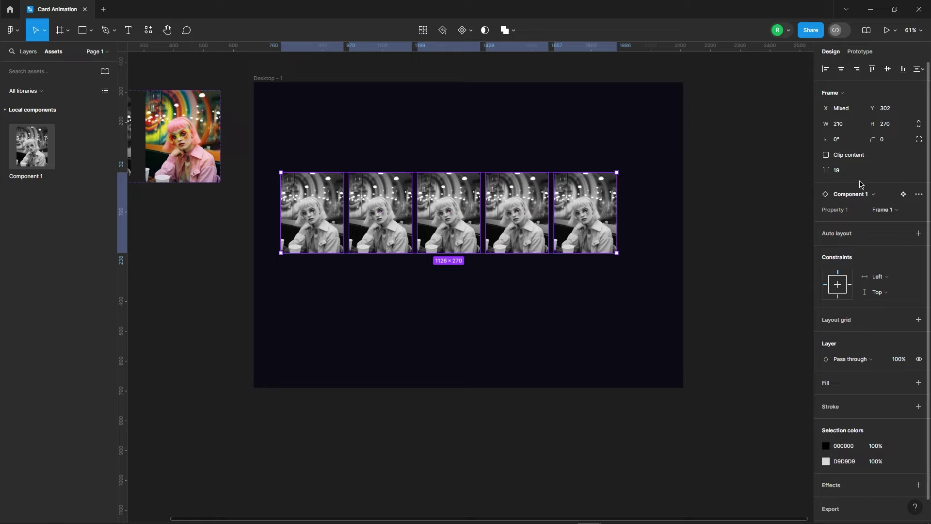
{"action": "type", "text": "2"}
{"action": "key", "text": "Return"}
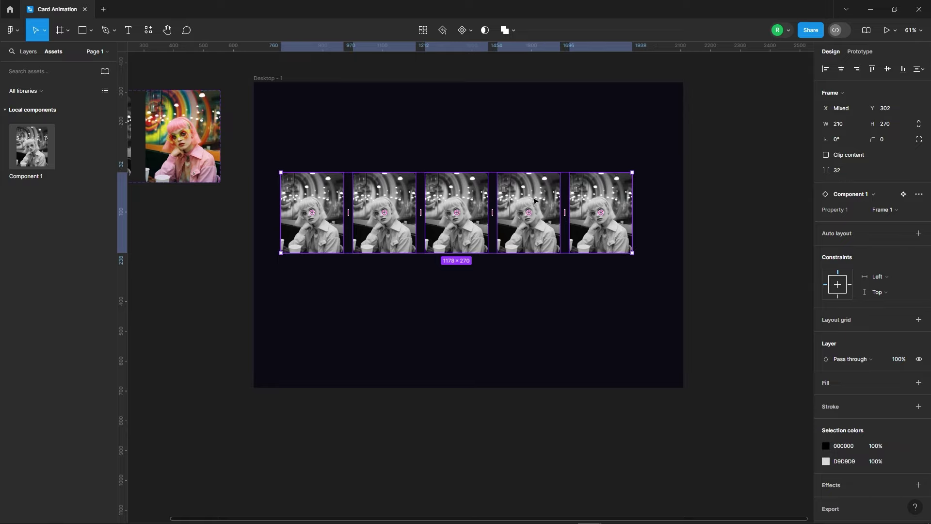
{"action": "left_click_drag", "start_coordinate": [537, 196], "coordinate": [548, 218]}
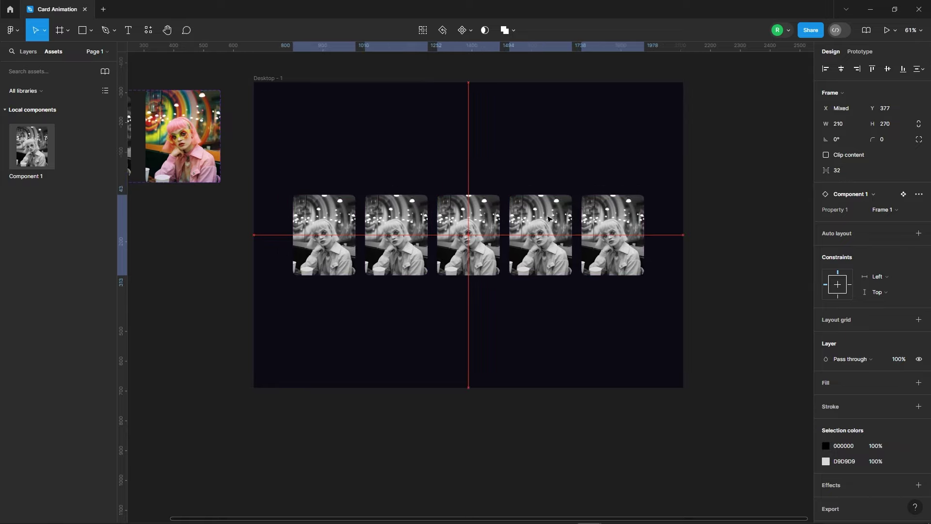
{"action": "left_click", "coordinate": [505, 149]}
{"action": "left_click", "coordinate": [403, 209]}
{"action": "scroll", "coordinate": [407, 209], "scroll_direction": "up", "scroll_amount": 3}
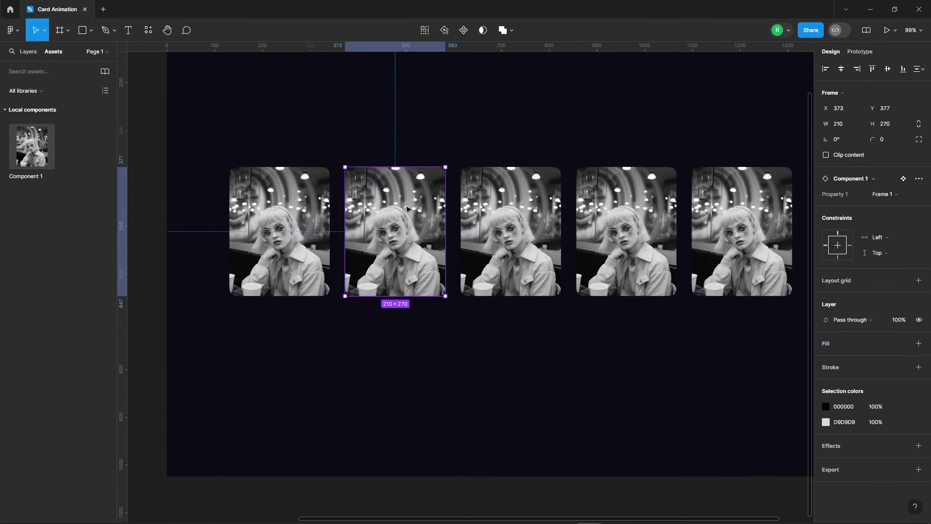
Fill the second card's image rectangle with the red portrait from the Lummi plugin
{"action": "left_click", "coordinate": [28, 52]}
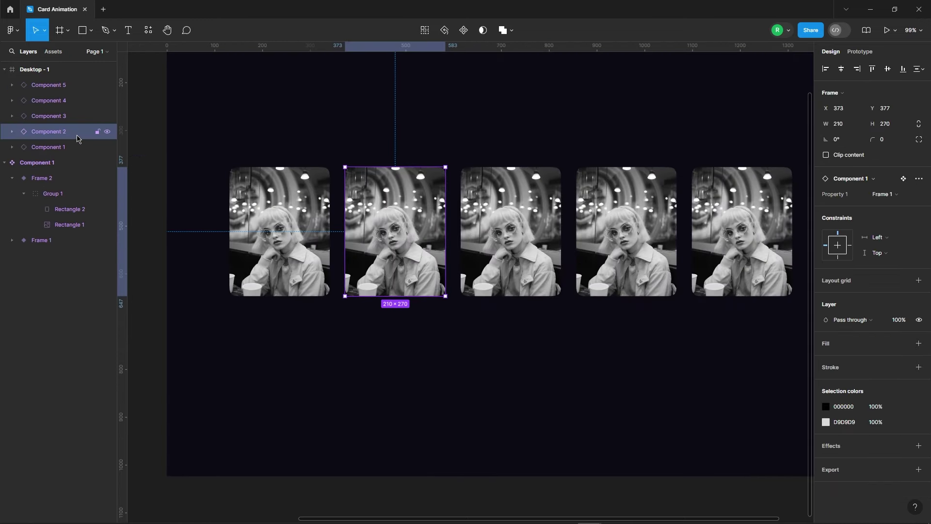
{"action": "left_click", "coordinate": [12, 131]}
{"action": "left_click", "coordinate": [24, 147]}
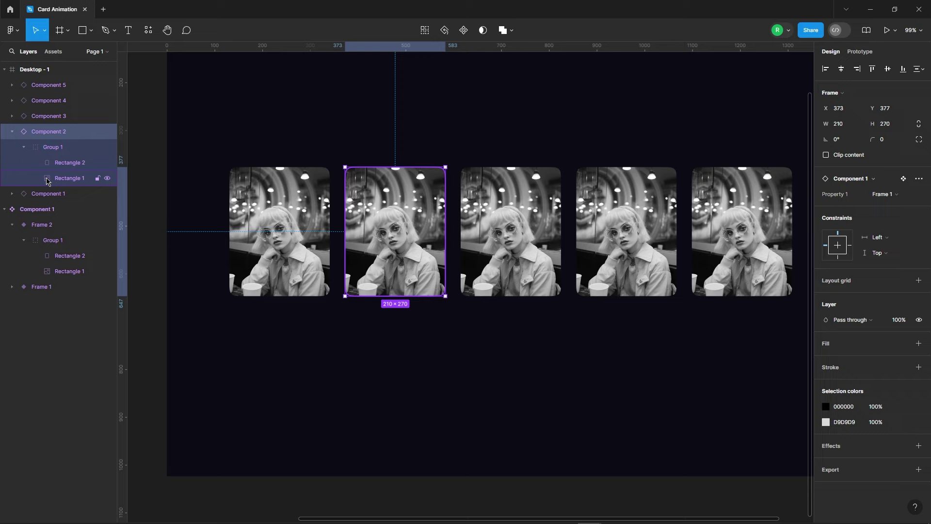
{"action": "left_click", "coordinate": [65, 183]}
{"action": "left_click", "coordinate": [148, 30]}
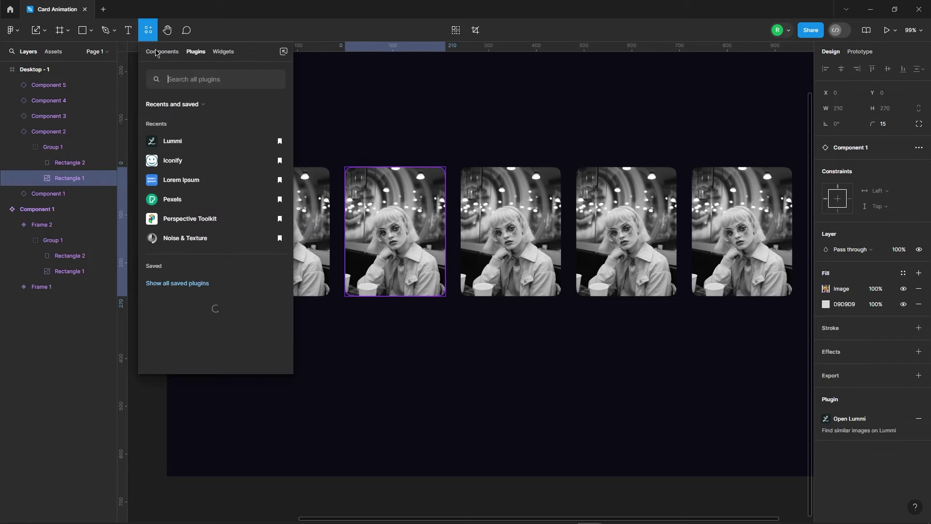
{"action": "left_click", "coordinate": [203, 144]}
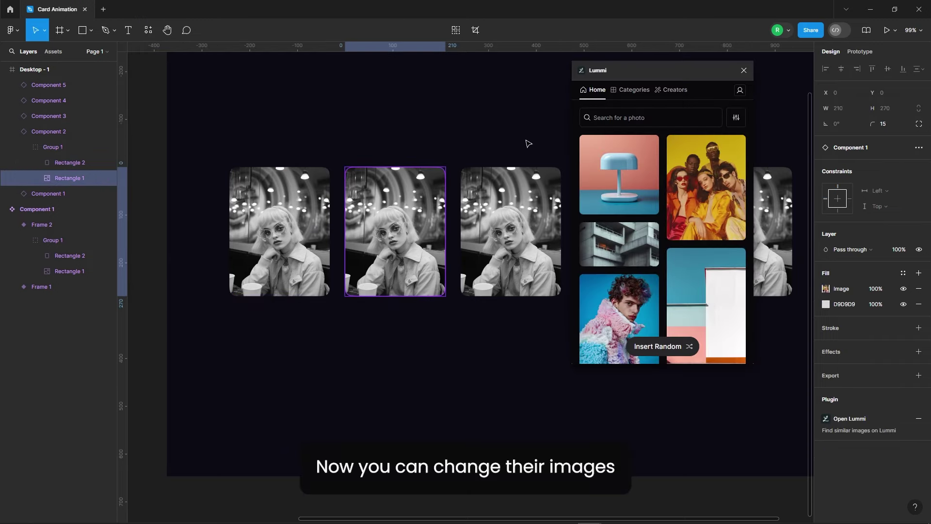
{"action": "scroll", "coordinate": [631, 204], "scroll_direction": "down", "scroll_amount": 5}
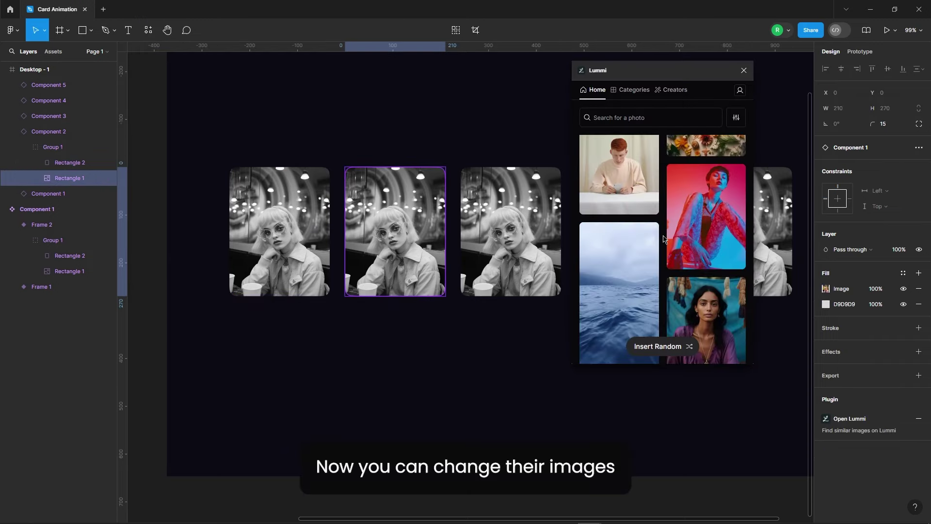
{"action": "left_click", "coordinate": [713, 220]}
{"action": "left_click", "coordinate": [511, 232]}
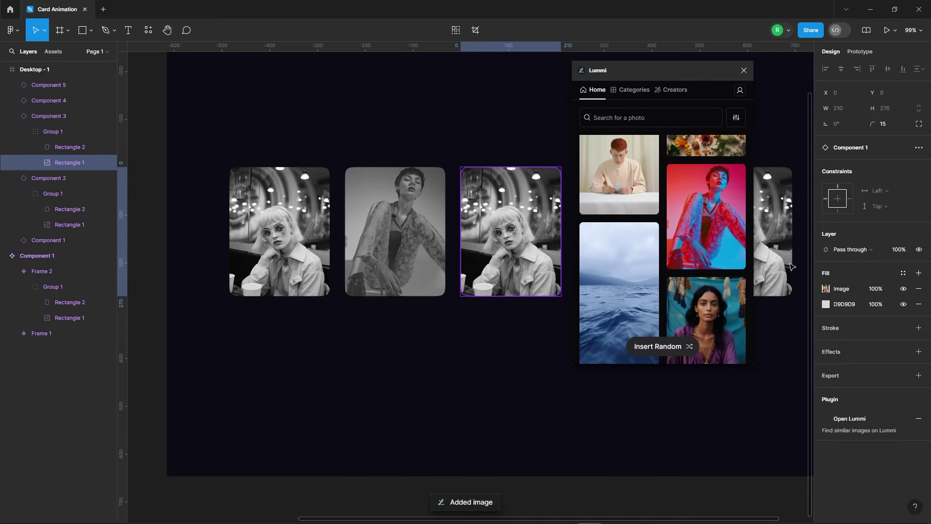
Insert the silhouette, Supertree and chef photos into the remaining cards, then close Lummi
{"action": "scroll", "coordinate": [703, 218], "scroll_direction": "down", "scroll_amount": 5}
{"action": "scroll", "coordinate": [703, 218], "scroll_direction": "down", "scroll_amount": 5}
{"action": "left_click", "coordinate": [706, 182]}
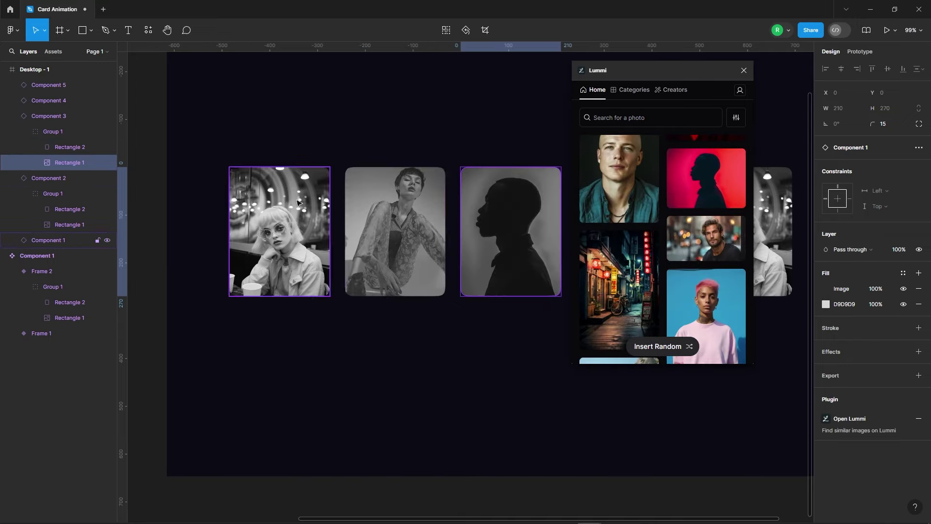
{"action": "left_click", "coordinate": [480, 208]}
{"action": "scroll", "coordinate": [623, 251], "scroll_direction": "down", "scroll_amount": 5}
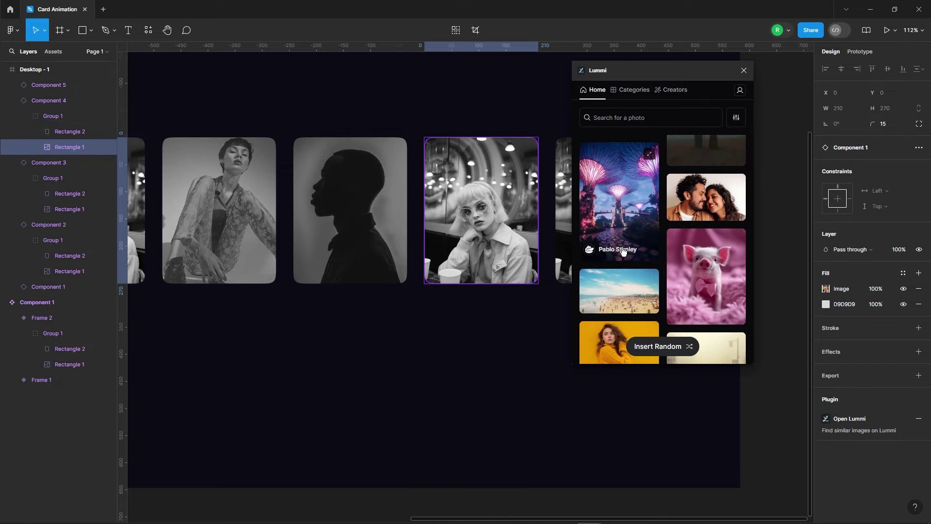
{"action": "left_click", "coordinate": [627, 204]}
{"action": "scroll", "coordinate": [528, 232], "scroll_direction": "down", "scroll_amount": 2}
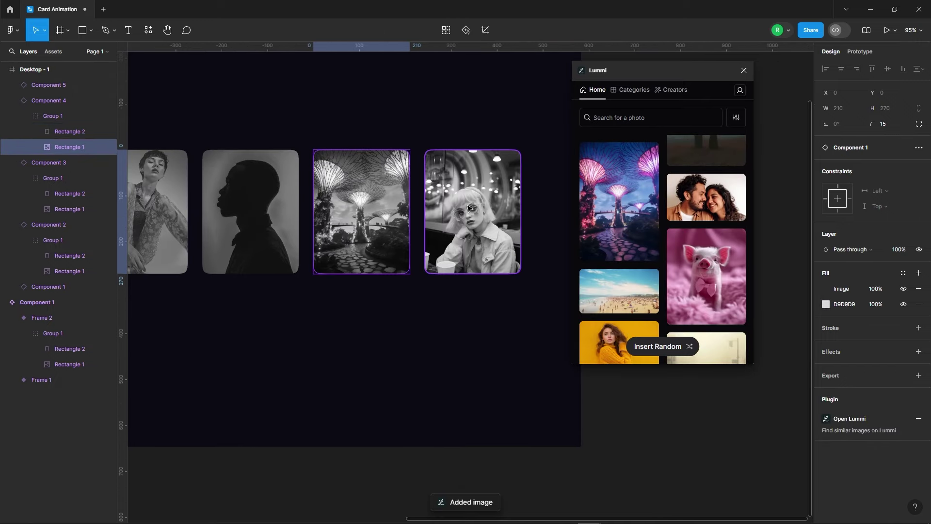
{"action": "scroll", "coordinate": [699, 242], "scroll_direction": "down", "scroll_amount": 5}
{"action": "left_click", "coordinate": [699, 255]}
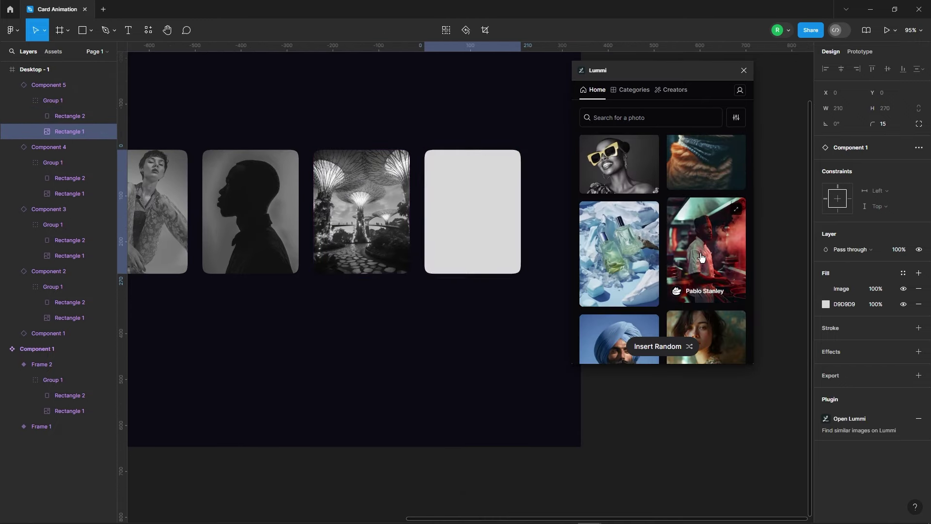
{"action": "left_click", "coordinate": [744, 70]}
{"action": "left_click", "coordinate": [605, 253]}
{"action": "scroll", "coordinate": [605, 253], "scroll_direction": "down", "scroll_amount": 5}
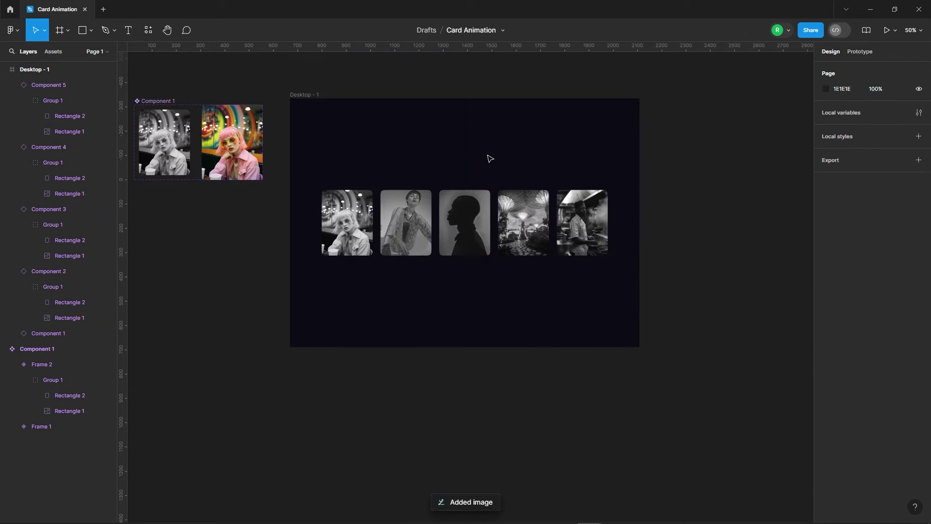
Add the title text "Featured Images Of The Day" above the cards
{"action": "key", "text": "t"}
{"action": "scroll", "coordinate": [447, 133], "scroll_direction": "up", "scroll_amount": 3}
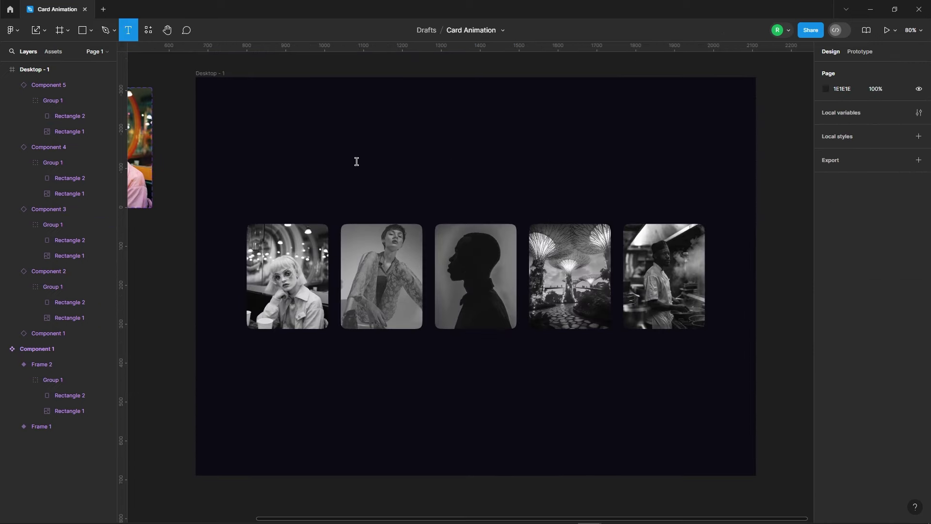
{"action": "left_click", "coordinate": [349, 160]}
{"action": "type", "text": "Featured Images Of The Day"}
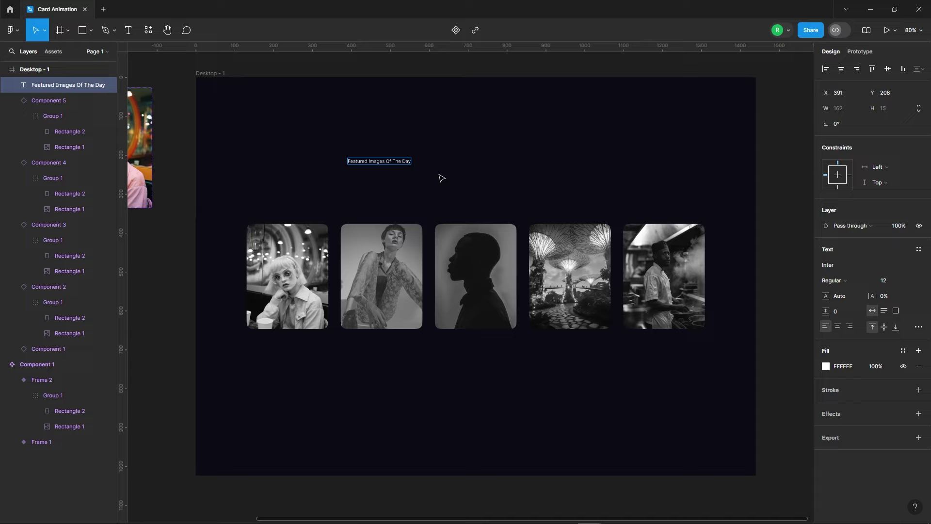
{"action": "key", "text": "Escape"}
Set the title to Denton Test Bold, size 50, centred horizontally in the frame
{"action": "left_click", "coordinate": [828, 264]}
{"action": "type", "text": "Dento"}
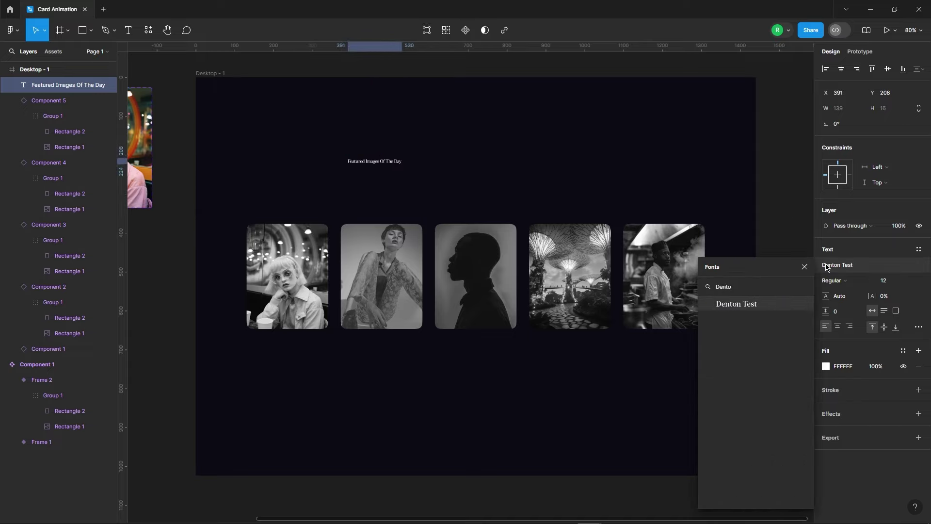
{"action": "key", "text": "Return"}
{"action": "key", "text": "Return"}
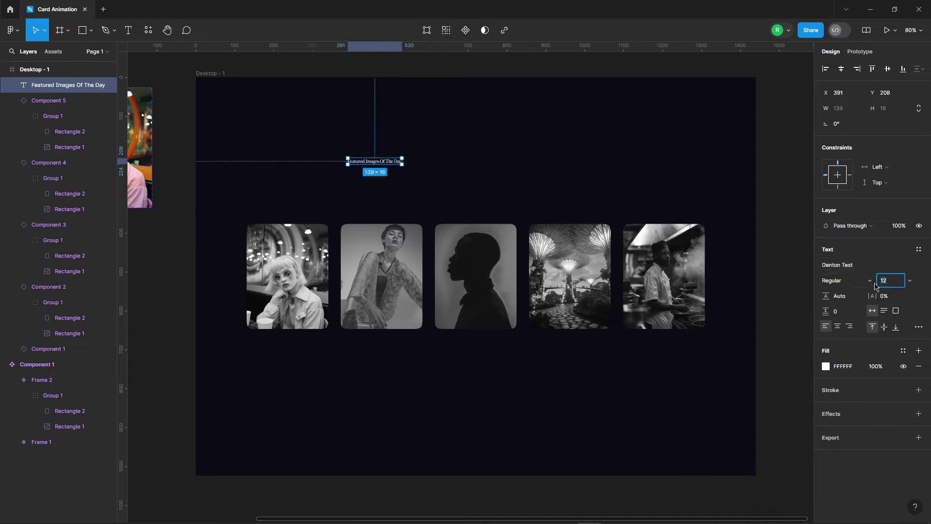
{"action": "type", "text": "50"}
{"action": "key", "text": "Return"}
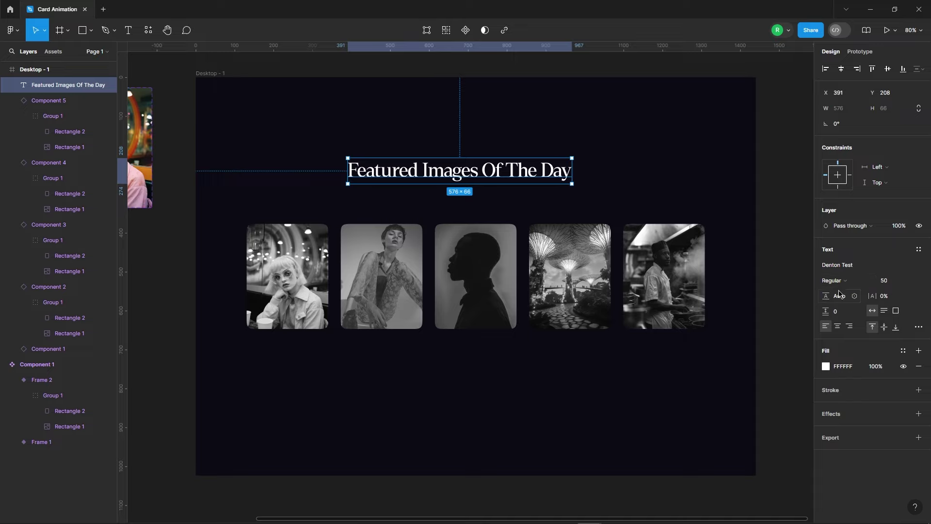
{"action": "left_click", "coordinate": [844, 281]}
{"action": "left_click", "coordinate": [844, 301]}
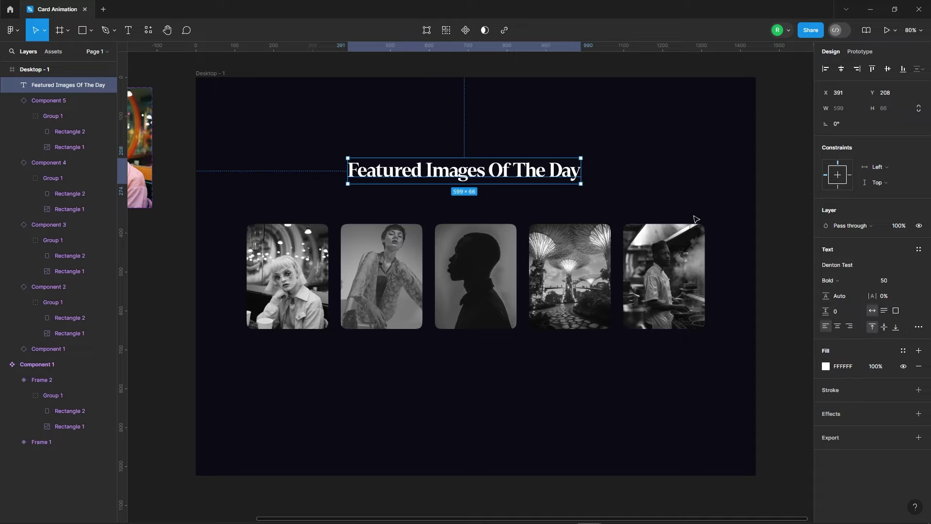
{"action": "left_click", "coordinate": [841, 68]}
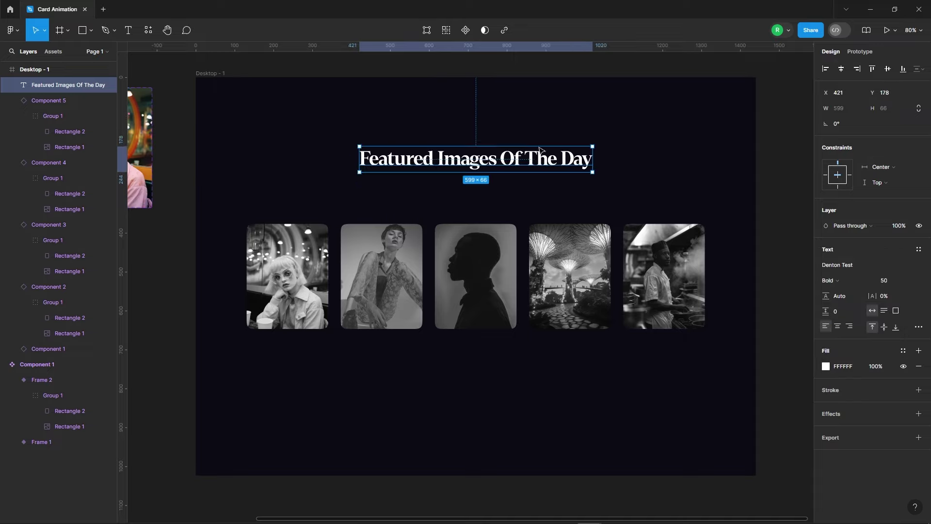
{"action": "key", "text": "Escape"}
{"action": "scroll", "coordinate": [336, 127], "scroll_direction": "down", "scroll_amount": 2}
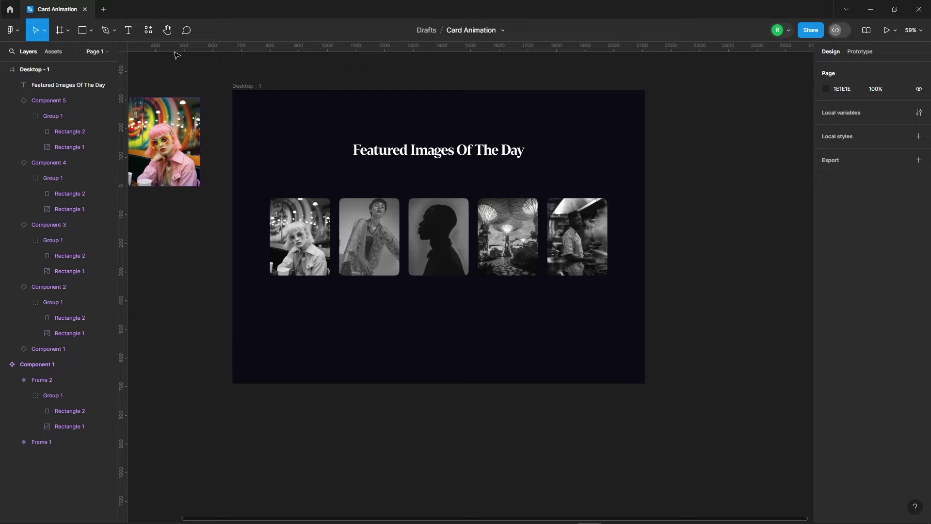
Insert the Iconify 'cancel' icon into the frame and colour it white (FFFFFF)
{"action": "left_click", "coordinate": [148, 30]}
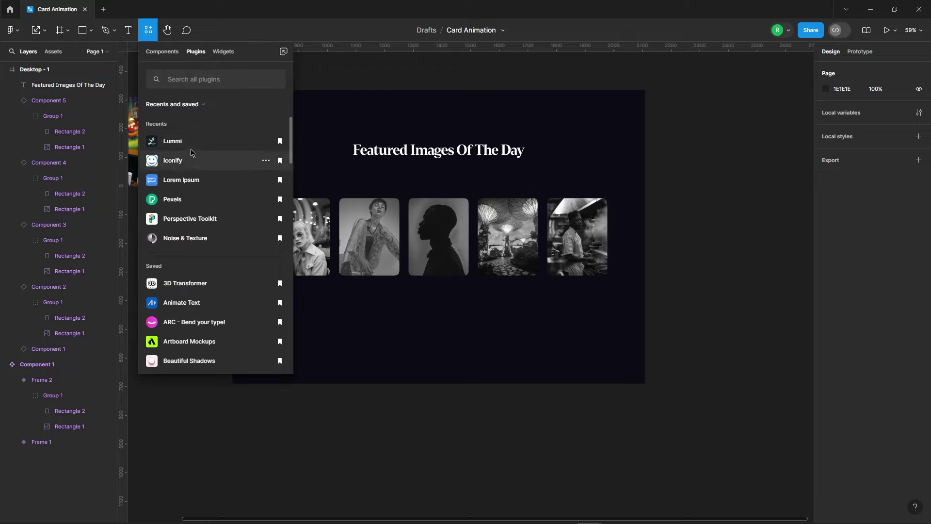
{"action": "left_click", "coordinate": [172, 160]}
{"action": "type", "text": "cancel"}
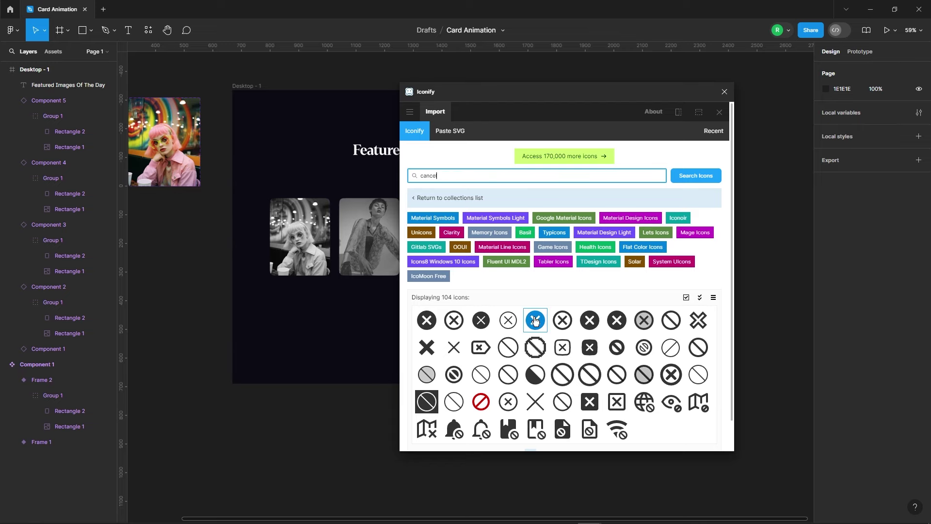
{"action": "left_click_drag", "start_coordinate": [535, 320], "coordinate": [314, 335]}
{"action": "left_click", "coordinate": [725, 92]}
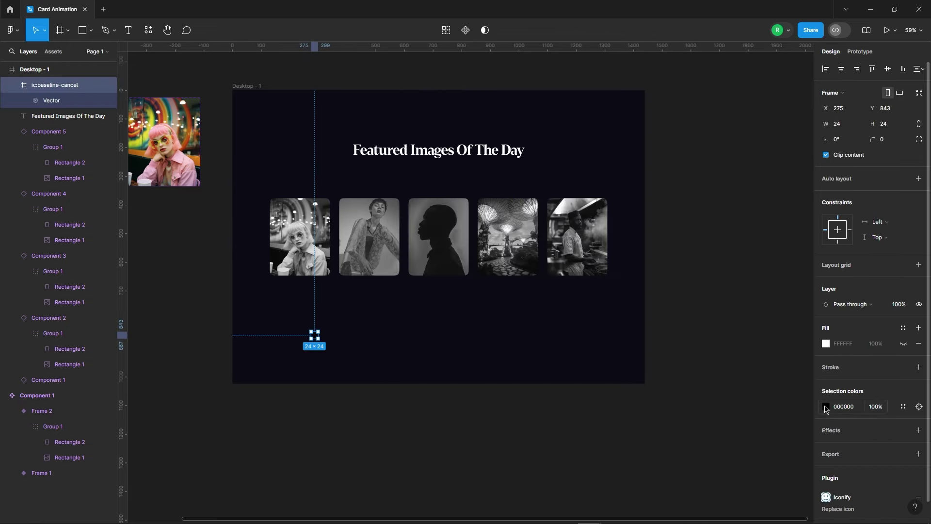
{"action": "left_click", "coordinate": [826, 406]}
{"action": "type", "text": "FFFFFF"}
{"action": "key", "text": "Return"}
{"action": "left_click", "coordinate": [799, 247]}
{"action": "left_click", "coordinate": [708, 216]}
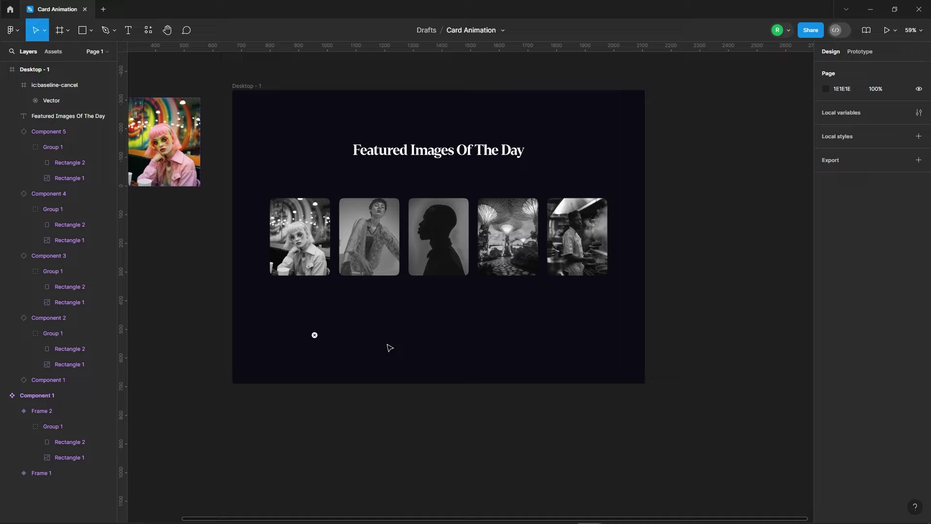
Move the cancel icon to the frame's top-right and scale it proportionally to 42×42
{"action": "left_click_drag", "start_coordinate": [316, 338], "coordinate": [576, 143]}
{"action": "scroll", "coordinate": [582, 141], "scroll_direction": "up", "scroll_amount": 3}
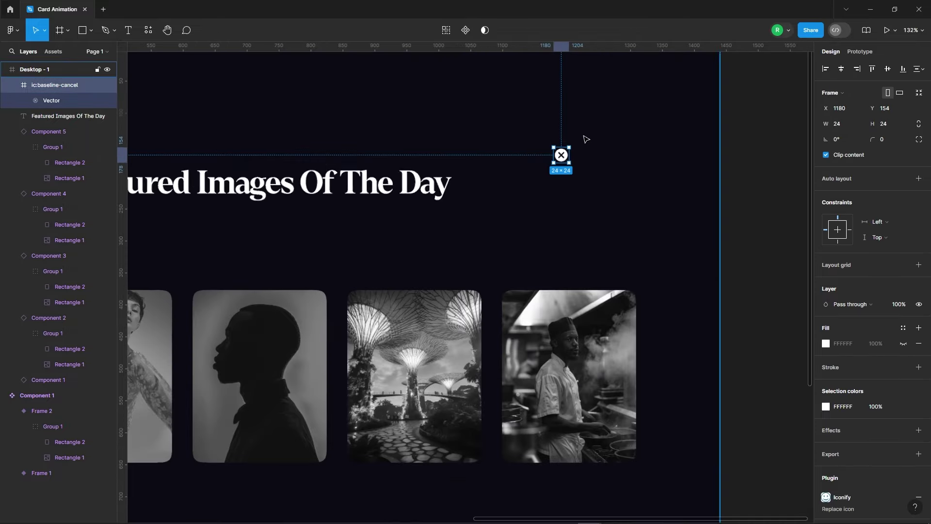
{"action": "scroll", "coordinate": [578, 154], "scroll_direction": "up", "scroll_amount": 2}
{"action": "key", "text": "k"}
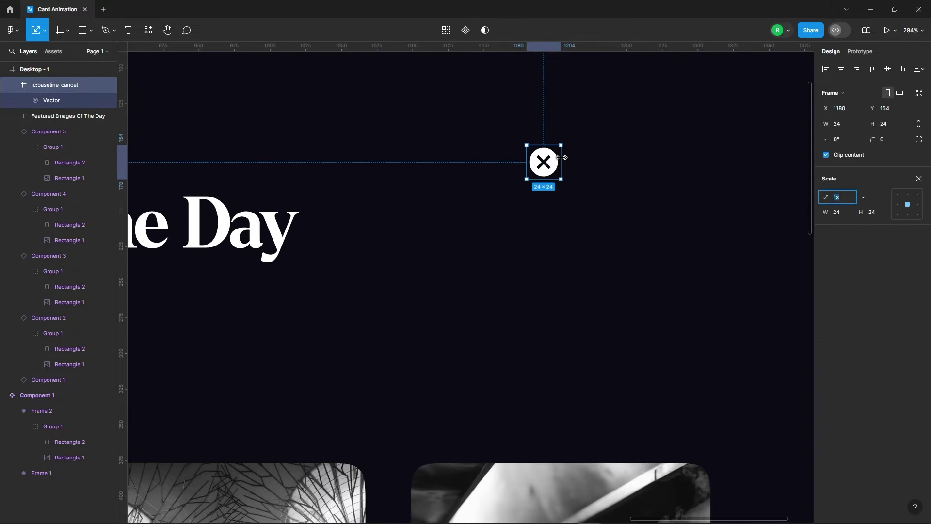
{"action": "mouse_move", "coordinate": [562, 157]}
{"action": "left_mouse_down"}
{"action": "mouse_move", "coordinate": [574, 156]}
{"action": "mouse_move", "coordinate": [573, 138]}
{"action": "mouse_move", "coordinate": [596, 140]}
{"action": "left_mouse_up"}
{"action": "scroll", "coordinate": [554, 147], "scroll_direction": "down", "scroll_amount": 5}
{"action": "left_click", "coordinate": [600, 146]}
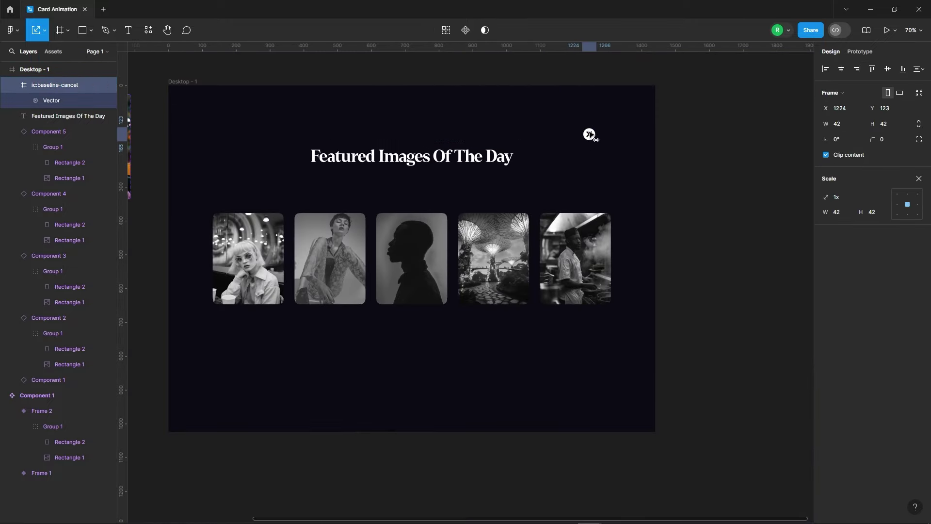
{"action": "left_click", "coordinate": [633, 138]}
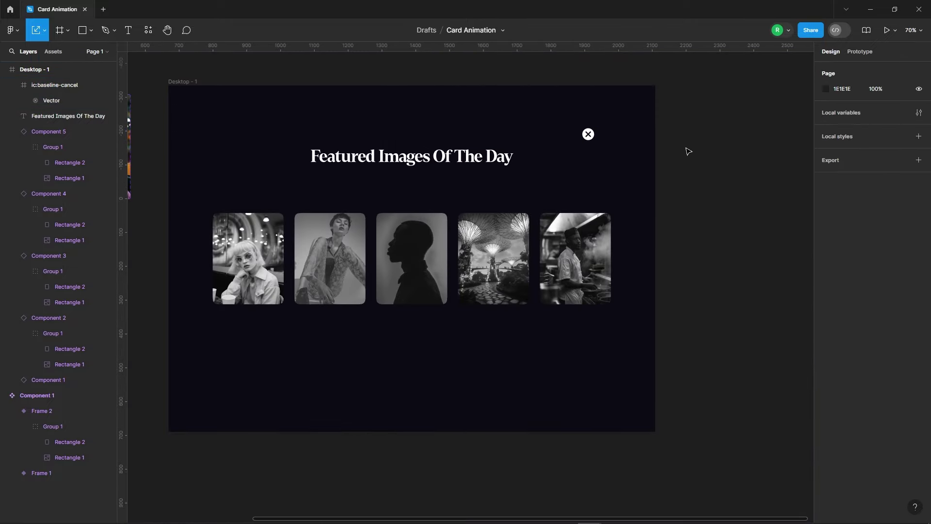
{"action": "scroll", "coordinate": [698, 155], "scroll_direction": "down", "scroll_amount": 3, "text": "ctrl"}
Draw a rectangle covering the whole 1440×1024 frame, filled black at 50% opacity
{"action": "key", "text": "r"}
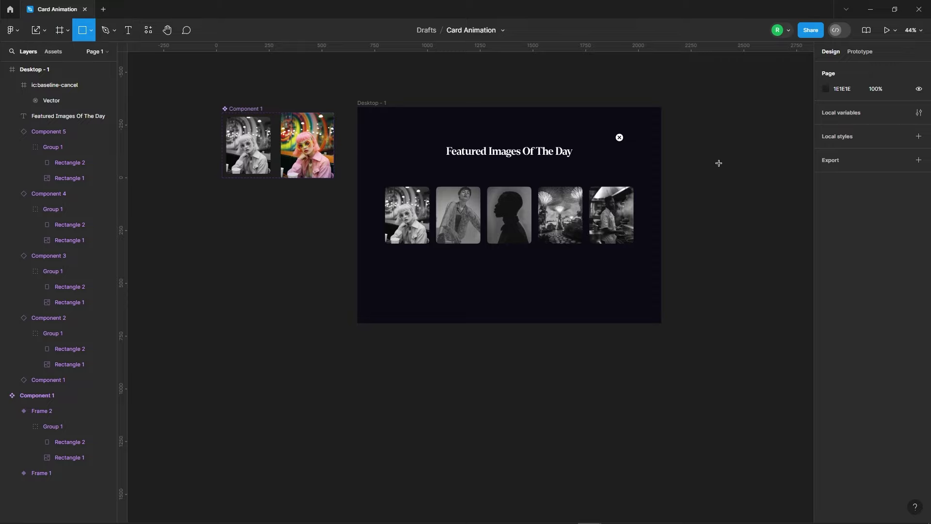
{"action": "scroll", "coordinate": [718, 164], "scroll_direction": "up", "scroll_amount": 3, "text": "ctrl"}
{"action": "left_click_drag", "start_coordinate": [224, 115], "coordinate": [626, 420]}
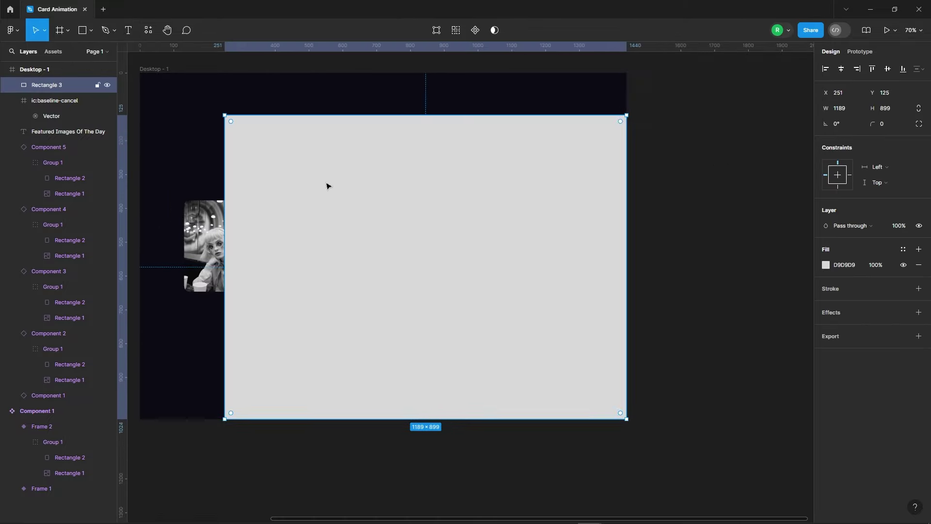
{"action": "scroll", "coordinate": [486, 189], "scroll_direction": "down", "scroll_amount": 3, "text": "ctrl"}
{"action": "left_click_drag", "start_coordinate": [299, 134], "coordinate": [236, 103]}
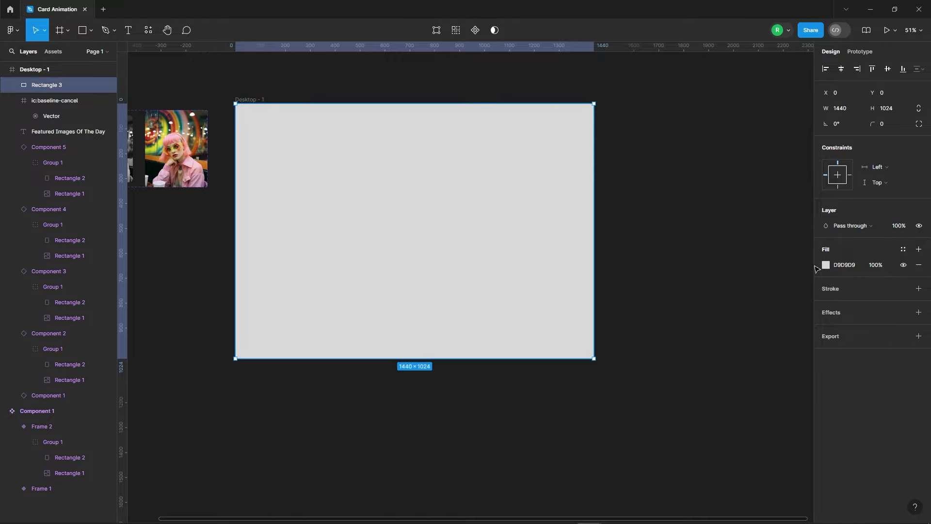
{"action": "left_click", "coordinate": [828, 266]}
{"action": "left_click", "coordinate": [698, 387]}
{"action": "key", "text": "Escape"}
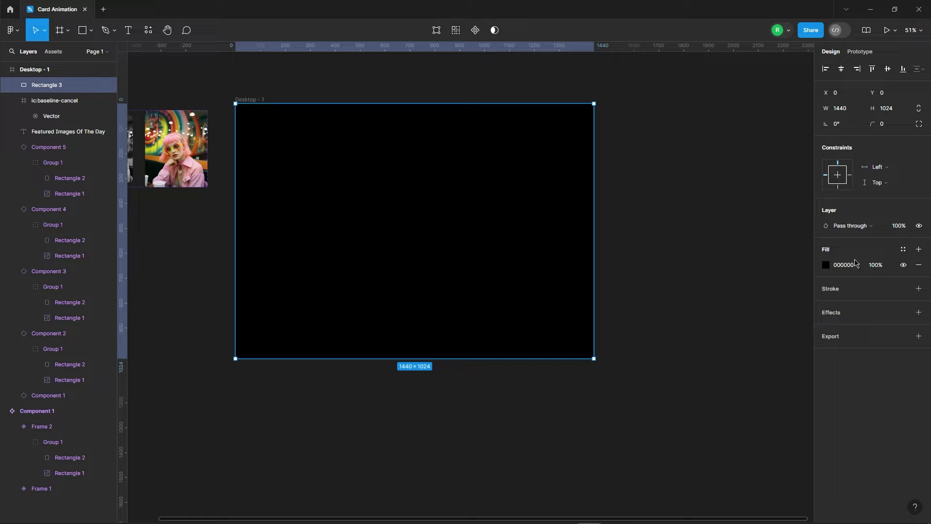
{"action": "type", "text": "50"}
{"action": "key", "text": "Return"}
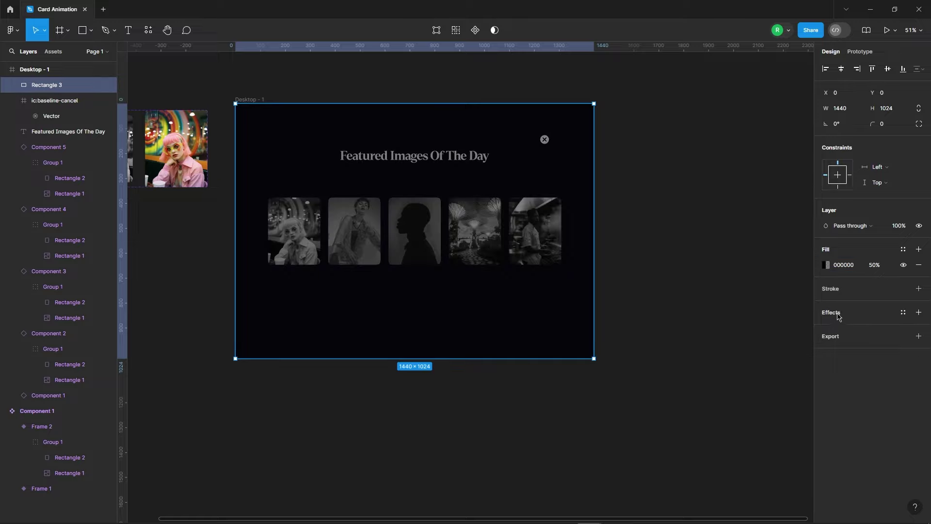
Add a Background blur effect of 14 to the overlay rectangle
{"action": "left_click", "coordinate": [838, 316]}
{"action": "left_click", "coordinate": [859, 327]}
{"action": "left_click", "coordinate": [854, 353]}
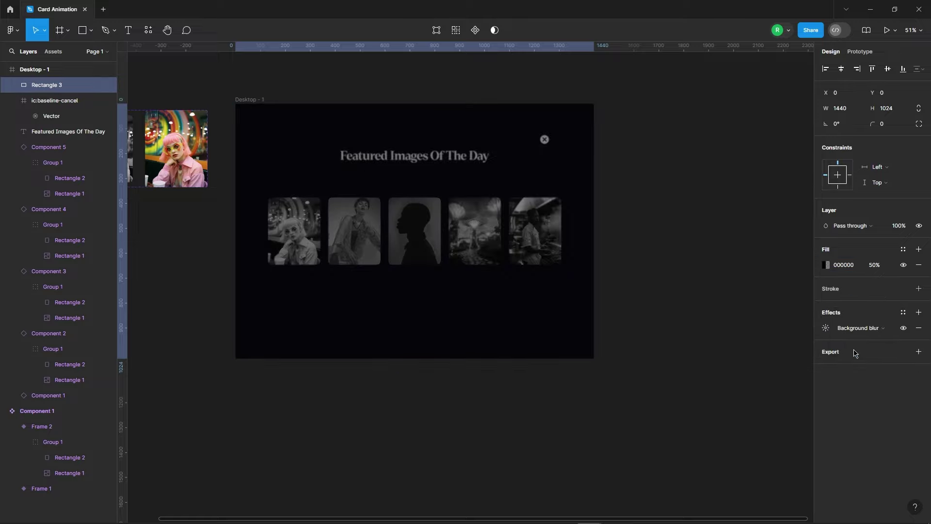
{"action": "left_click", "coordinate": [825, 328]}
{"action": "type", "text": "14"}
{"action": "key", "text": "Return"}
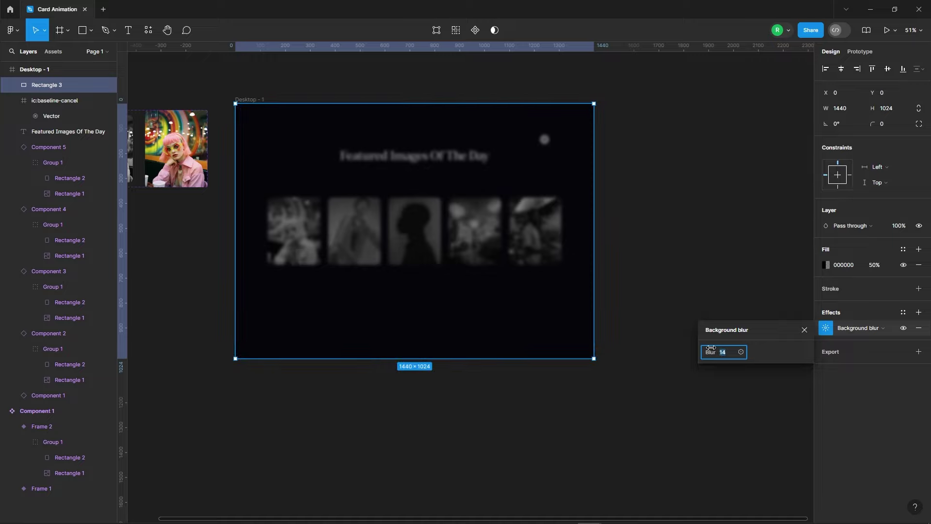
{"action": "scroll", "coordinate": [528, 186], "scroll_direction": "up", "scroll_amount": 3}
{"action": "key", "text": "Escape"}
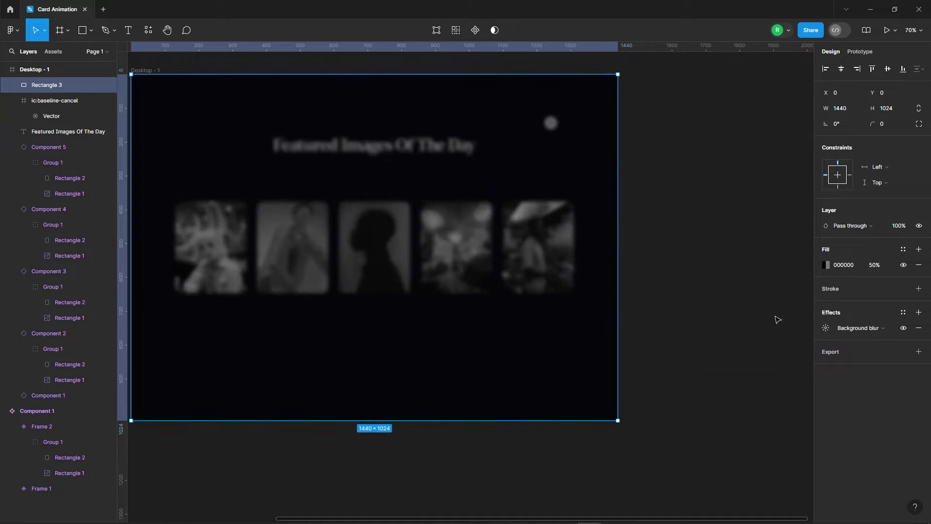
{"action": "left_click", "coordinate": [702, 235]}
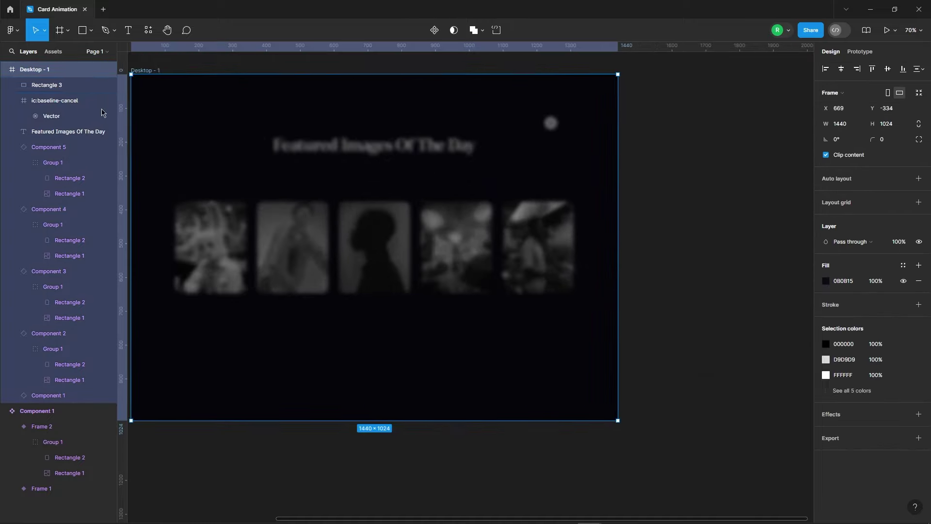
Bring the close icon to the front, above the overlay
{"action": "left_click", "coordinate": [551, 123]}
{"action": "right_click", "coordinate": [550, 124]}
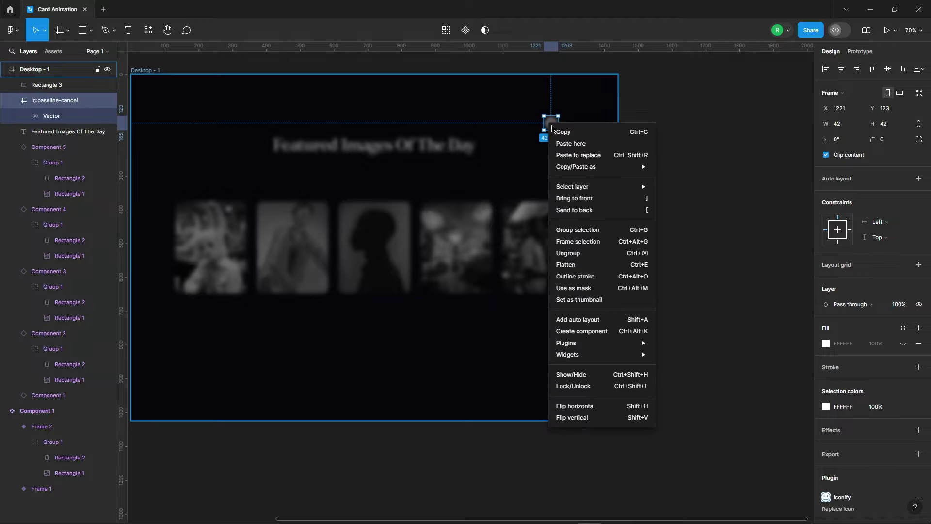
{"action": "left_click", "coordinate": [578, 200]}
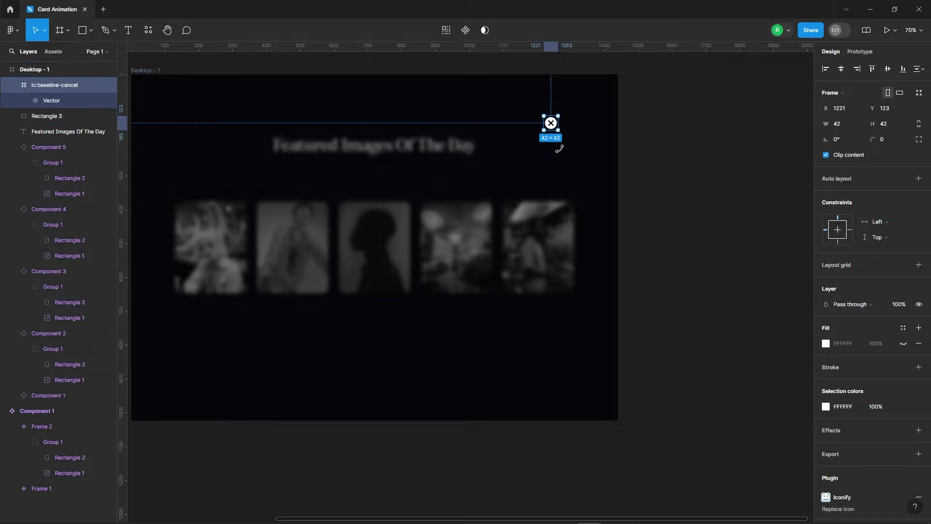
{"action": "left_click", "coordinate": [671, 150]}
Set the overlay Rectangle 3 fill opacity to 0%
{"action": "scroll", "coordinate": [670, 149], "scroll_direction": "down", "scroll_amount": 2}
{"action": "left_click", "coordinate": [486, 152]}
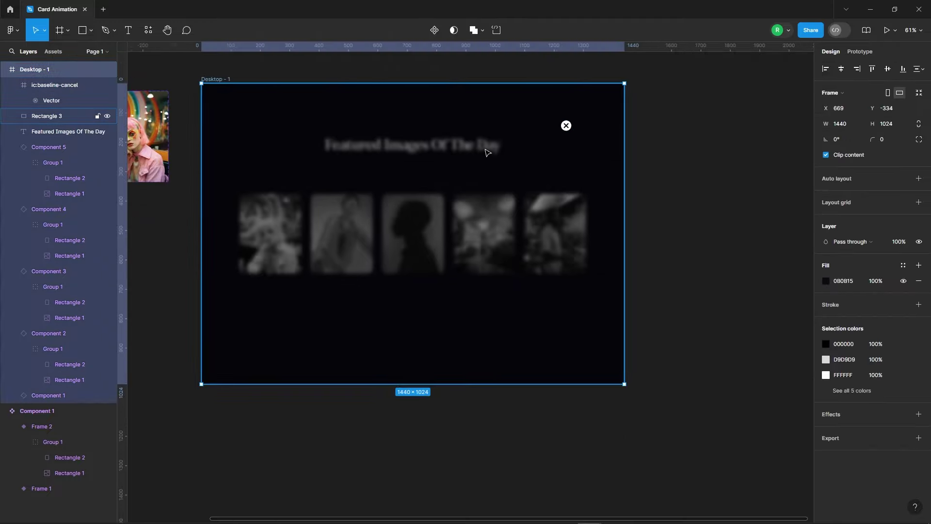
{"action": "left_click", "coordinate": [421, 174]}
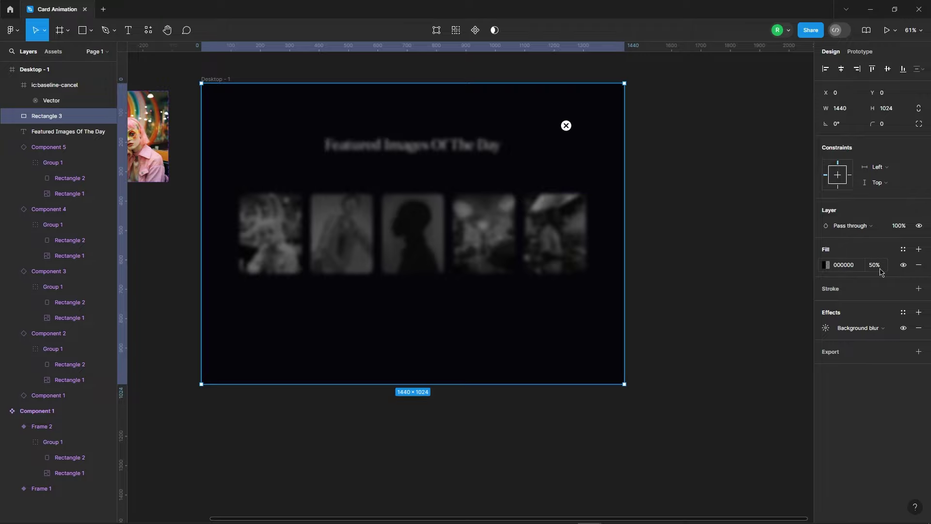
{"action": "key", "text": "Return"}
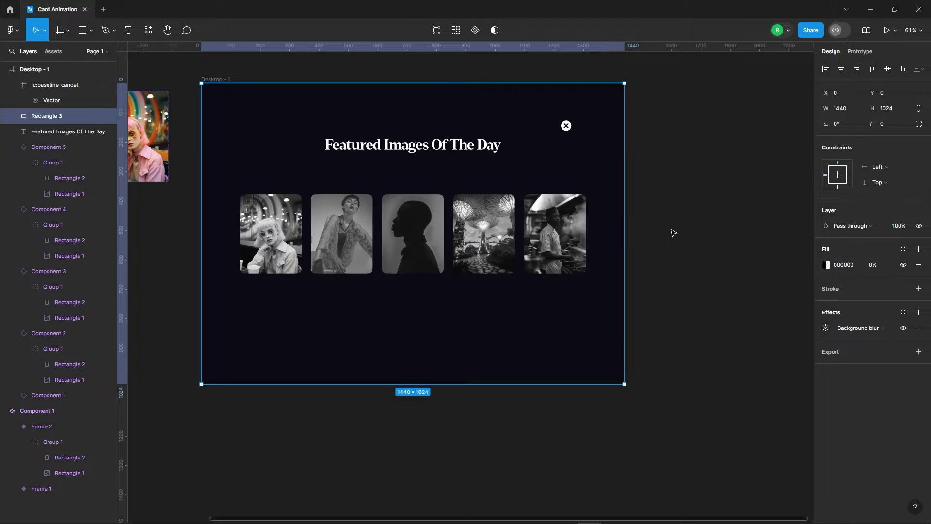
{"action": "left_click", "coordinate": [674, 233]}
Collapse the Component 2–5 card layers in the Layers panel
{"action": "scroll", "coordinate": [270, 233], "scroll_direction": "down", "scroll_amount": 5}
{"action": "scroll", "coordinate": [204, 344], "scroll_direction": "left", "scroll_amount": 2}
{"action": "scroll", "coordinate": [328, 303], "scroll_direction": "left", "scroll_amount": 3}
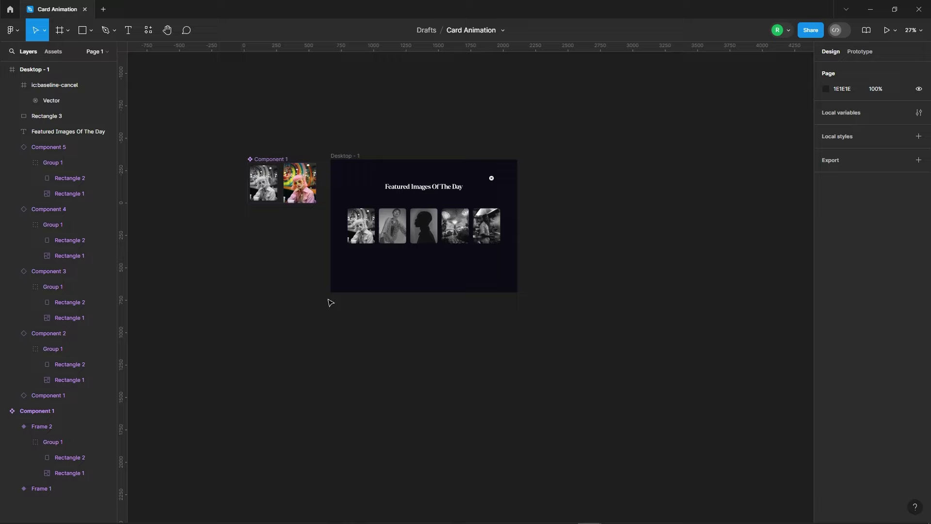
{"action": "scroll", "coordinate": [328, 304], "scroll_direction": "up", "scroll_amount": 3}
{"action": "scroll", "coordinate": [292, 258], "scroll_direction": "up", "scroll_amount": 2}
{"action": "left_click", "coordinate": [292, 258]}
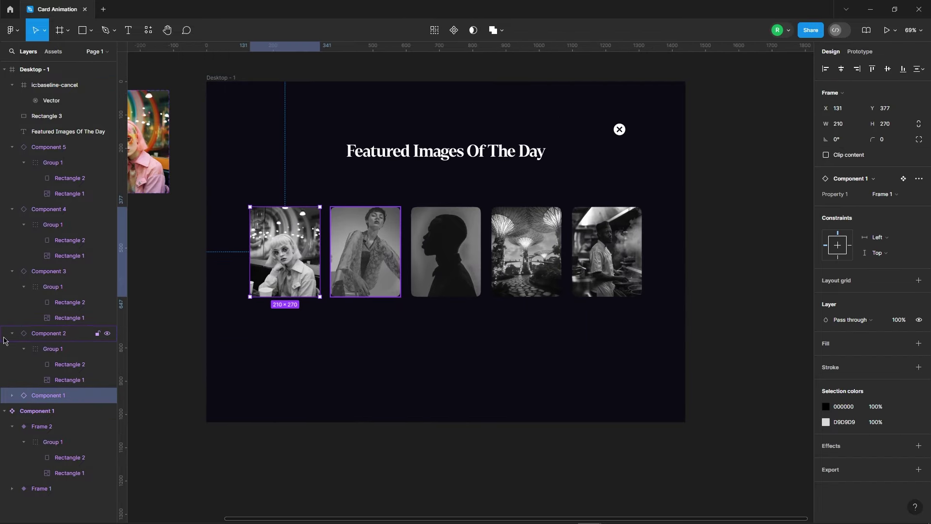
{"action": "left_click", "coordinate": [12, 335]}
{"action": "left_click", "coordinate": [12, 272]}
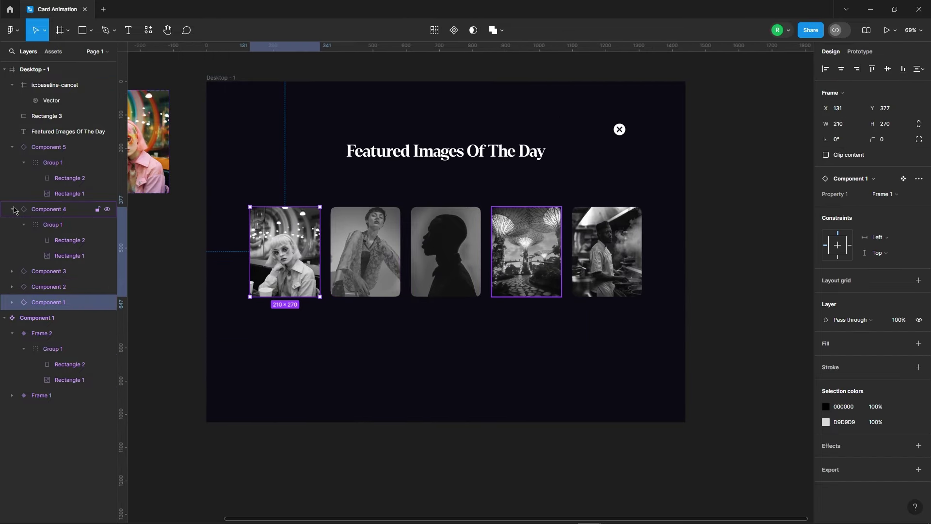
{"action": "left_click", "coordinate": [11, 209]}
{"action": "left_click", "coordinate": [11, 147]}
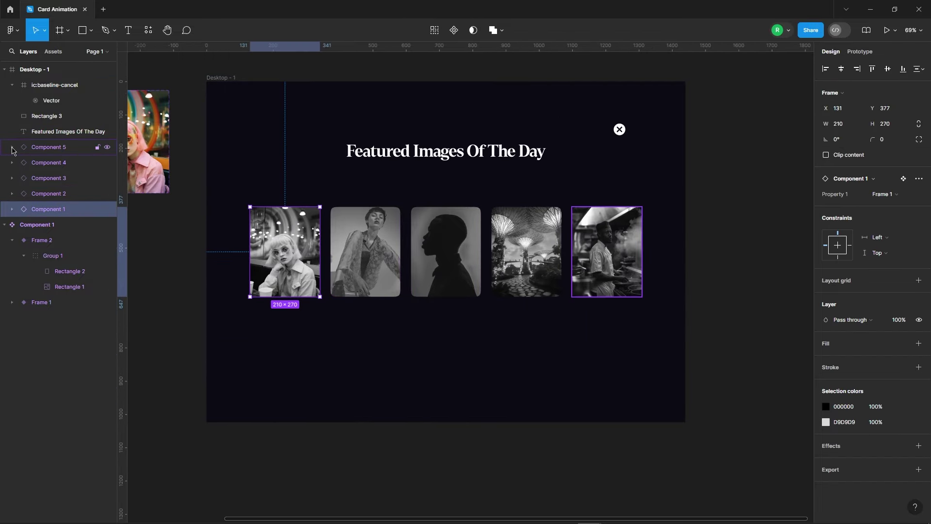
Reorder the cards so Component 1, then Component 2, sit at the top
{"action": "left_click_drag", "start_coordinate": [80, 137], "coordinate": [67, 156]}
{"action": "left_click", "coordinate": [66, 209]}
{"action": "left_click", "coordinate": [54, 148]}
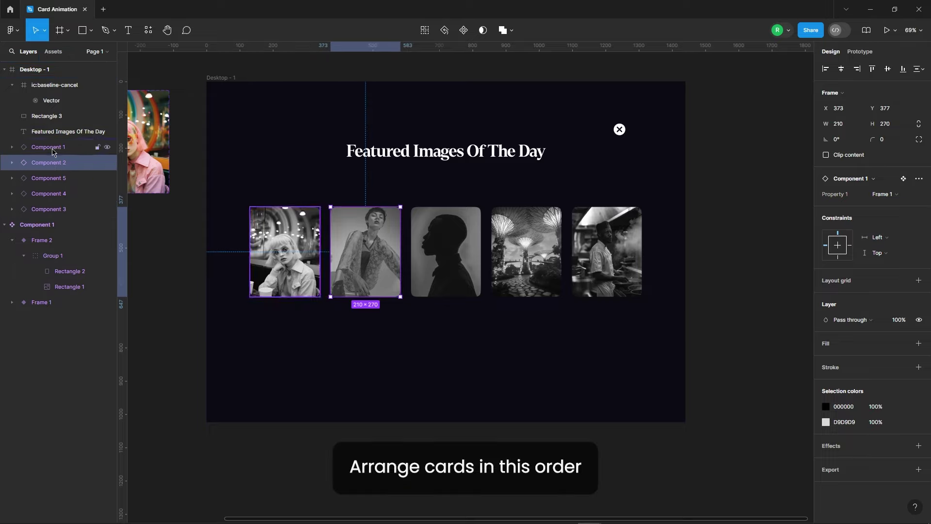
{"action": "left_click", "coordinate": [61, 170]}
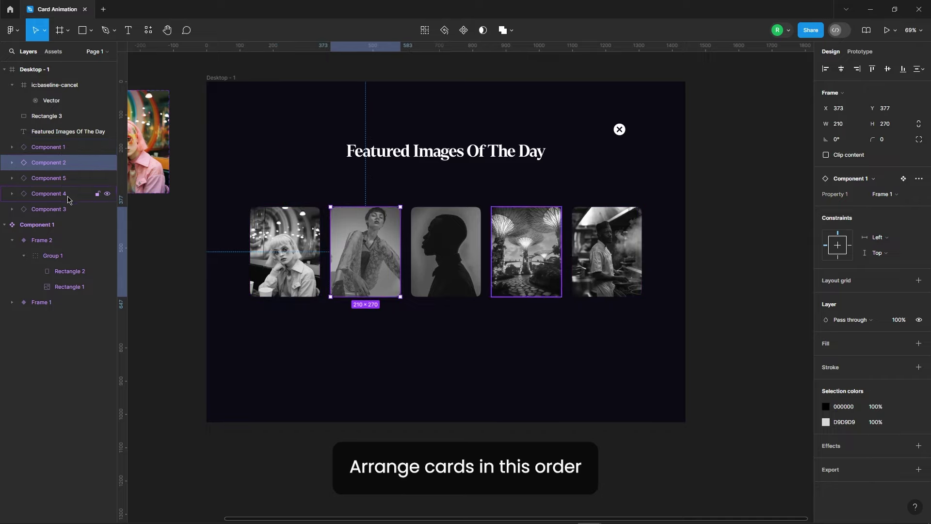
{"action": "left_click", "coordinate": [194, 280]}
{"action": "scroll", "coordinate": [194, 280], "scroll_direction": "down", "scroll_amount": 3}
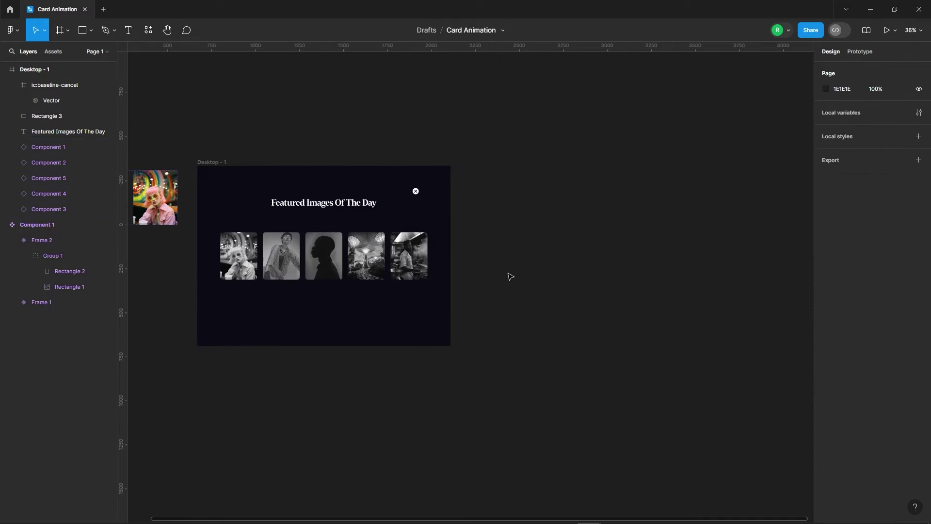
Duplicate the Desktop - 1 frame as Desktop - 2 beside it
{"action": "left_click", "coordinate": [212, 162]}
{"action": "left_click_drag", "start_coordinate": [212, 162], "coordinate": [474, 133]}
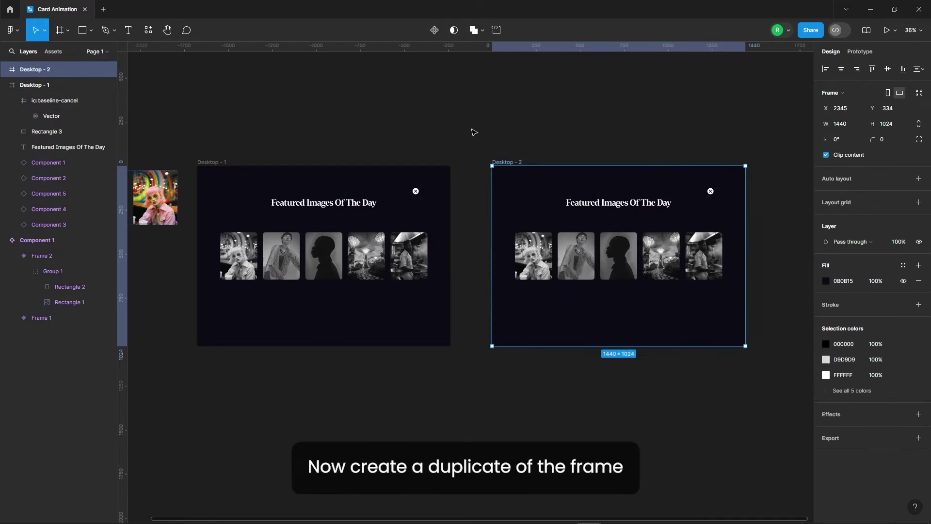
{"action": "left_click", "coordinate": [474, 132]}
Scale the first card 1.5× to 315×405 and centre it horizontally in Desktop - 2
{"action": "left_click", "coordinate": [534, 255]}
{"action": "scroll", "coordinate": [542, 280], "scroll_direction": "up", "scroll_amount": 2}
{"action": "scroll", "coordinate": [542, 280], "scroll_direction": "up", "scroll_amount": 2}
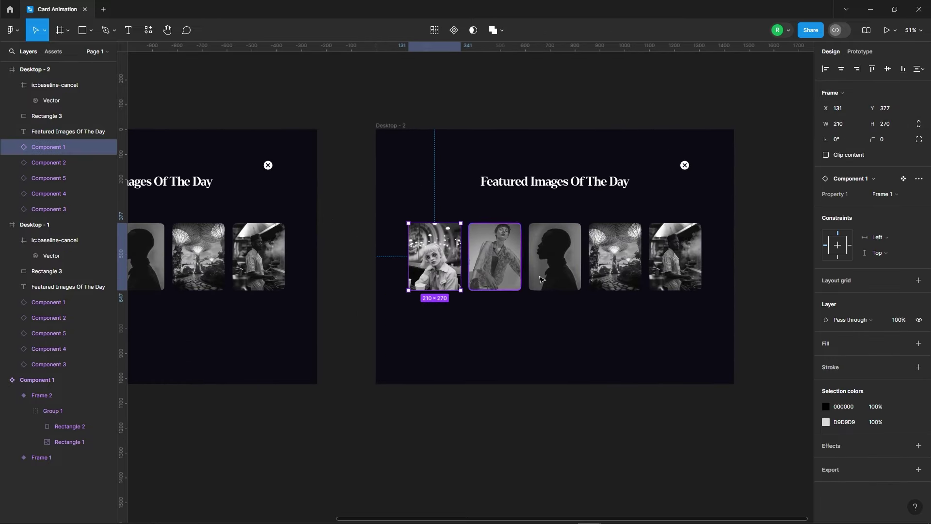
{"action": "left_click", "coordinate": [42, 33]}
{"action": "left_click", "coordinate": [43, 74]}
{"action": "type", "text": "1.5"}
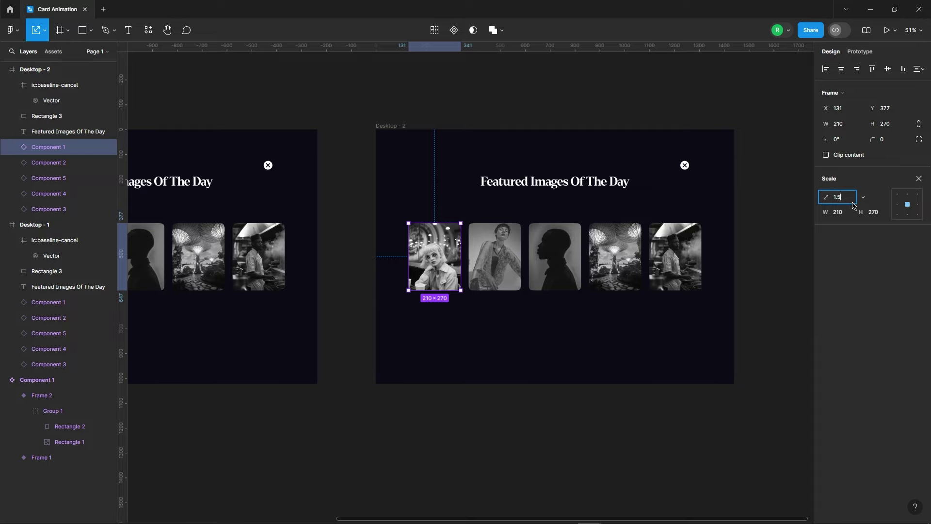
{"action": "key", "text": "Return"}
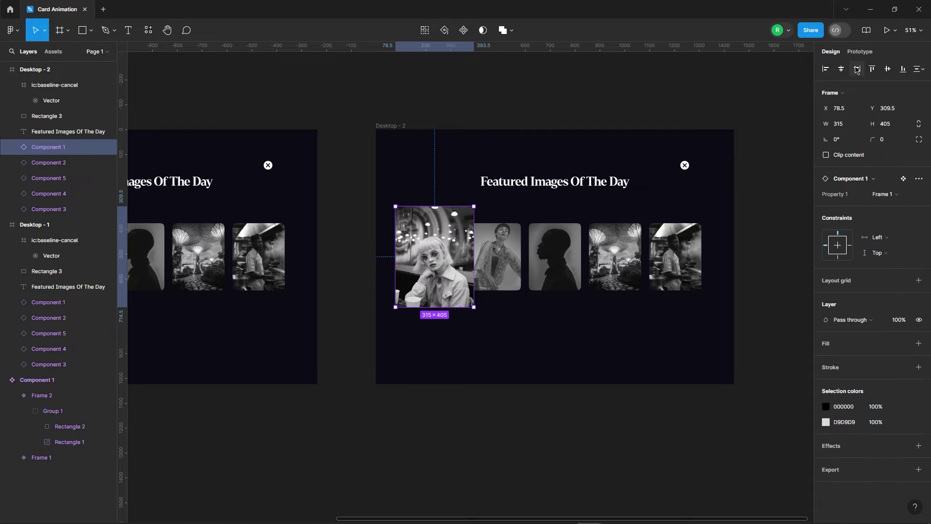
{"action": "left_click", "coordinate": [841, 69]}
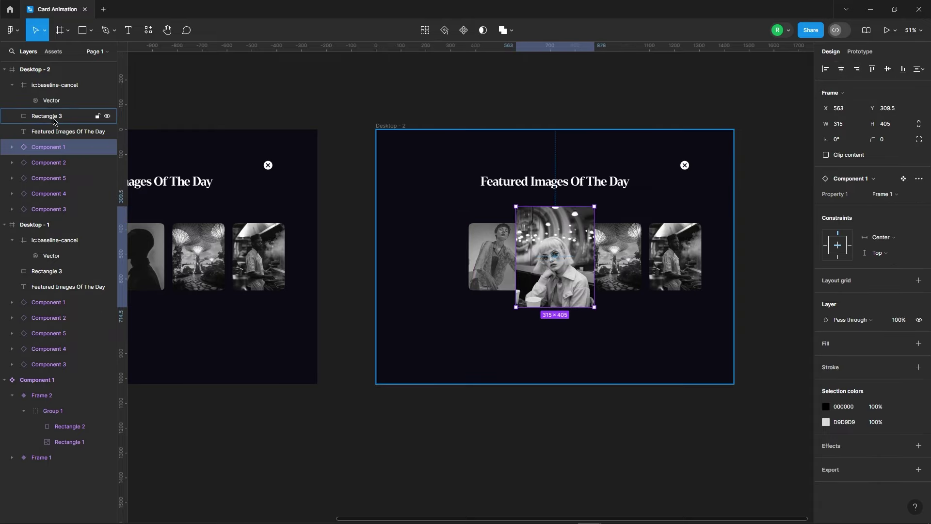
Bring the enlarged first card in front of the other layers
{"action": "left_click", "coordinate": [54, 116]}
{"action": "left_click", "coordinate": [557, 263]}
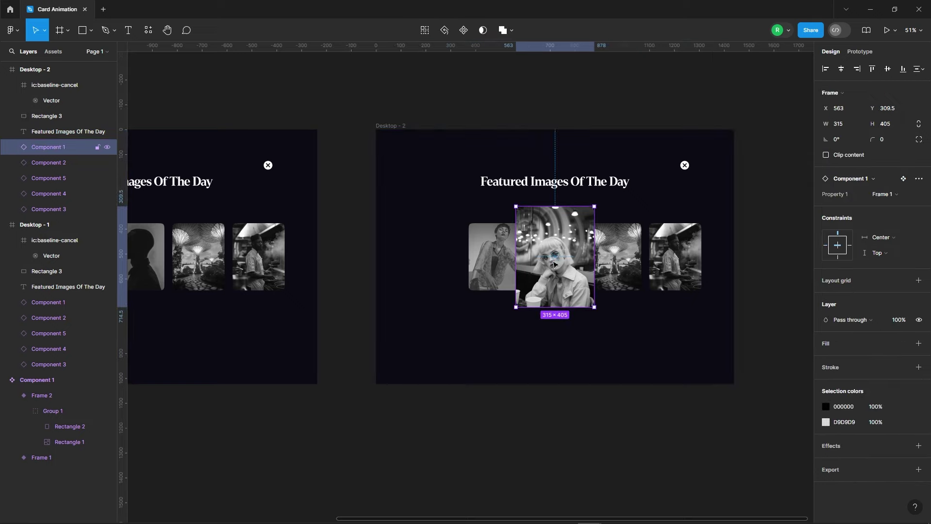
{"action": "right_click", "coordinate": [557, 263]}
{"action": "left_click", "coordinate": [582, 266]}
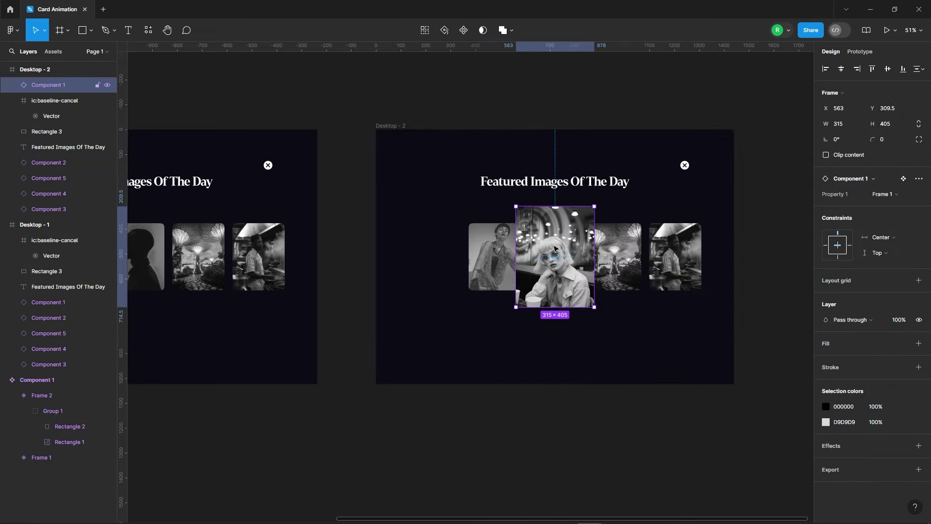
Set the overlay Rectangle 3 fill opacity back to 50%
{"action": "left_click", "coordinate": [48, 132]}
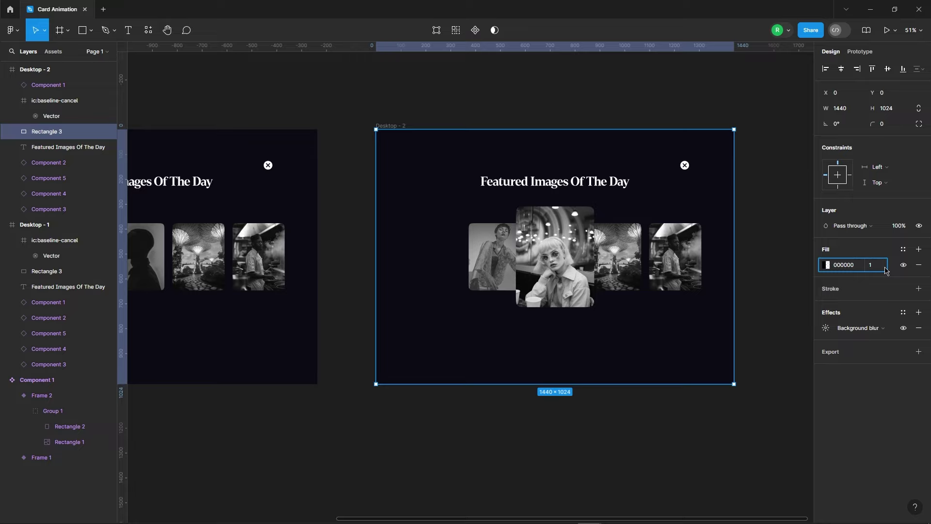
{"action": "type", "text": "0"}
{"action": "key", "text": "Return"}
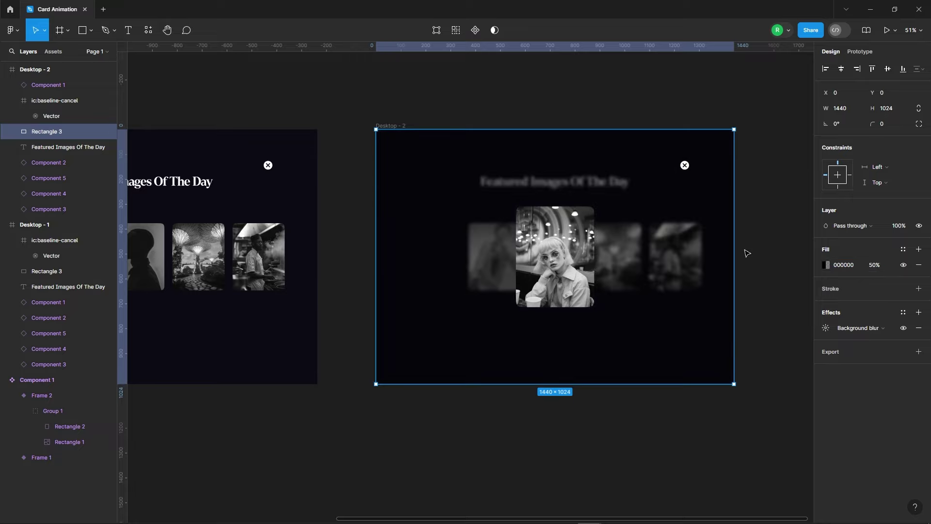
{"action": "left_click", "coordinate": [761, 232]}
{"action": "scroll", "coordinate": [760, 228], "scroll_direction": "up", "scroll_amount": 5}
{"action": "left_click", "coordinate": [48, 85]}
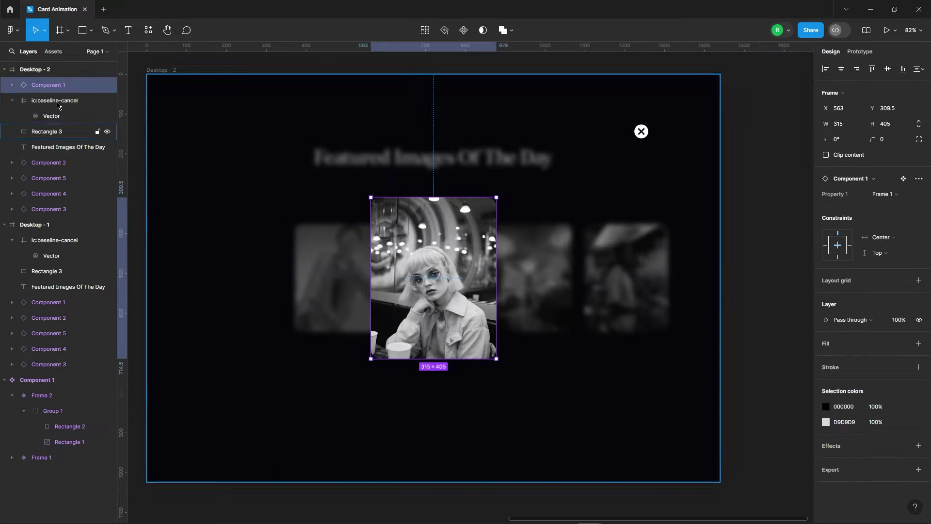
Set Component 1's Rectangle 2 greyscale layer to 0% opacity, revealing the colour photo
{"action": "left_click", "coordinate": [8, 86]}
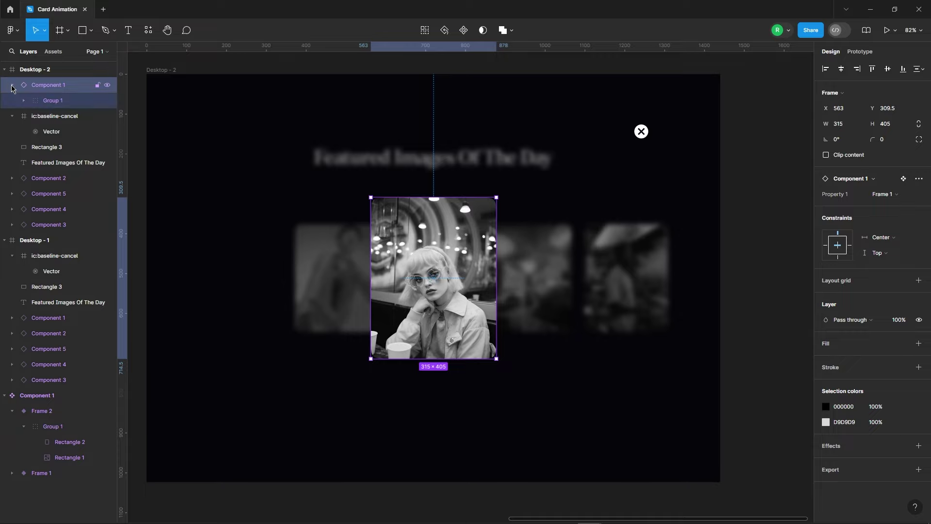
{"action": "left_click", "coordinate": [54, 103]}
{"action": "left_click", "coordinate": [23, 101]}
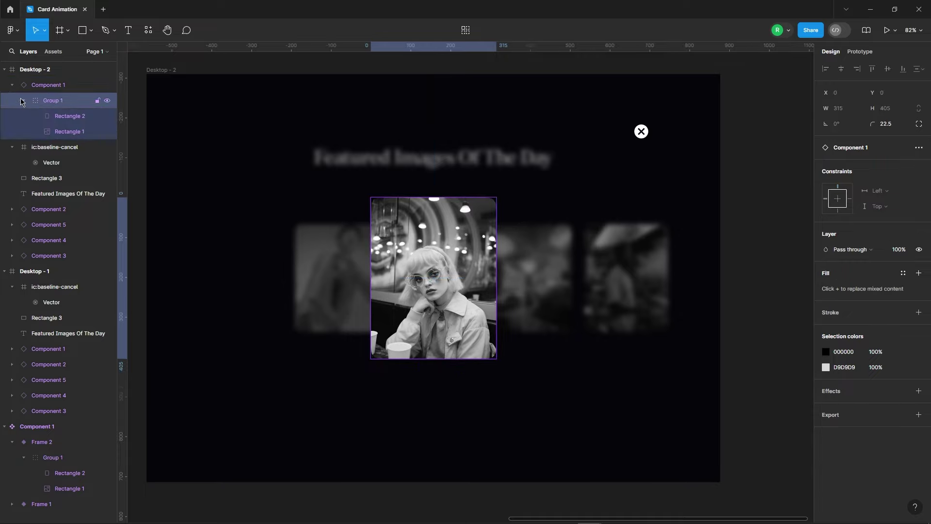
{"action": "left_click", "coordinate": [73, 117]}
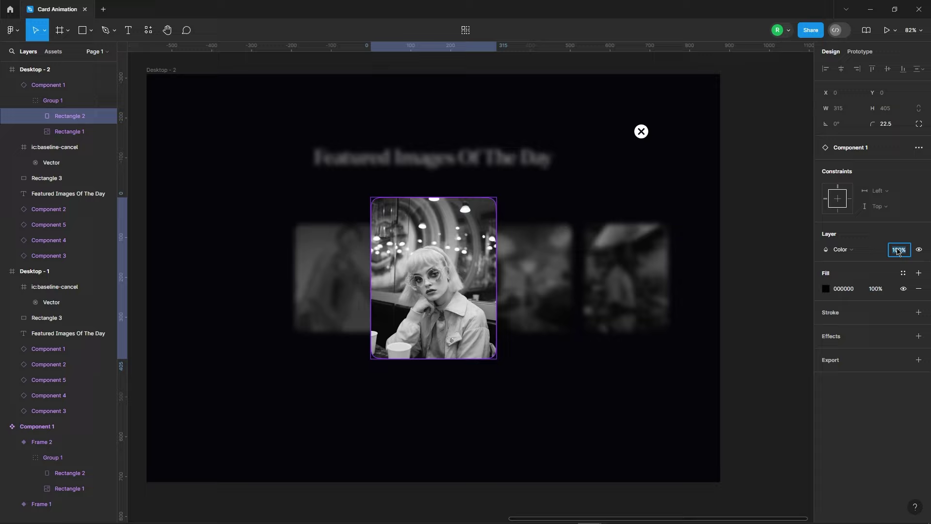
{"action": "type", "text": "0"}
{"action": "key", "text": "Return"}
{"action": "scroll", "coordinate": [395, 291], "scroll_direction": "down", "scroll_amount": 3}
{"action": "left_click", "coordinate": [707, 250]}
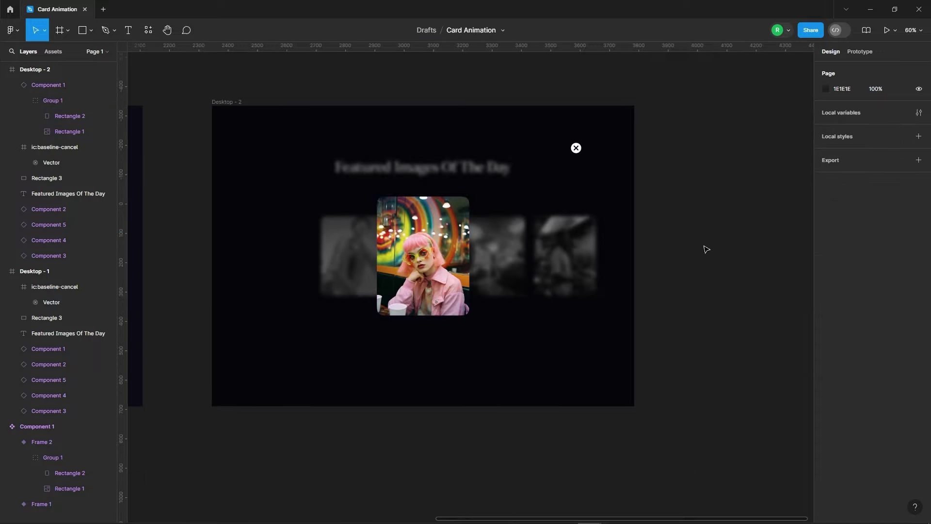
{"action": "left_click", "coordinate": [423, 256]}
{"action": "left_click", "coordinate": [738, 276]}
{"action": "scroll", "coordinate": [504, 167], "scroll_direction": "down", "scroll_amount": 1}
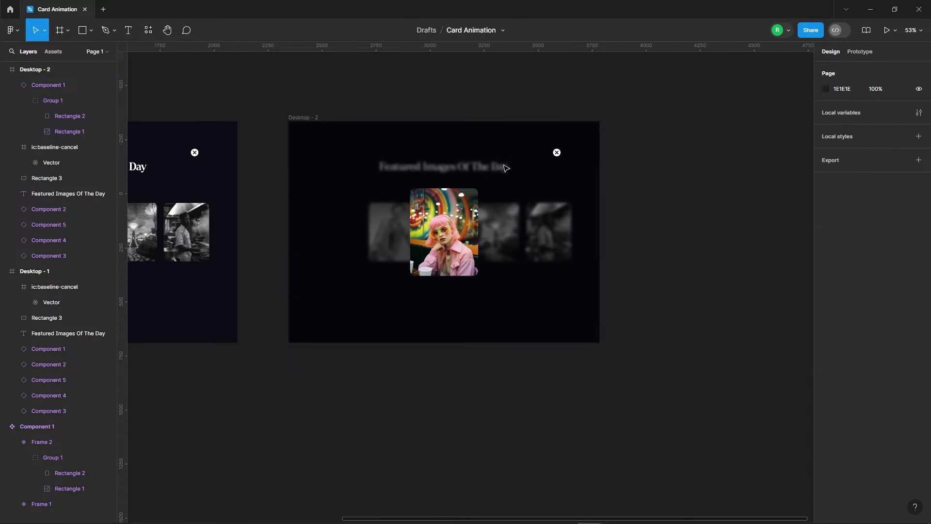
{"action": "left_click", "coordinate": [447, 239]}
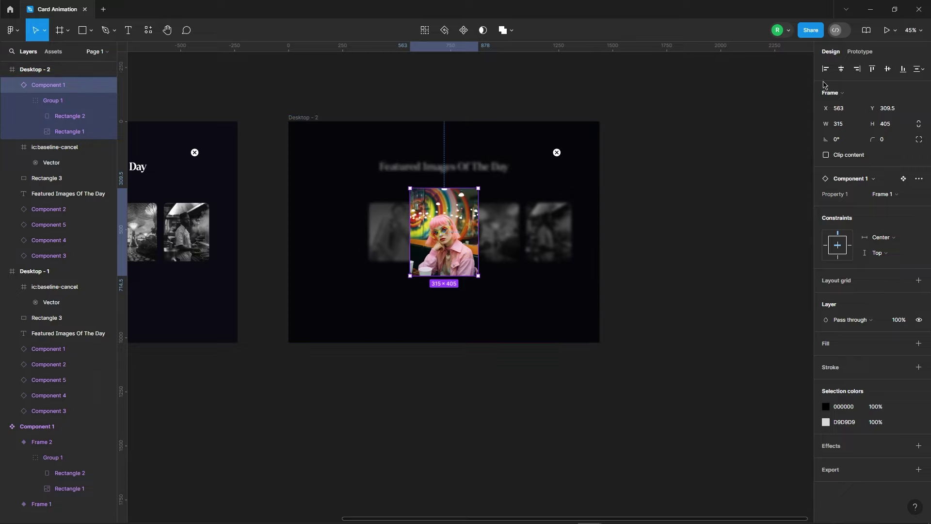
Delete the Hover 'Change to' interactions from Component 1 and Components 2–5 in Desktop - 2
{"action": "left_click", "coordinate": [860, 52]}
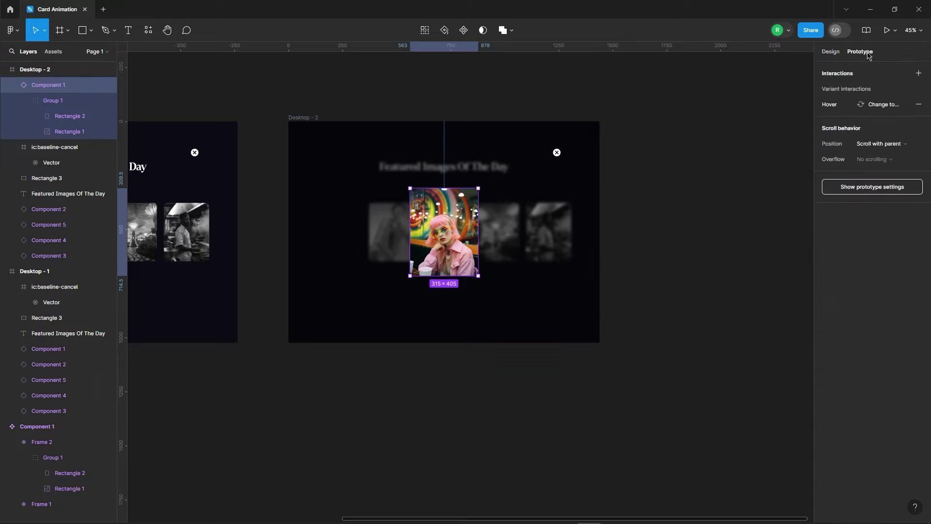
{"action": "left_click", "coordinate": [919, 105]}
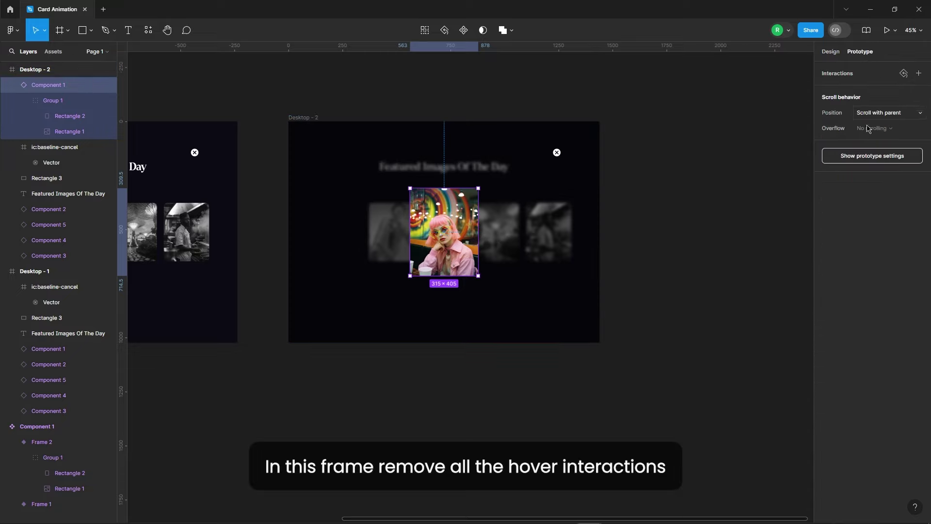
{"action": "left_click", "coordinate": [46, 209]}
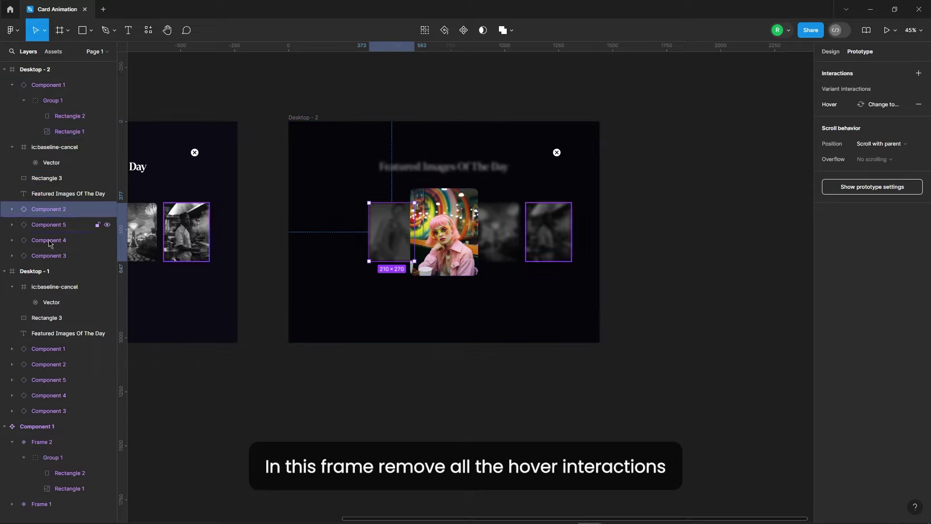
{"action": "left_click", "coordinate": [44, 255], "text": "shift"}
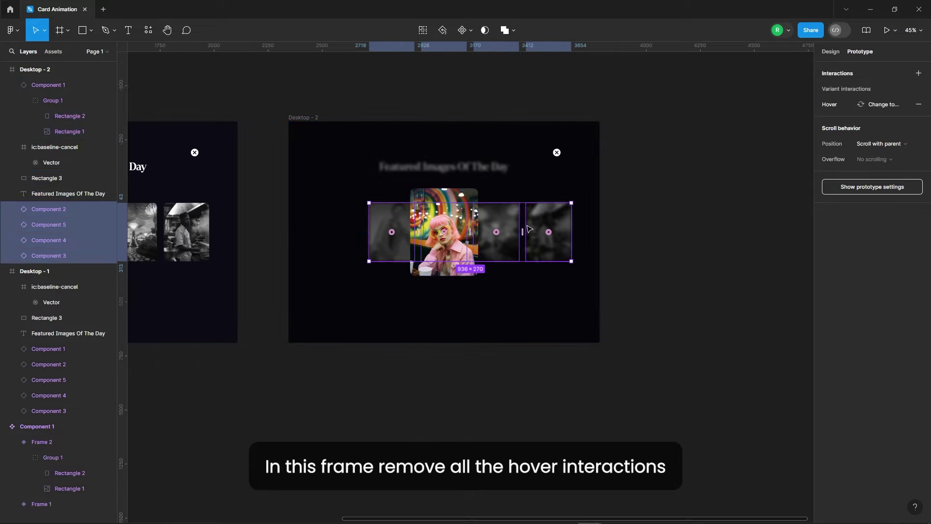
{"action": "left_click", "coordinate": [919, 104]}
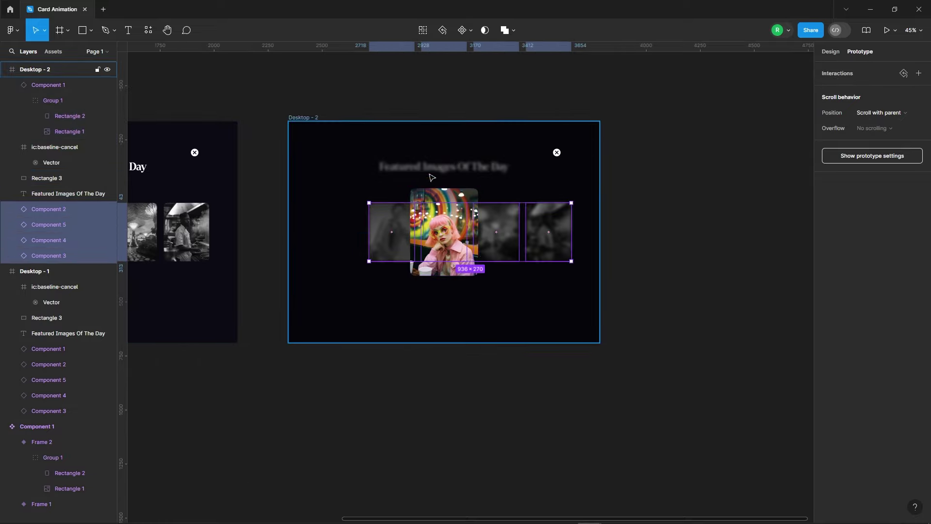
{"action": "left_click", "coordinate": [651, 162]}
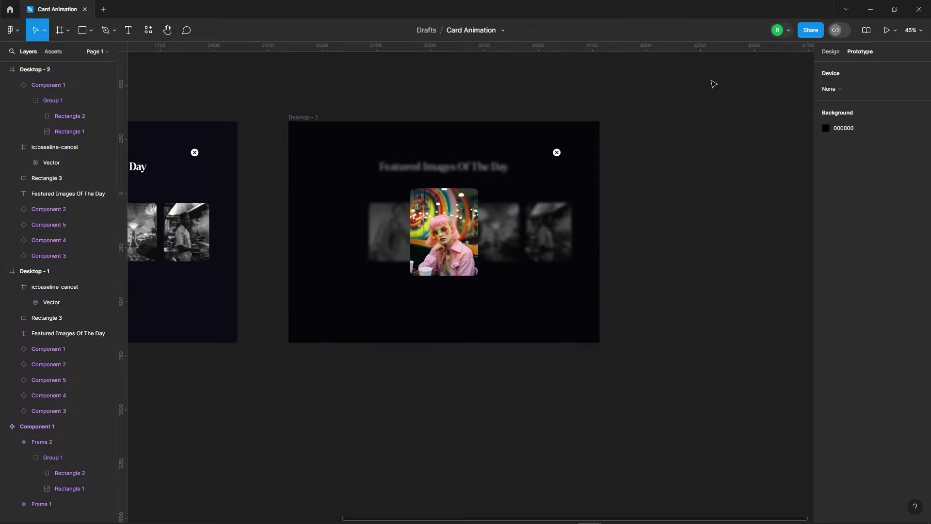
{"action": "left_click", "coordinate": [826, 53]}
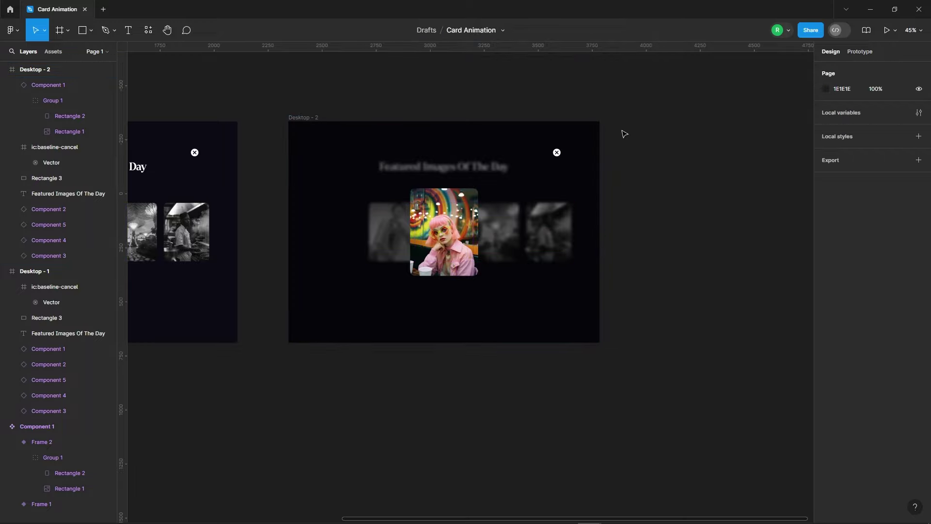
{"action": "left_click", "coordinate": [450, 244]}
{"action": "left_click", "coordinate": [654, 209]}
Duplicate Desktop - 1 as Desktop - 3 below Desktop - 2
{"action": "scroll", "coordinate": [596, 142], "scroll_direction": "down", "scroll_amount": 5}
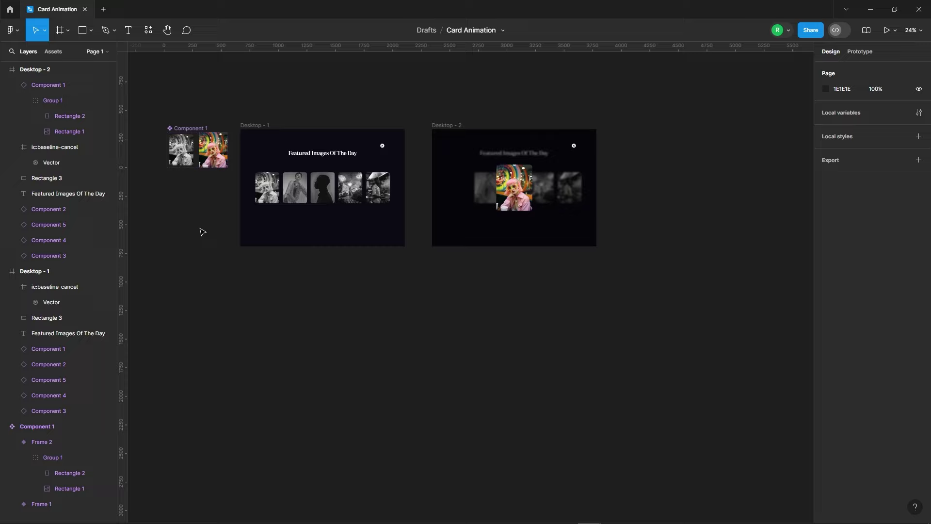
{"action": "left_click", "coordinate": [255, 126]}
{"action": "left_click_drag", "start_coordinate": [255, 126], "coordinate": [447, 261]}
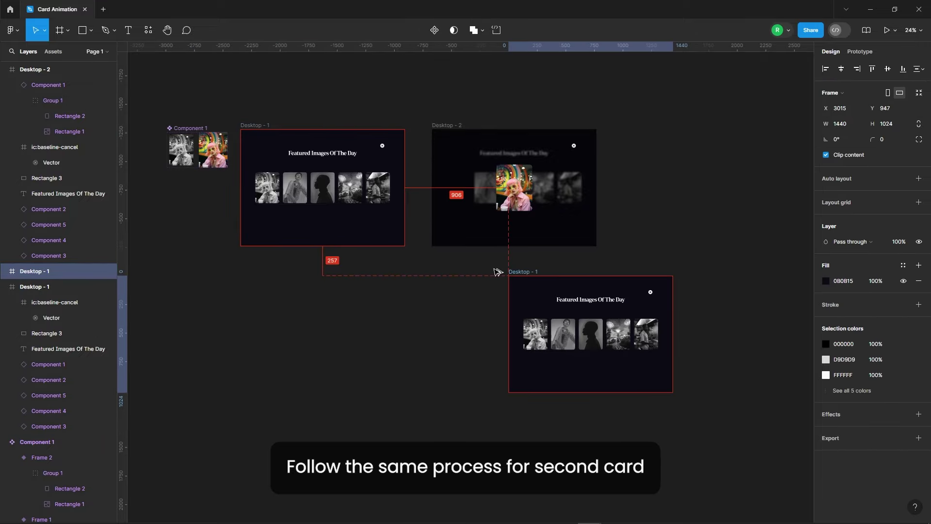
{"action": "left_click", "coordinate": [621, 295]}
{"action": "scroll", "coordinate": [580, 397], "scroll_direction": "up", "scroll_amount": 5}
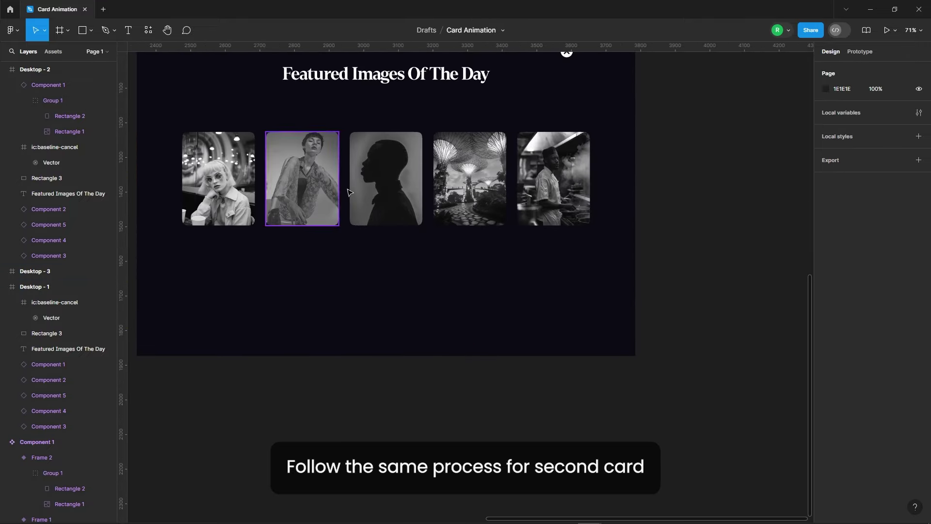
Scale the second card 1.5× to 315×405 and centre it horizontally
{"action": "left_click", "coordinate": [310, 182]}
{"action": "right_click", "coordinate": [303, 154]}
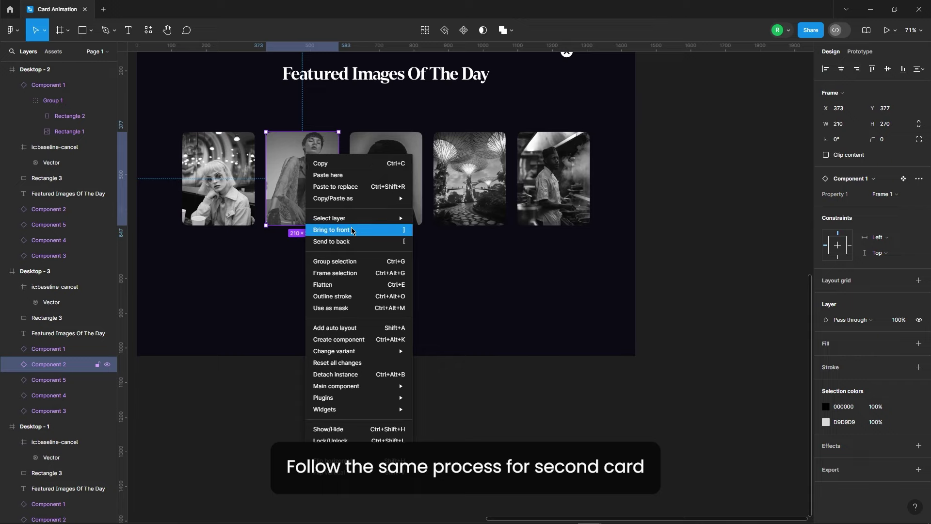
{"action": "key", "text": "Escape"}
{"action": "scroll", "coordinate": [322, 184], "scroll_direction": "up", "scroll_amount": 2}
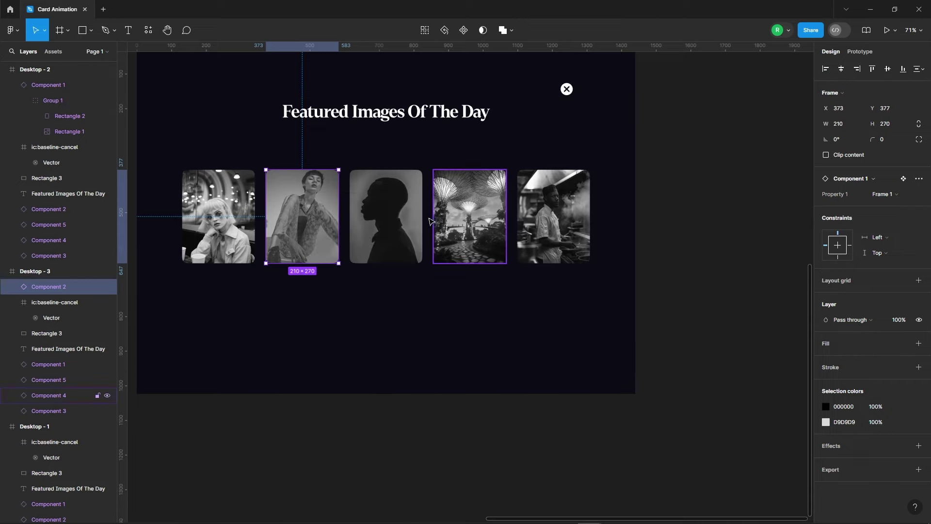
{"action": "key", "text": "k"}
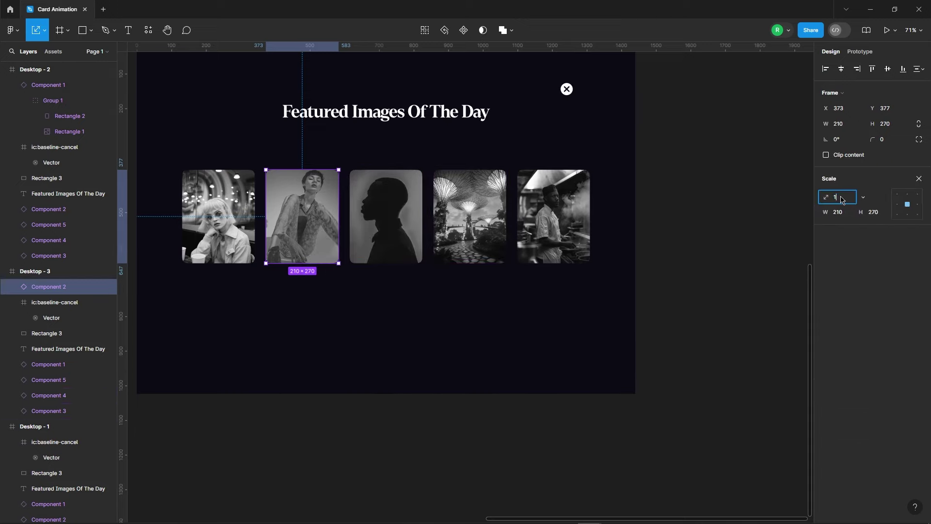
{"action": "key", "text": "Return"}
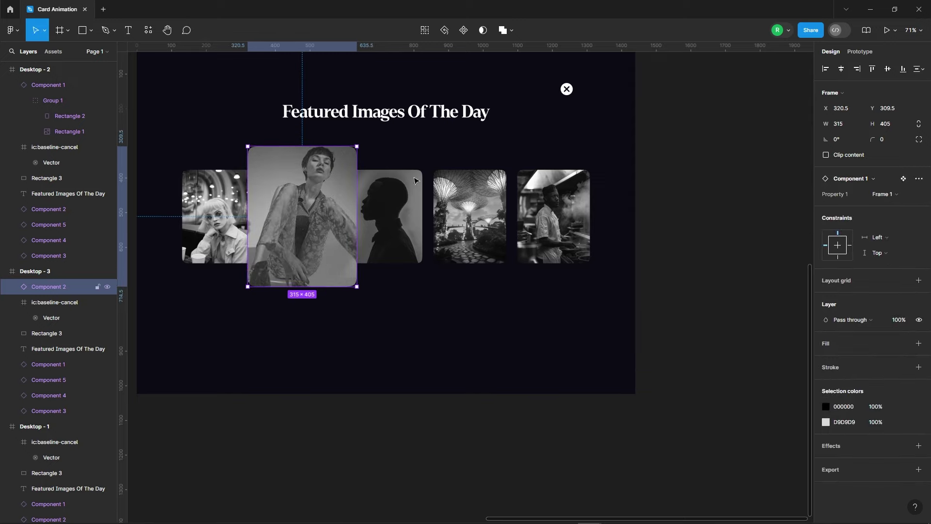
{"action": "left_click", "coordinate": [841, 68]}
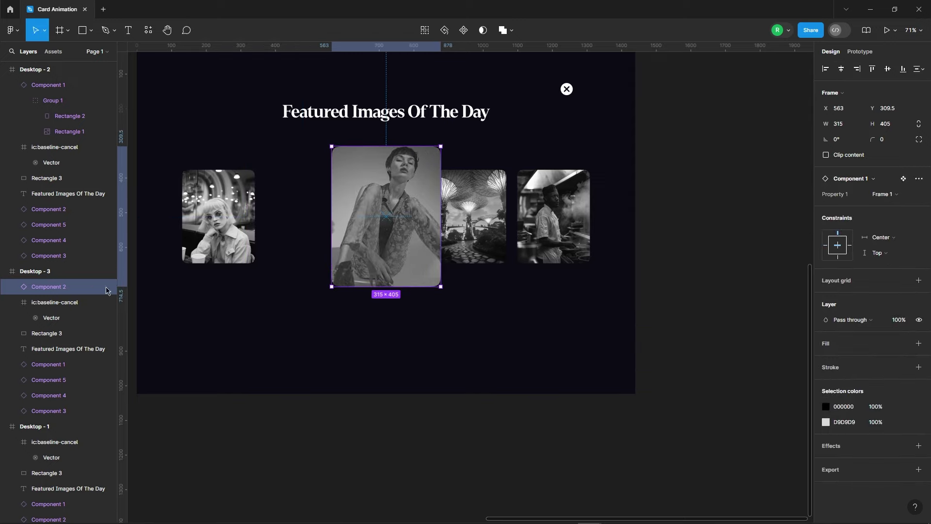
Set the second card's Rectangle 2 opacity to 0% to show its colour photo
{"action": "left_click", "coordinate": [12, 287]}
{"action": "left_click", "coordinate": [23, 303]}
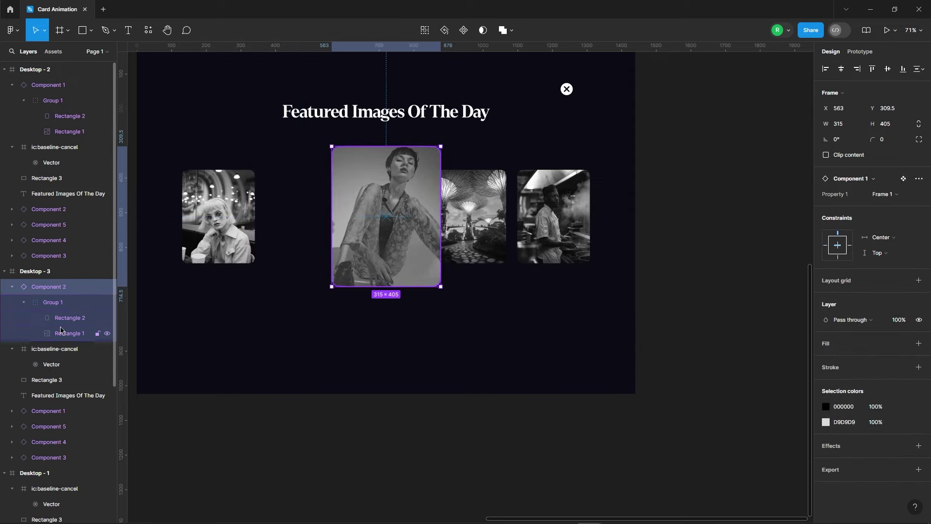
{"action": "left_click", "coordinate": [68, 321]}
{"action": "type", "text": "0"}
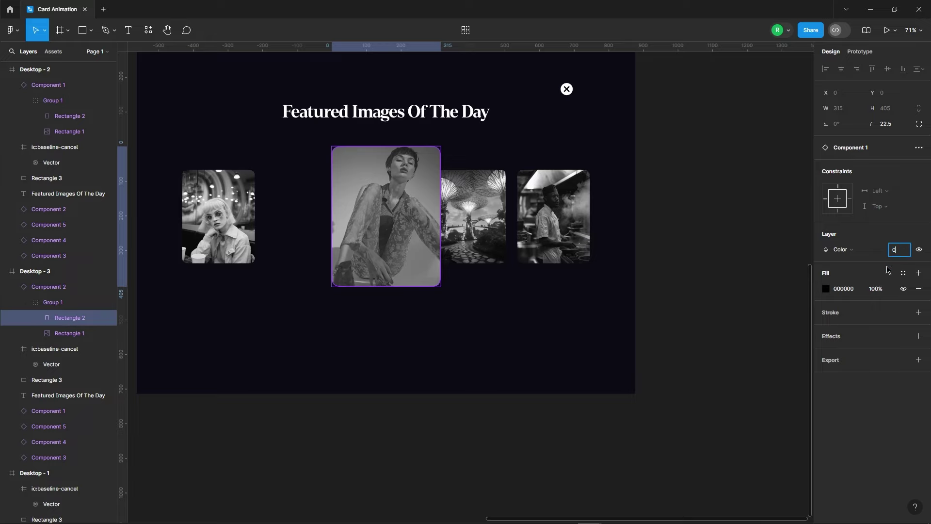
{"action": "key", "text": "Return"}
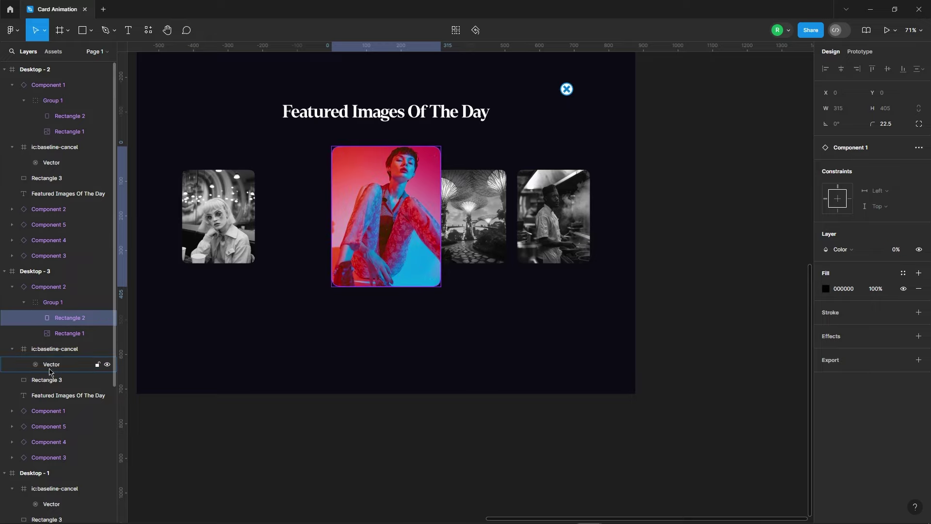
Set the full-frame Rectangle 3 overlay fill to 50%
{"action": "left_click", "coordinate": [87, 379]}
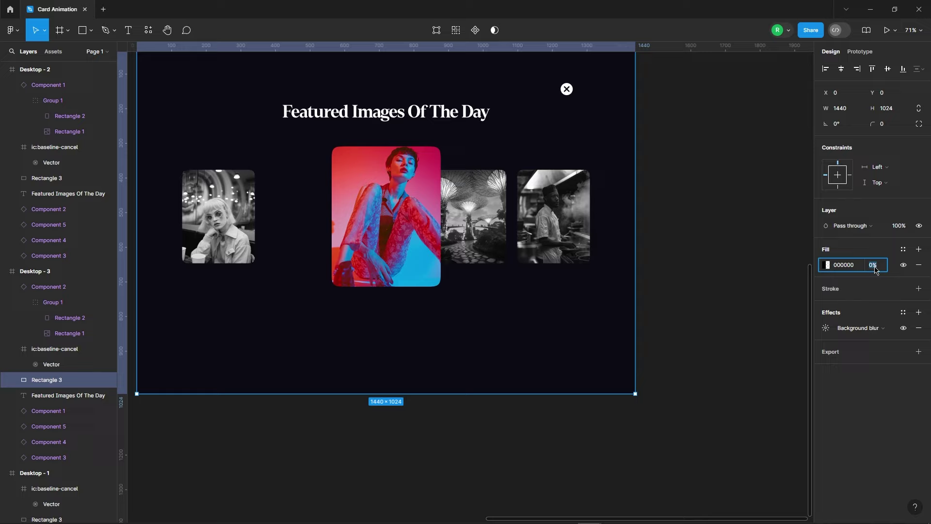
{"action": "type", "text": "50"}
{"action": "key", "text": "Return"}
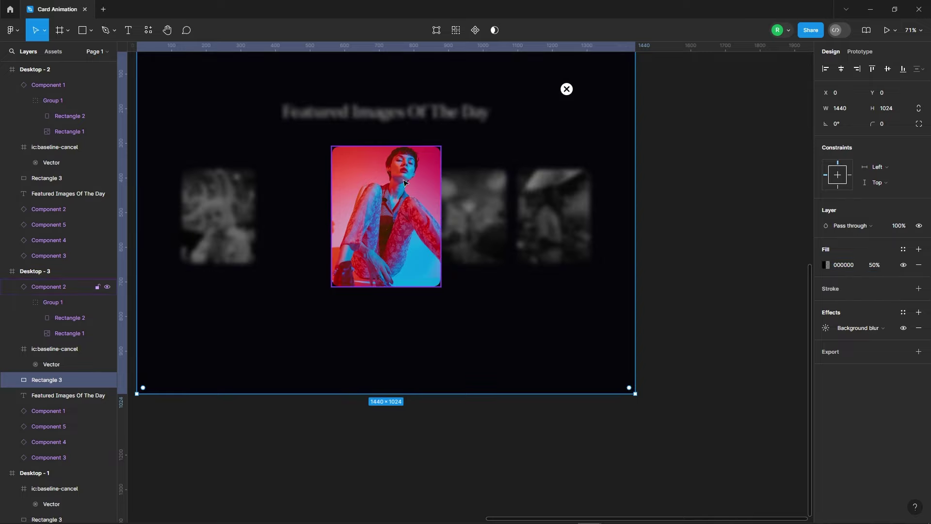
{"action": "scroll", "coordinate": [439, 260], "scroll_direction": "down", "scroll_amount": 2, "text": "ctrl"}
{"action": "left_click", "coordinate": [655, 172]}
Remove the Hover interactions from the enlarged card and all side cards in Desktop - 3
{"action": "left_click", "coordinate": [386, 230]}
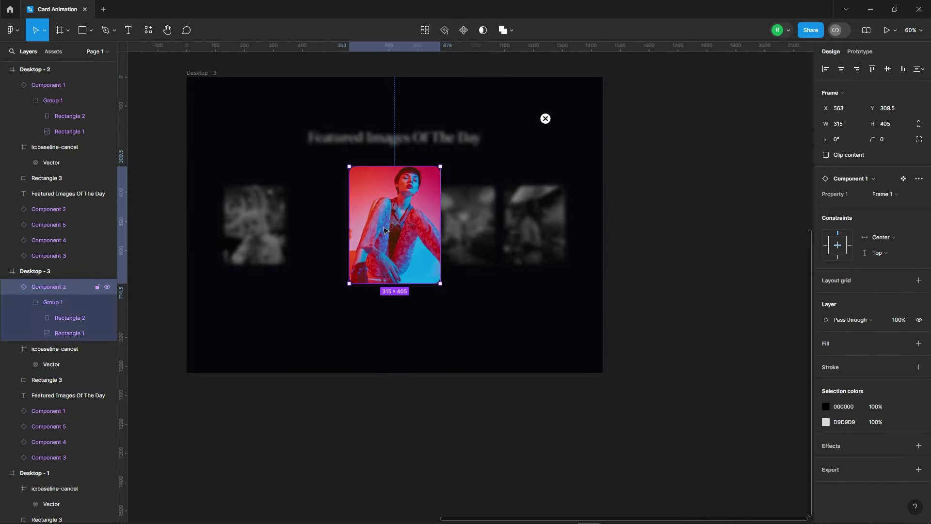
{"action": "left_click", "coordinate": [863, 52]}
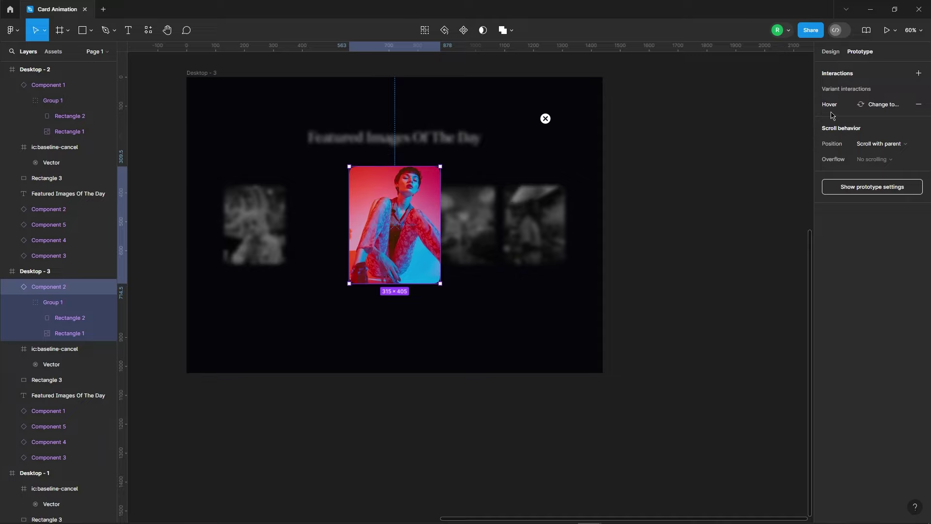
{"action": "left_click", "coordinate": [919, 104]}
{"action": "scroll", "coordinate": [58, 270], "scroll_direction": "down", "scroll_amount": 2}
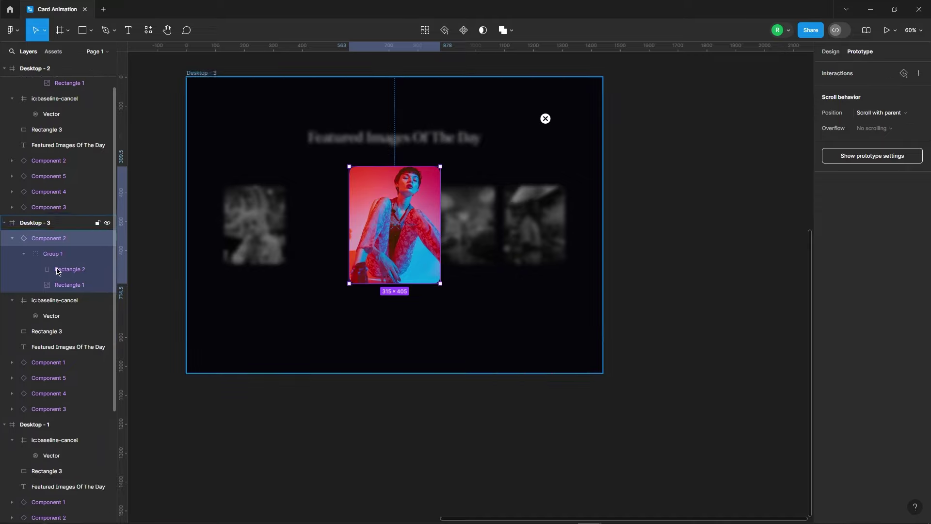
{"action": "scroll", "coordinate": [57, 271], "scroll_direction": "down", "scroll_amount": 4}
{"action": "left_click", "coordinate": [48, 266]}
{"action": "left_click", "coordinate": [57, 312], "text": "shift"}
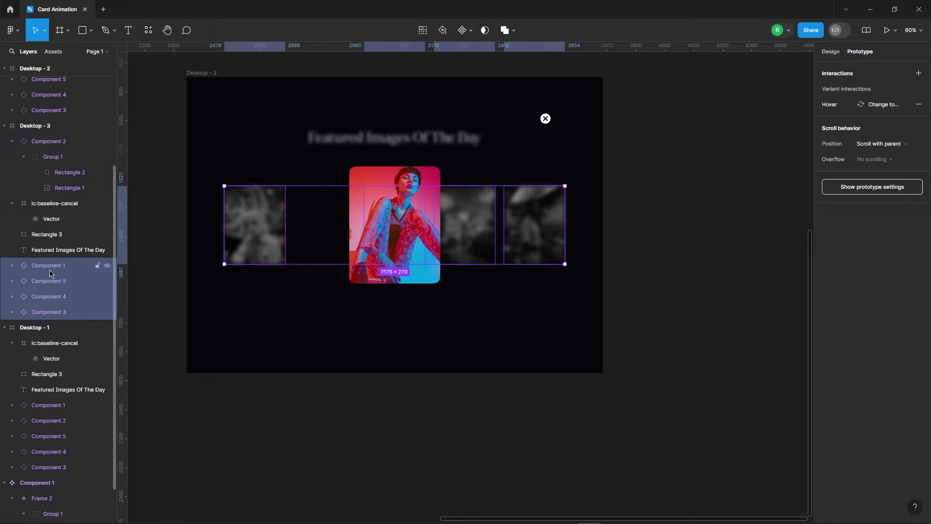
{"action": "left_click", "coordinate": [919, 105]}
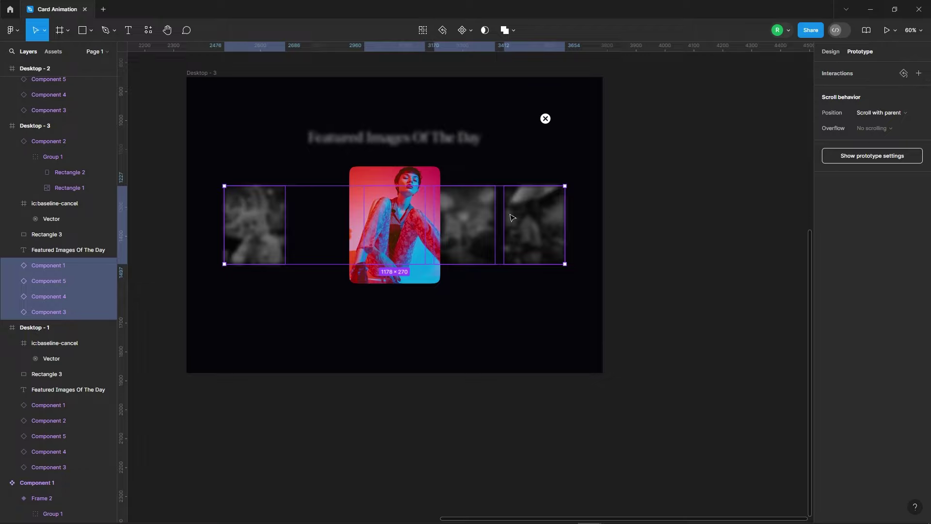
{"action": "left_click", "coordinate": [679, 181]}
{"action": "scroll", "coordinate": [639, 235], "scroll_direction": "down", "scroll_amount": 5}
Duplicate Desktop - 1 below Desktop - 3 as Desktop - 4
{"action": "scroll", "coordinate": [636, 249], "scroll_direction": "down", "scroll_amount": 3}
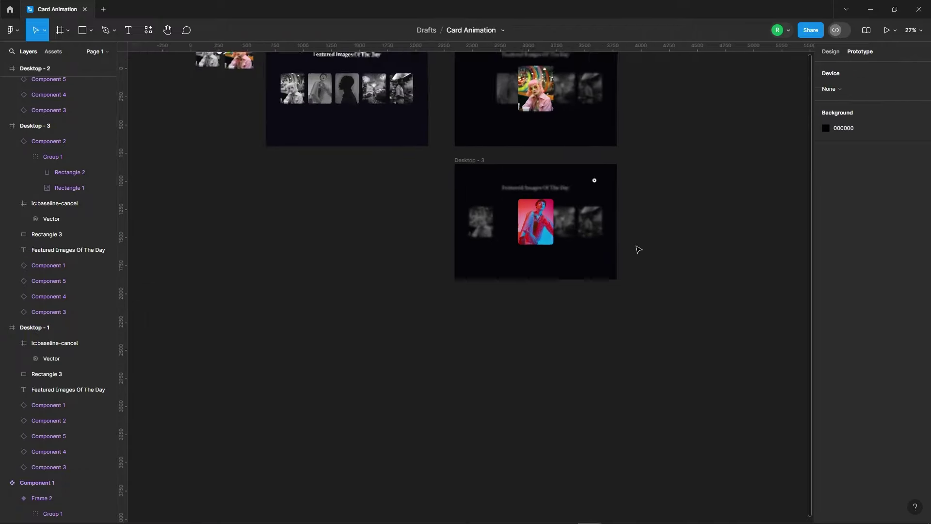
{"action": "left_click_drag", "start_coordinate": [342, 80], "coordinate": [502, 306]}
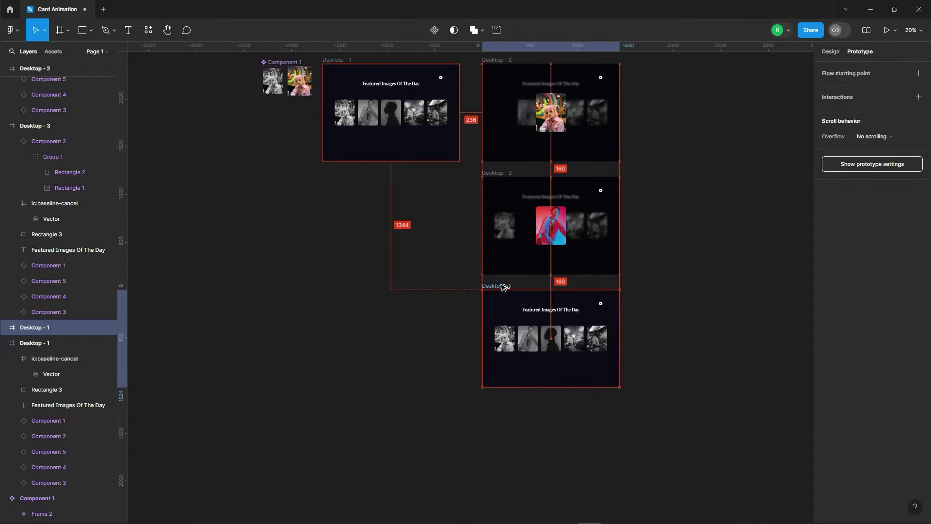
{"action": "scroll", "coordinate": [651, 374], "scroll_direction": "up", "scroll_amount": 5}
Scale the silhouette card 1.5× to 315×405 and bring it to the front
{"action": "left_click", "coordinate": [350, 270]}
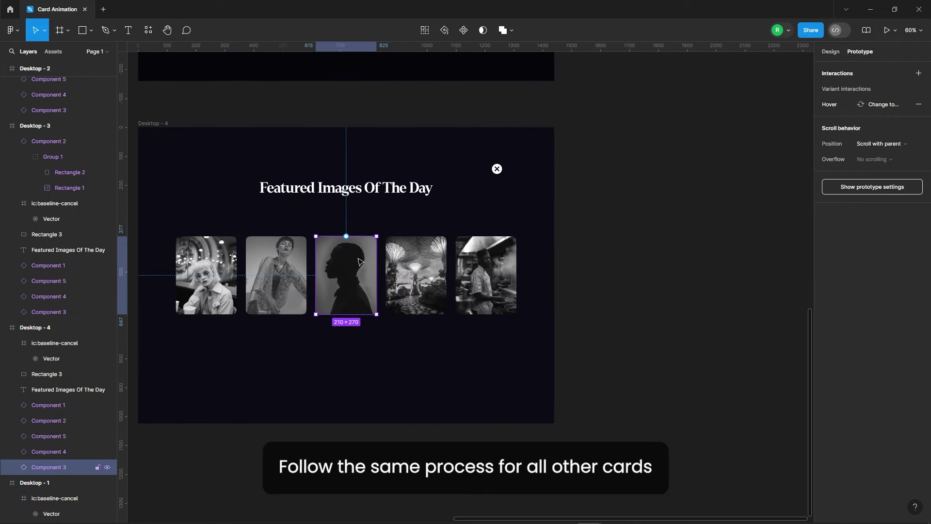
{"action": "left_click", "coordinate": [830, 51]}
{"action": "type", "text": "k"}
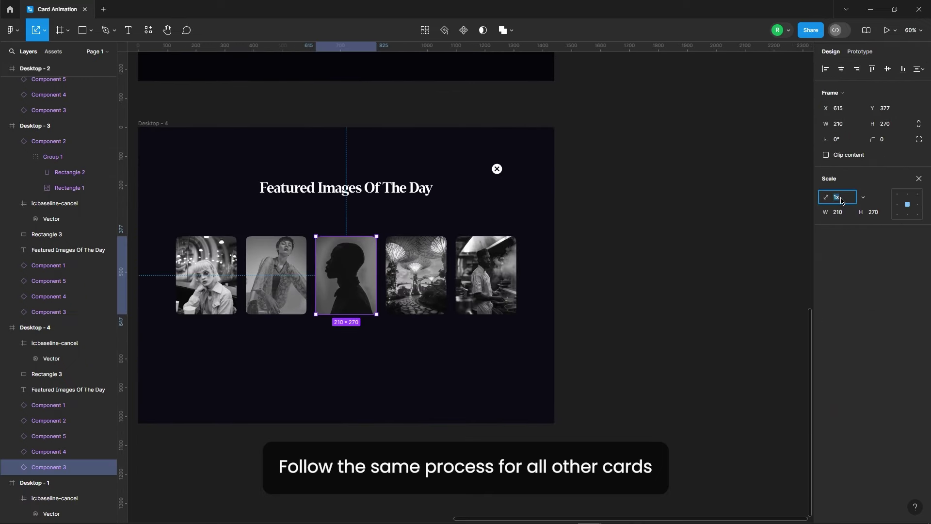
{"action": "type", "text": ".5"}
{"action": "key", "text": "Return"}
{"action": "right_click", "coordinate": [350, 237]}
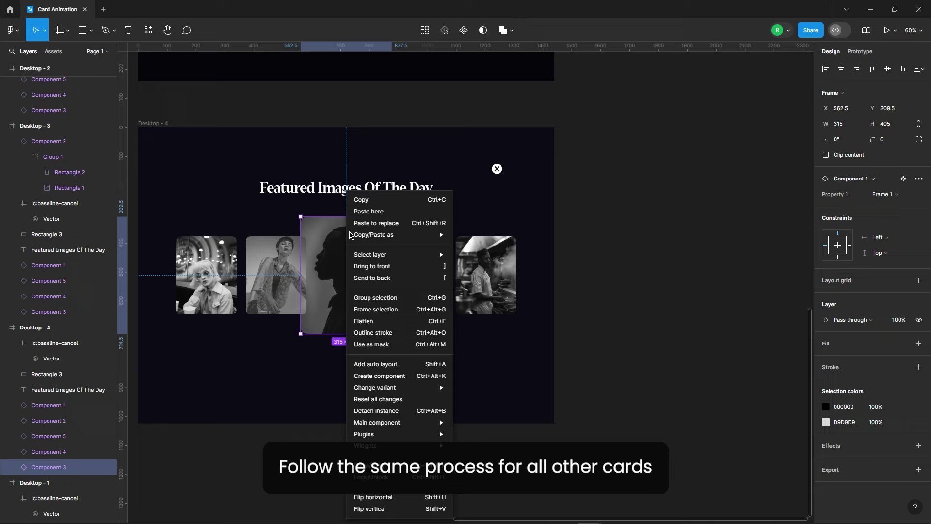
{"action": "left_click", "coordinate": [372, 268]}
Give the overlay rectangle 50% fill and set the card's Rectangle 2 opacity to 0
{"action": "left_click", "coordinate": [455, 346]}
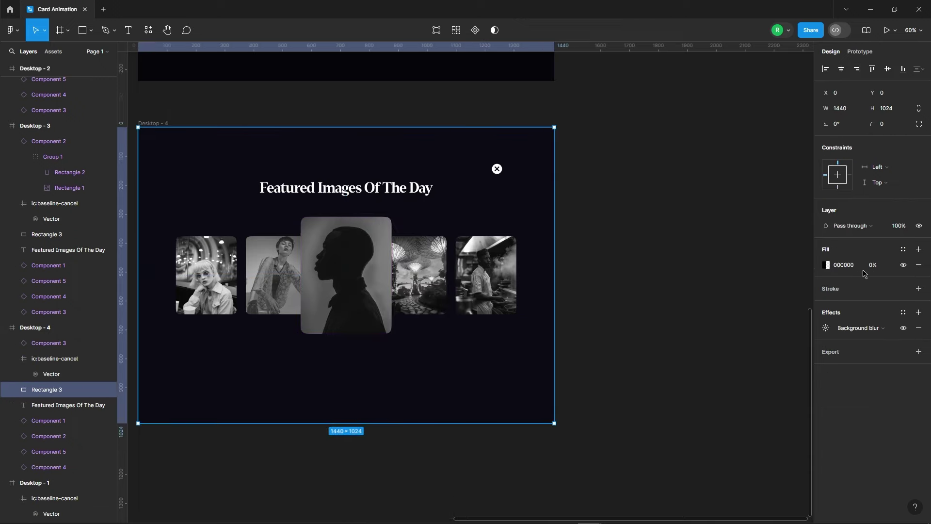
{"action": "type", "text": "0"}
{"action": "key", "text": "Return"}
{"action": "left_click", "coordinate": [607, 203]}
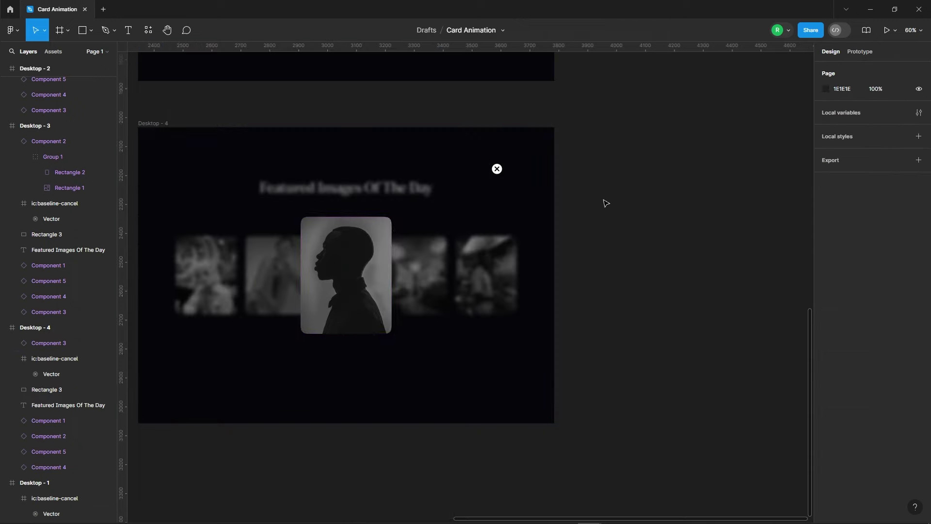
{"action": "left_click", "coordinate": [343, 268]}
{"action": "double_click", "coordinate": [344, 268]}
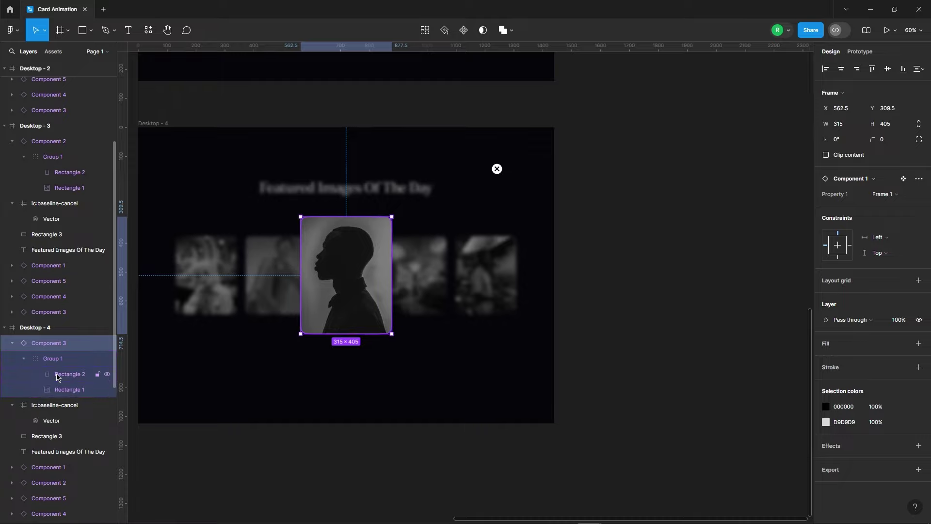
{"action": "type", "text": "0"}
{"action": "key", "text": "Return"}
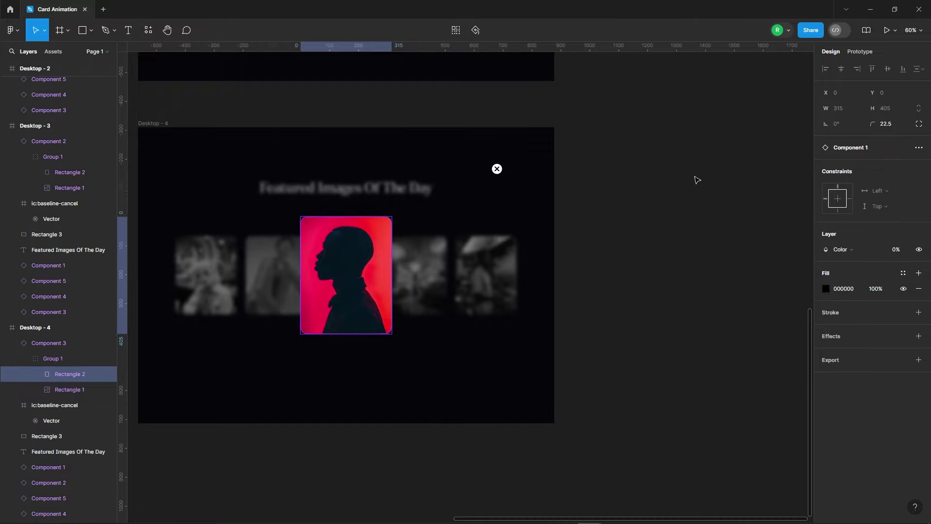
Delete the centre card's Hover interaction, then check the side cards' prototype settings
{"action": "left_click", "coordinate": [347, 269]}
{"action": "left_click", "coordinate": [860, 51]}
{"action": "left_click", "coordinate": [919, 107]}
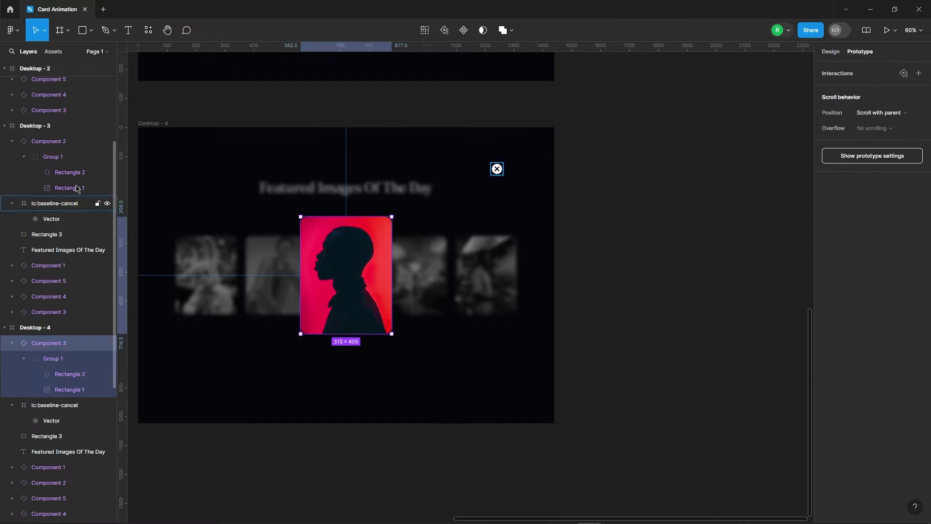
{"action": "scroll", "coordinate": [63, 218], "scroll_direction": "down", "scroll_amount": 5}
{"action": "left_click", "coordinate": [49, 220]}
{"action": "left_click", "coordinate": [49, 266], "text": "shift"}
{"action": "left_click", "coordinate": [919, 104]}
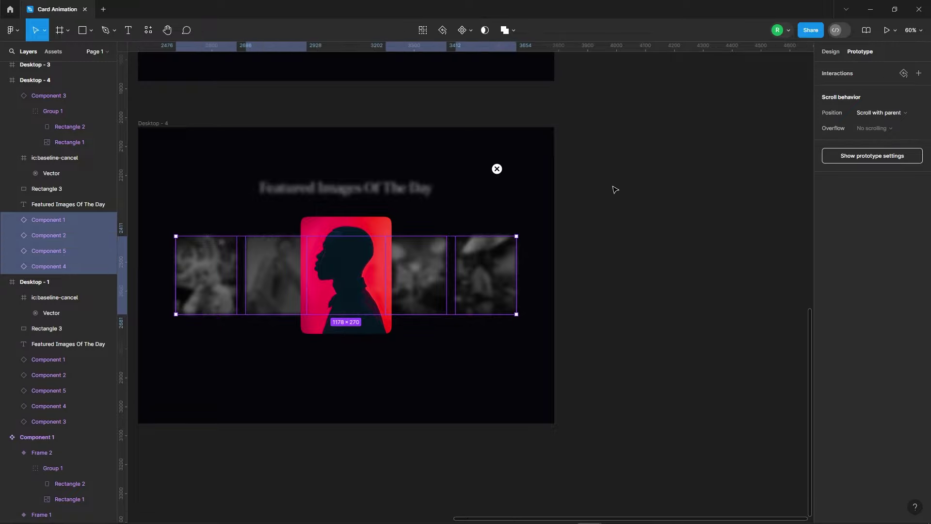
{"action": "left_click", "coordinate": [615, 190]}
{"action": "scroll", "coordinate": [595, 172], "scroll_direction": "down", "scroll_amount": 5}
{"action": "scroll", "coordinate": [416, 181], "scroll_direction": "down", "scroll_amount": 5}
Duplicate Desktop - 1 as a new Desktop - 5 frame
{"action": "scroll", "coordinate": [441, 182], "scroll_direction": "up", "scroll_amount": 4}
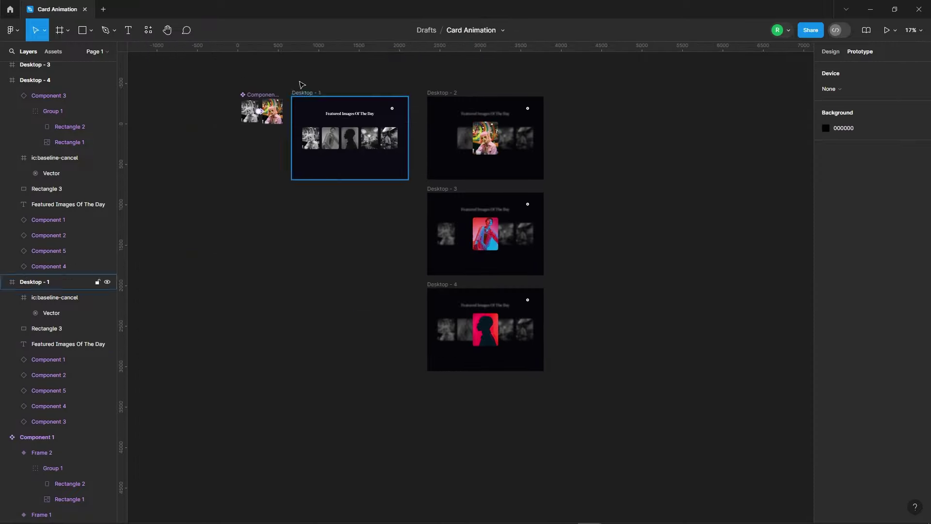
{"action": "left_click", "coordinate": [304, 89]}
{"action": "scroll", "coordinate": [319, 88], "scroll_direction": "down", "scroll_amount": 3}
{"action": "left_click_drag", "start_coordinate": [318, 88], "coordinate": [399, 267]}
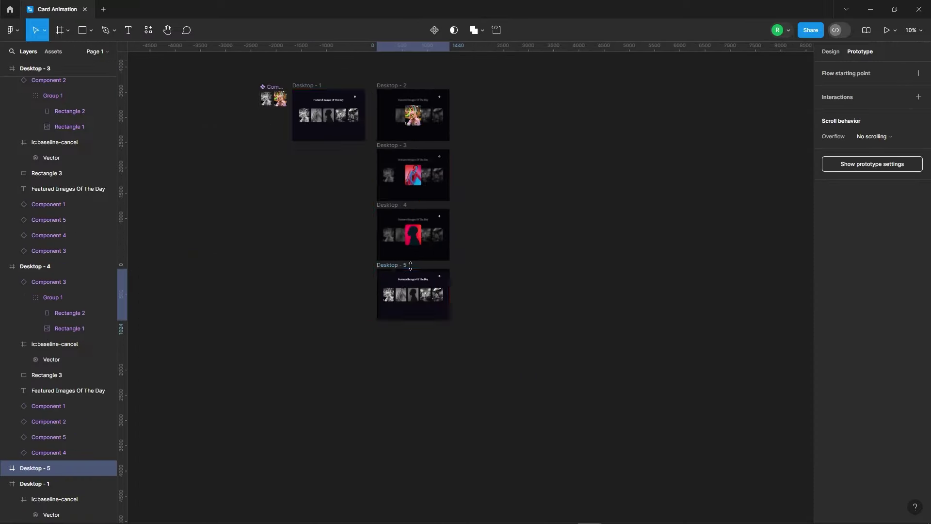
{"action": "scroll", "coordinate": [410, 267], "scroll_direction": "up", "scroll_amount": 5}
{"action": "scroll", "coordinate": [417, 286], "scroll_direction": "up", "scroll_amount": 3}
Bring the gardens card to front, scale it 1.5×, and centre it in the frame
{"action": "left_click", "coordinate": [481, 247]}
{"action": "left_click", "coordinate": [835, 51]}
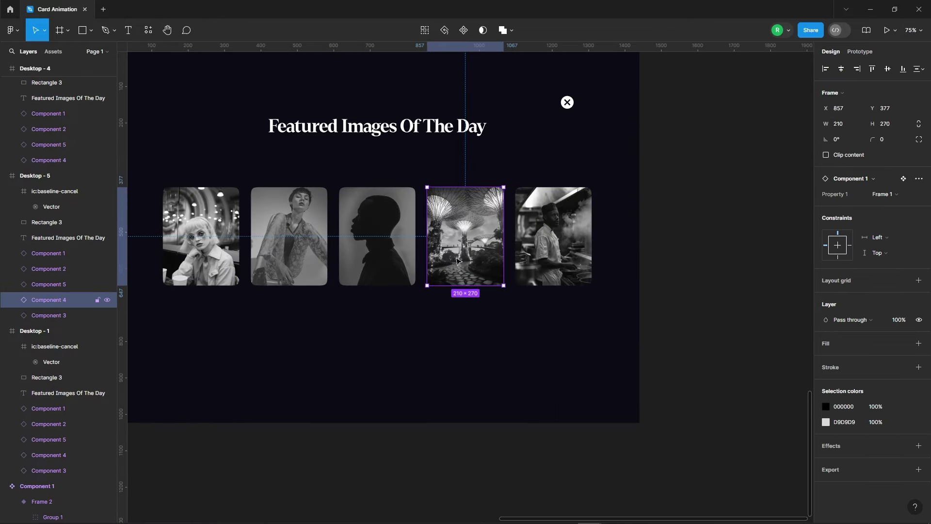
{"action": "right_click", "coordinate": [489, 242]}
{"action": "left_click", "coordinate": [490, 275]}
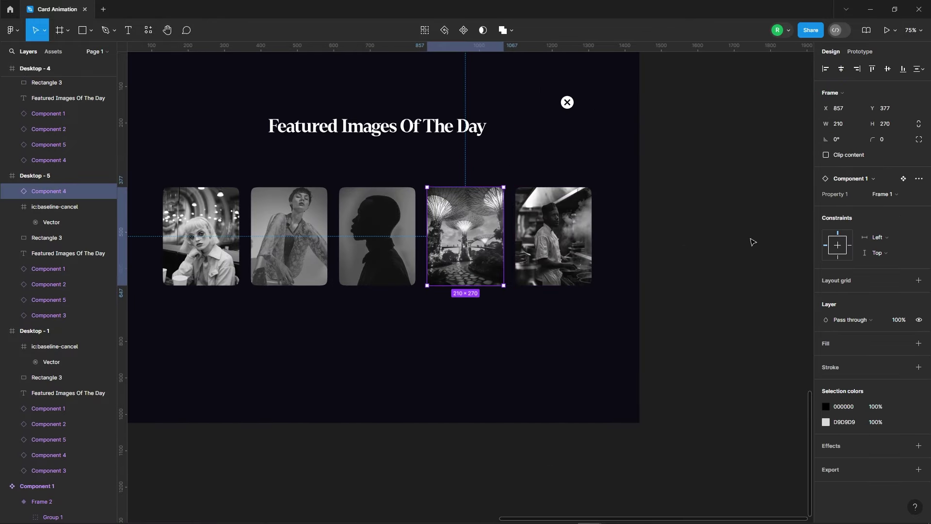
{"action": "key", "text": "k"}
{"action": "key", "text": "Return"}
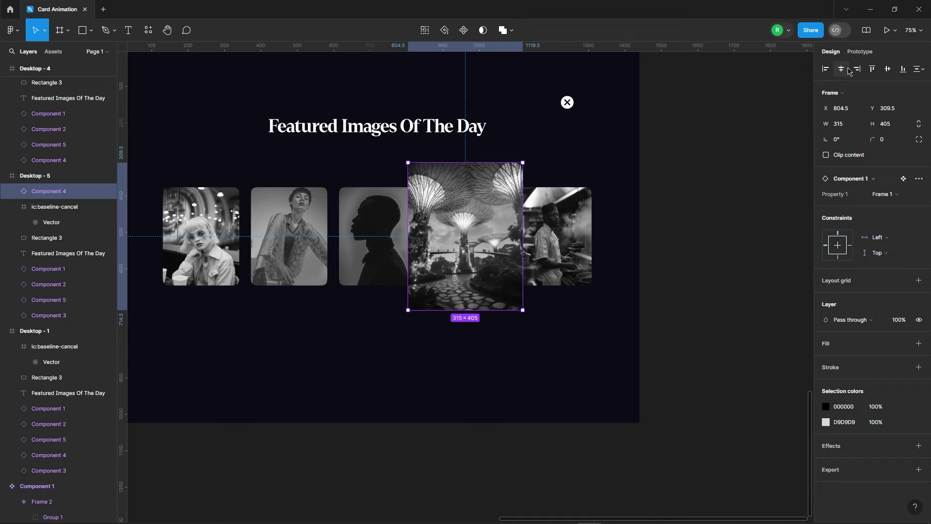
{"action": "left_click_drag", "start_coordinate": [412, 209], "coordinate": [306, 206]}
Set the full-frame overlay rectangle's fill to 50%
{"action": "left_click", "coordinate": [46, 238]}
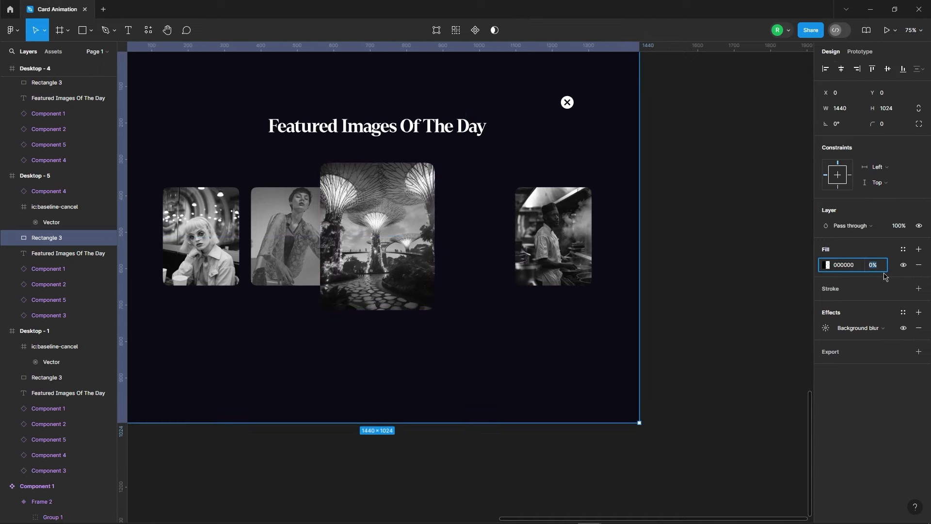
{"action": "type", "text": "50"}
{"action": "key", "text": "Return"}
{"action": "left_click", "coordinate": [679, 199]}
Set the gardens card's Rectangle 2 opacity to 0 so it shows in colour
{"action": "left_click", "coordinate": [377, 236]}
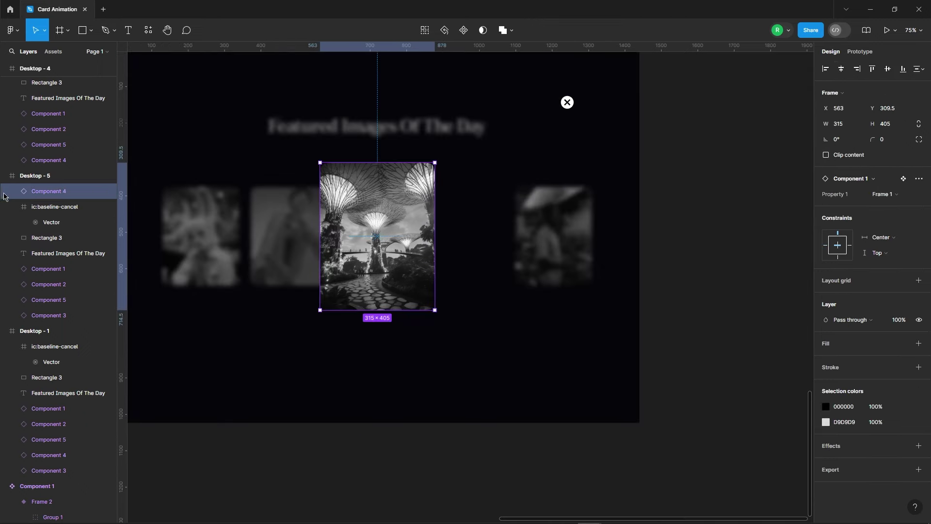
{"action": "left_click", "coordinate": [12, 191]}
{"action": "left_click", "coordinate": [24, 206]}
{"action": "left_click", "coordinate": [69, 222]}
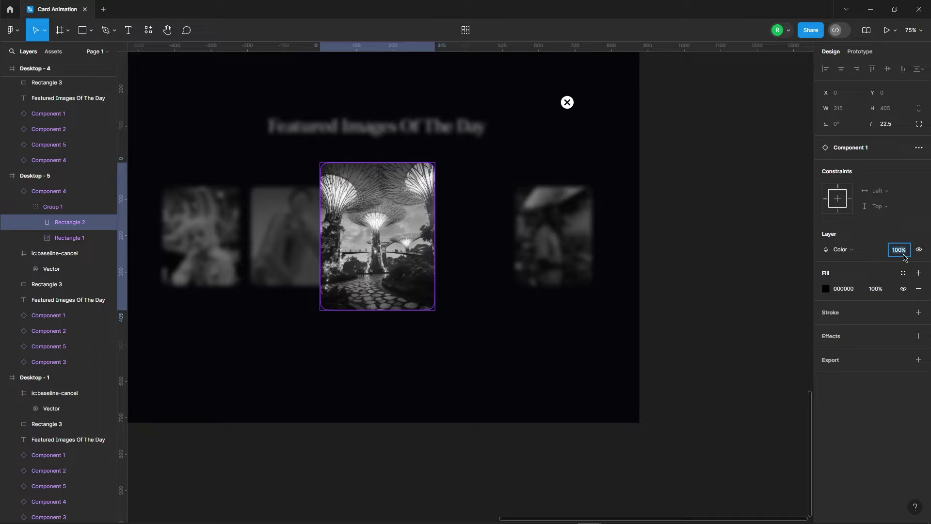
{"action": "type", "text": "0"}
{"action": "key", "text": "Return"}
{"action": "left_click", "coordinate": [730, 229]}
{"action": "scroll", "coordinate": [626, 214], "scroll_direction": "down", "scroll_amount": 10}
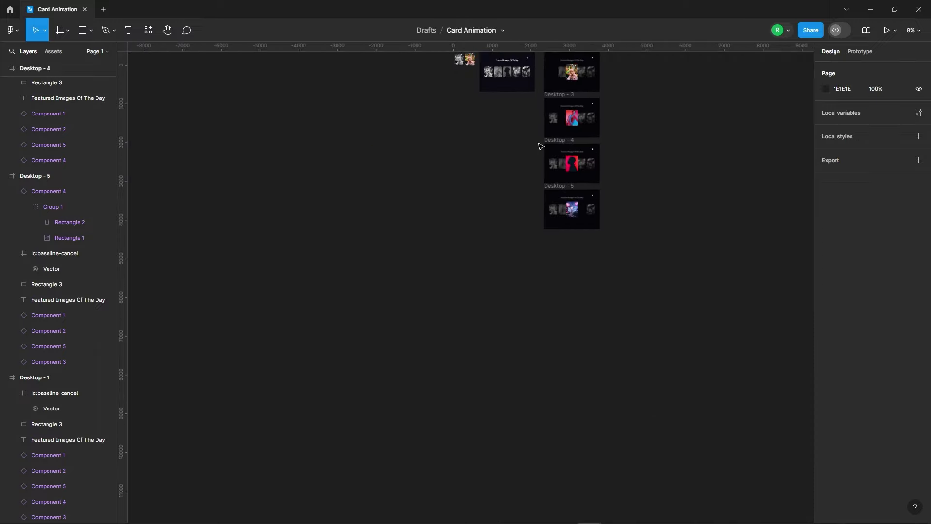
{"action": "scroll", "coordinate": [541, 146], "scroll_direction": "up", "scroll_amount": 1}
Duplicate Desktop - 1 below Desktop - 5 as Desktop - 6
{"action": "left_click", "coordinate": [492, 66]}
{"action": "left_click_drag", "start_coordinate": [493, 65], "coordinate": [558, 256]}
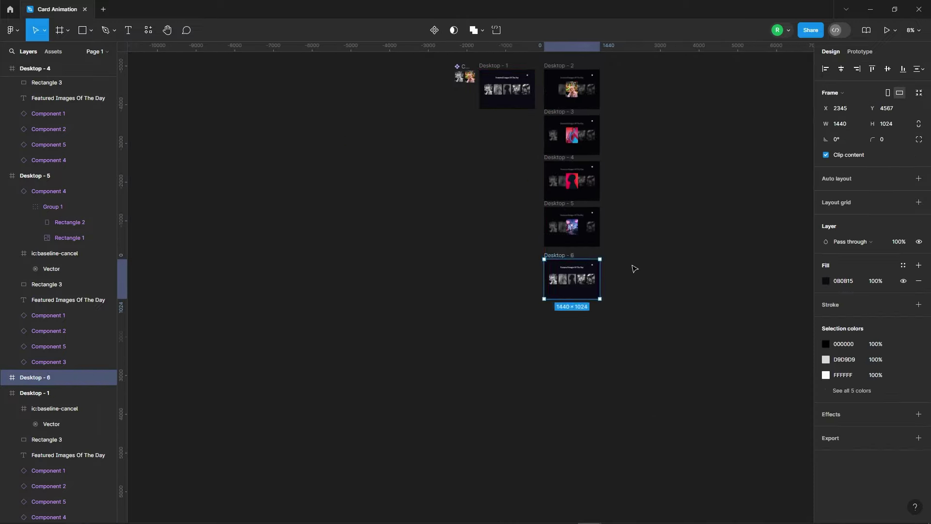
{"action": "key", "text": "shift+2"}
Scale the chef card 1.5×, centre it horizontally, and bring it to the front
{"action": "scroll", "coordinate": [574, 285], "scroll_direction": "up", "scroll_amount": 3}
{"action": "left_click", "coordinate": [577, 203]}
{"action": "type", "text": "k"}
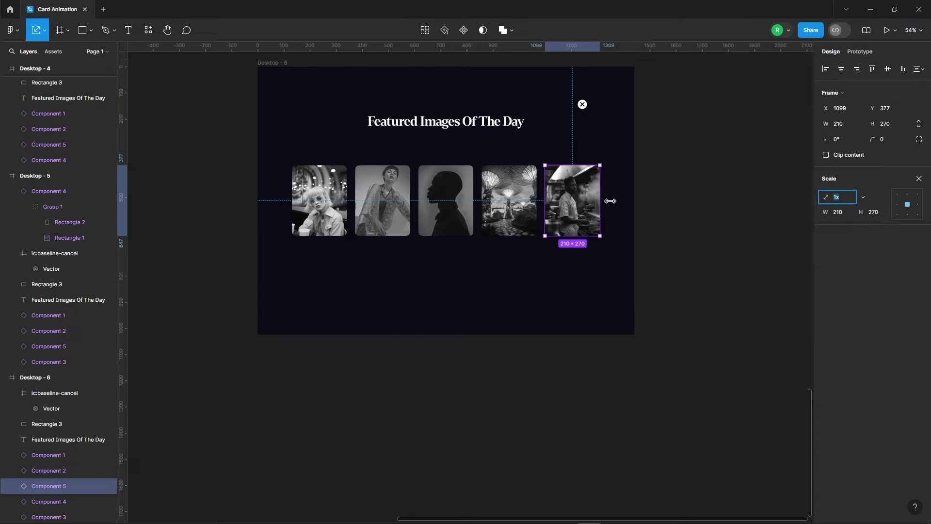
{"action": "type", "text": ".5"}
{"action": "key", "text": "Return"}
{"action": "left_click", "coordinate": [842, 70]}
{"action": "scroll", "coordinate": [529, 68], "scroll_direction": "up", "scroll_amount": 3}
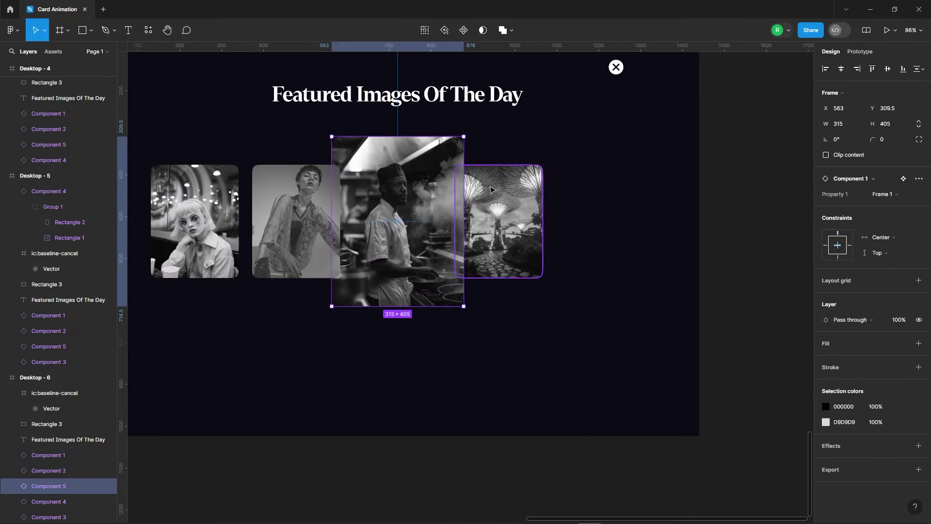
{"action": "right_click", "coordinate": [404, 190]}
{"action": "left_click", "coordinate": [427, 269]}
Give the overlay 50% fill and set the chef card's Rectangle 2 opacity to 0
{"action": "scroll", "coordinate": [70, 252], "scroll_direction": "down", "scroll_amount": 3}
{"action": "left_click", "coordinate": [46, 294]}
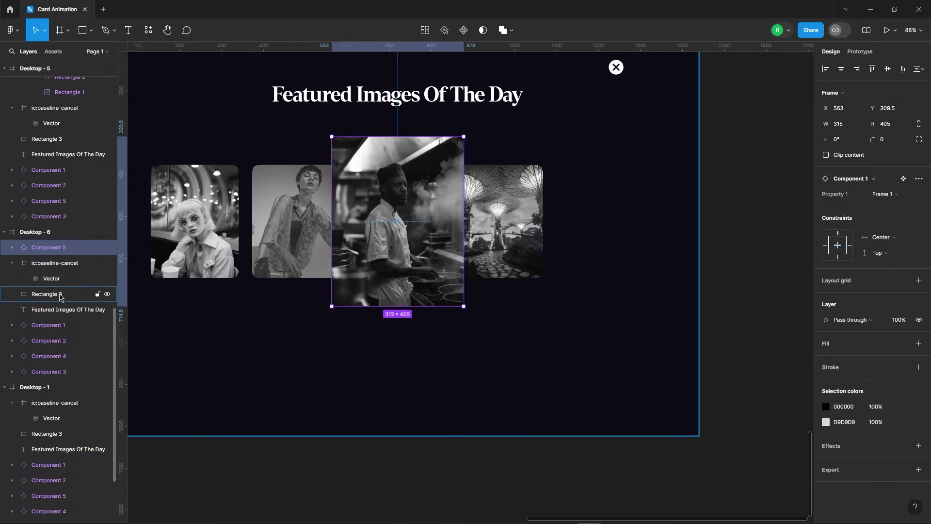
{"action": "key", "text": "Return"}
{"action": "left_click", "coordinate": [49, 247]}
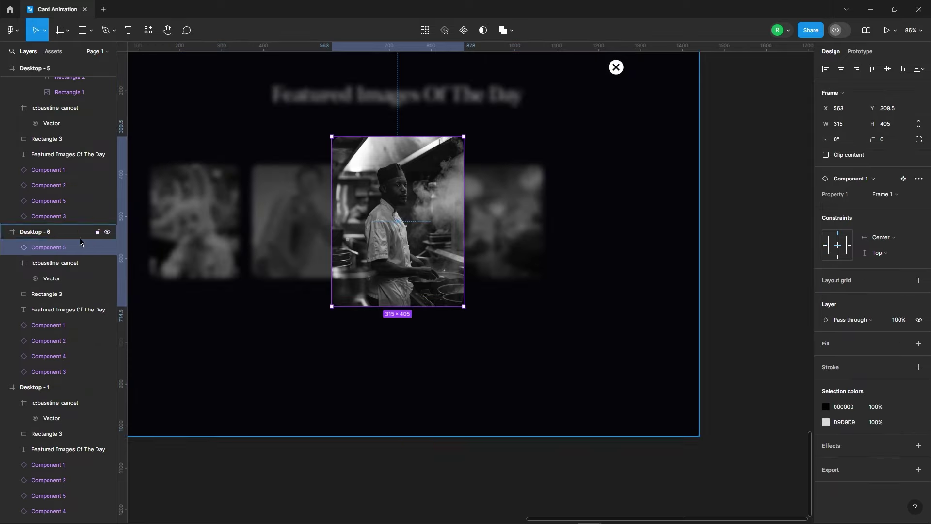
{"action": "left_click", "coordinate": [12, 247]}
{"action": "left_click", "coordinate": [70, 278]}
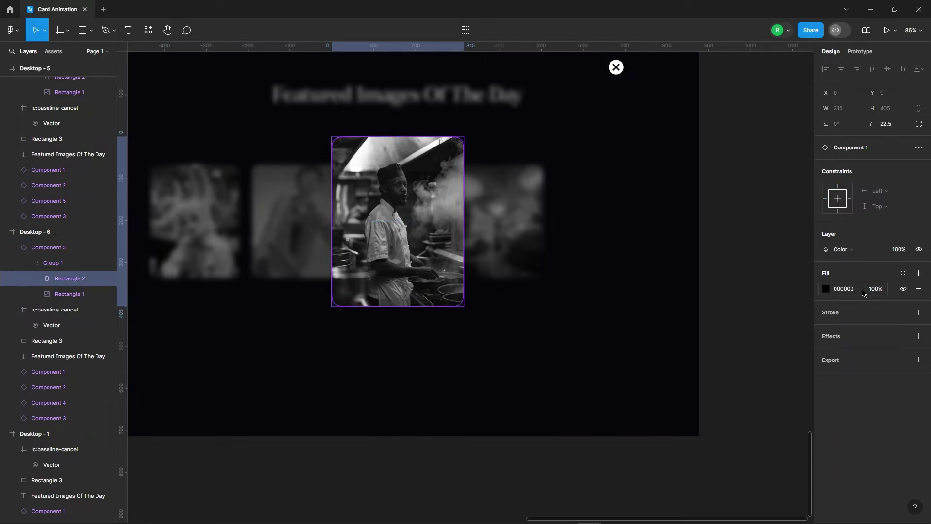
{"action": "type", "text": "0"}
{"action": "key", "text": "Return"}
Review the chef card and side cards in the Prototype tab
{"action": "scroll", "coordinate": [616, 220], "scroll_direction": "down", "scroll_amount": 5}
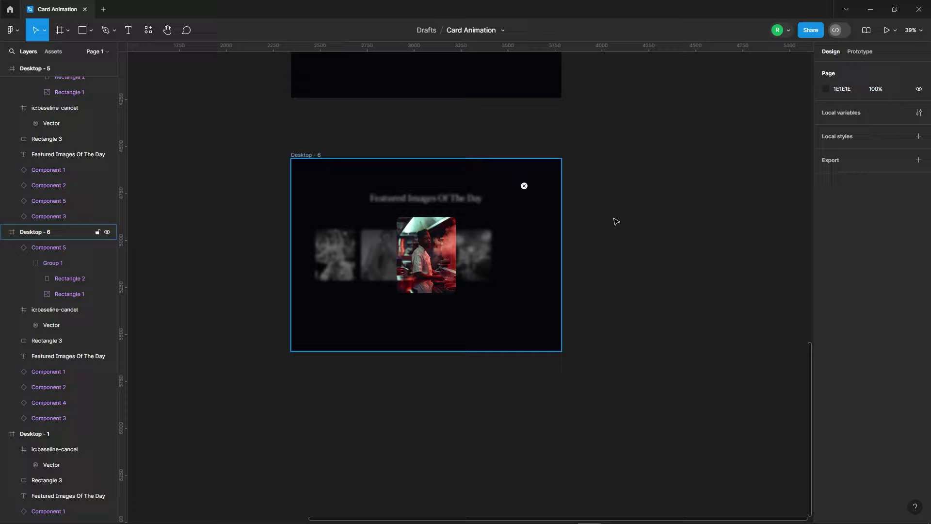
{"action": "left_click", "coordinate": [859, 52]}
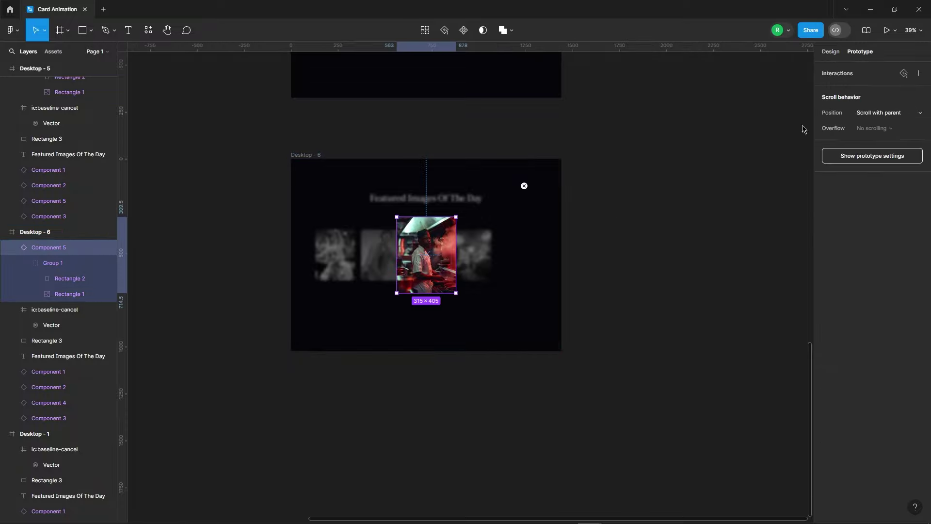
{"action": "left_click", "coordinate": [48, 372]}
{"action": "left_click", "coordinate": [59, 415], "text": "shift"}
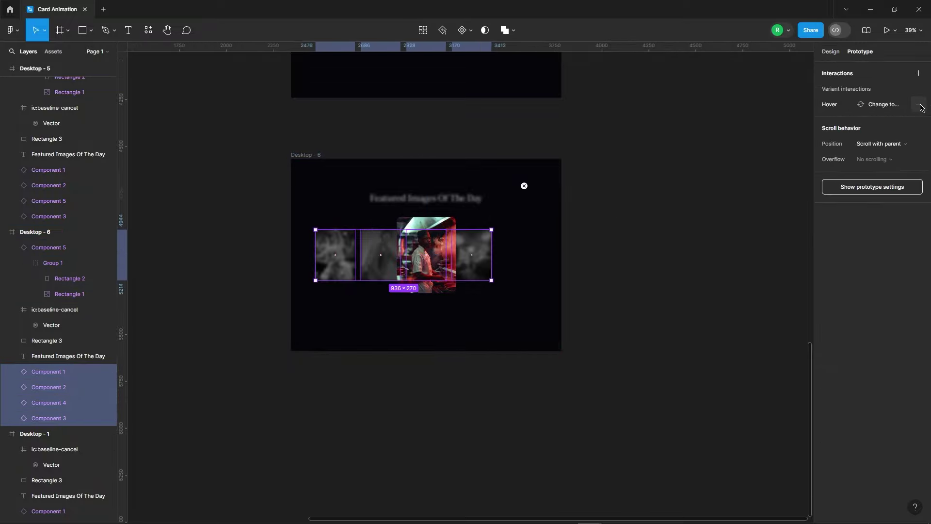
{"action": "left_click", "coordinate": [682, 166]}
{"action": "scroll", "coordinate": [480, 298], "scroll_direction": "down", "scroll_amount": 5}
{"action": "scroll", "coordinate": [481, 298], "scroll_direction": "down", "scroll_amount": 3}
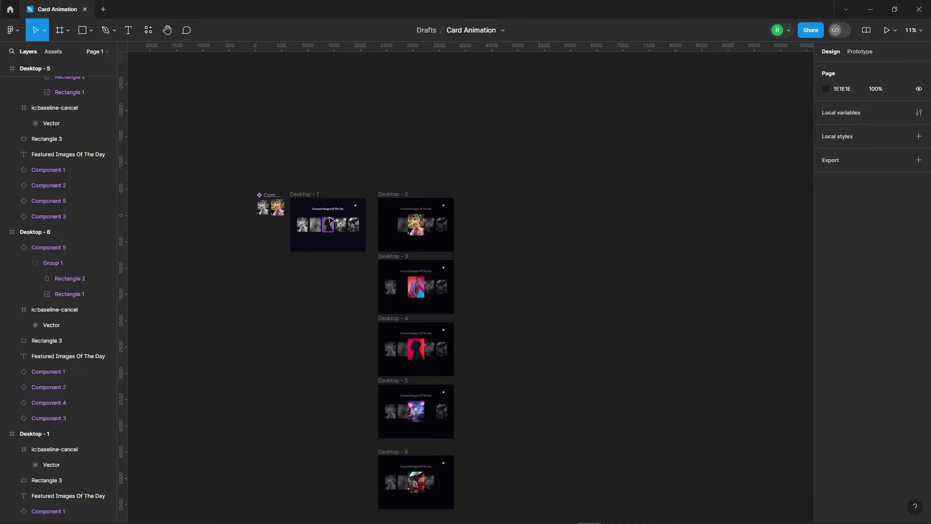
{"action": "scroll", "coordinate": [330, 220], "scroll_direction": "up", "scroll_amount": 9}
Link the first Desktop - 1 card to Desktop - 2 with Smart animate
{"action": "left_click", "coordinate": [249, 246]}
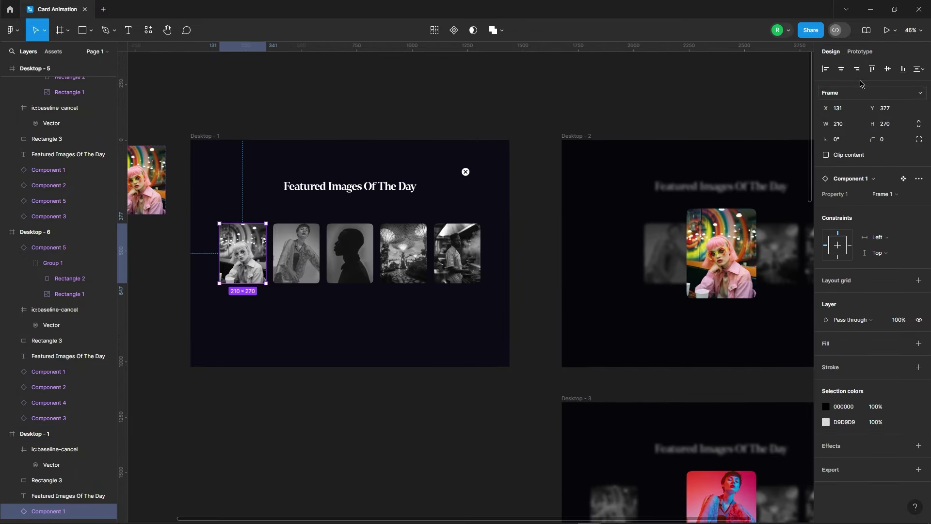
{"action": "left_click", "coordinate": [860, 51]}
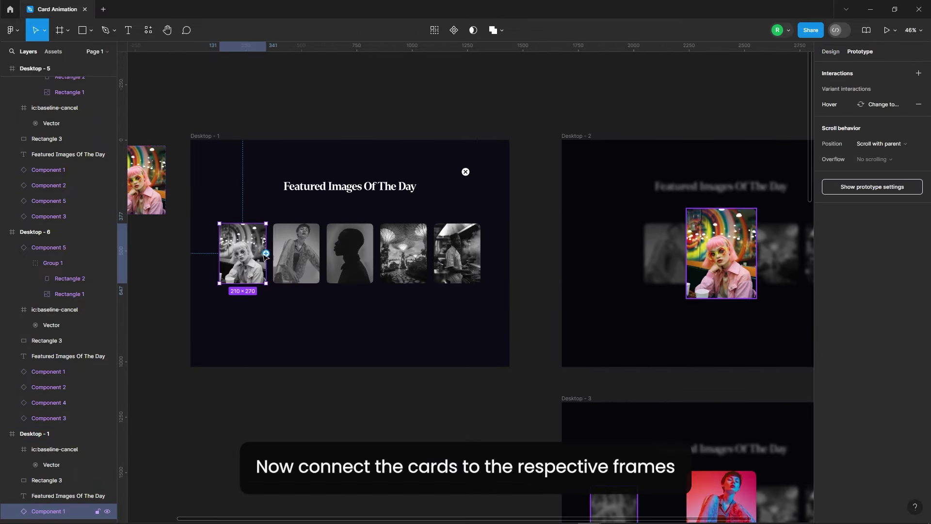
{"action": "left_click_drag", "start_coordinate": [266, 253], "coordinate": [593, 225]}
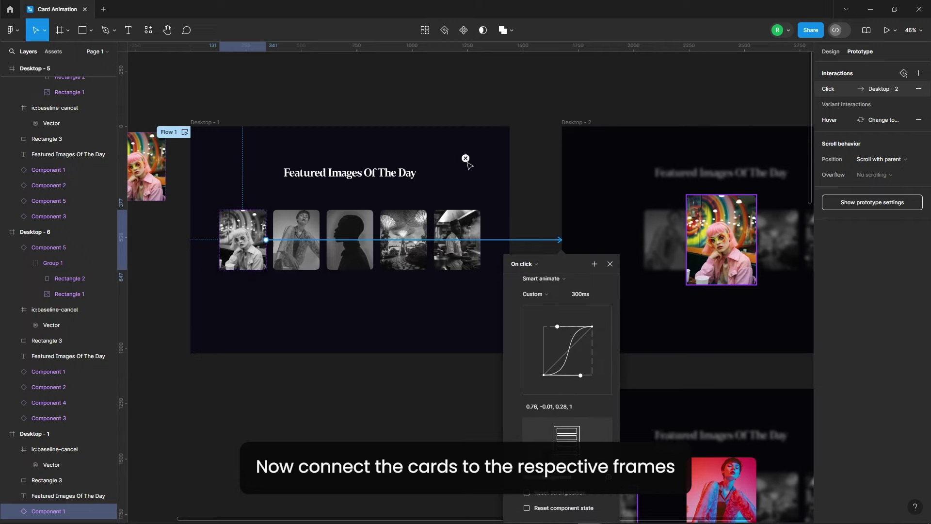
{"action": "scroll", "coordinate": [542, 147], "scroll_direction": "down", "scroll_amount": 5}
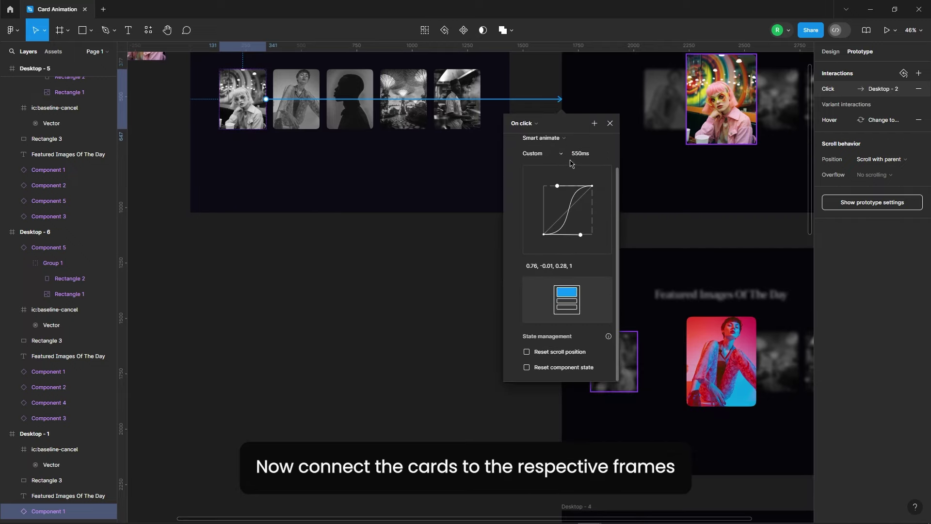
{"action": "scroll", "coordinate": [570, 163], "scroll_direction": "up", "scroll_amount": 2}
{"action": "left_click", "coordinate": [610, 124]}
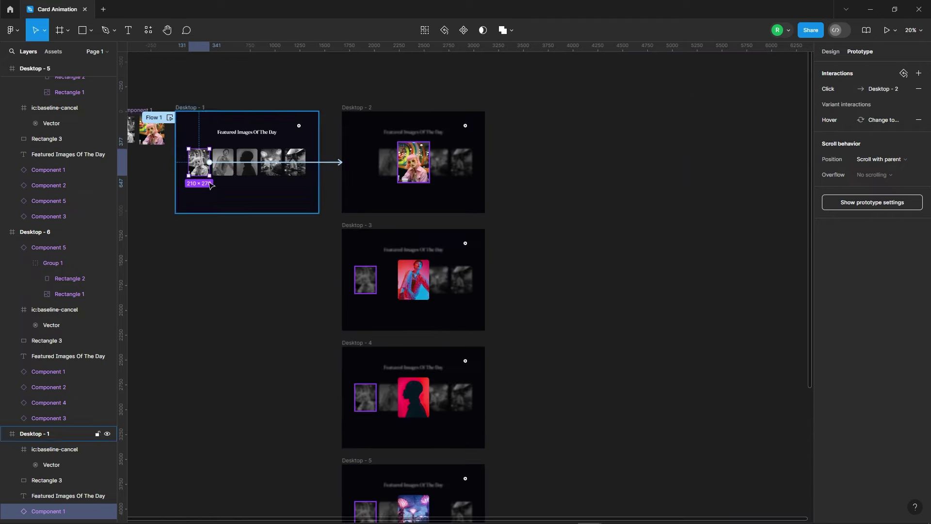
{"action": "scroll", "coordinate": [167, 223], "scroll_direction": "down", "scroll_amount": 5}
Link the second, third and fourth cards to Desktop - 3, Desktop - 4 and Desktop - 5
{"action": "left_click", "coordinate": [232, 169]}
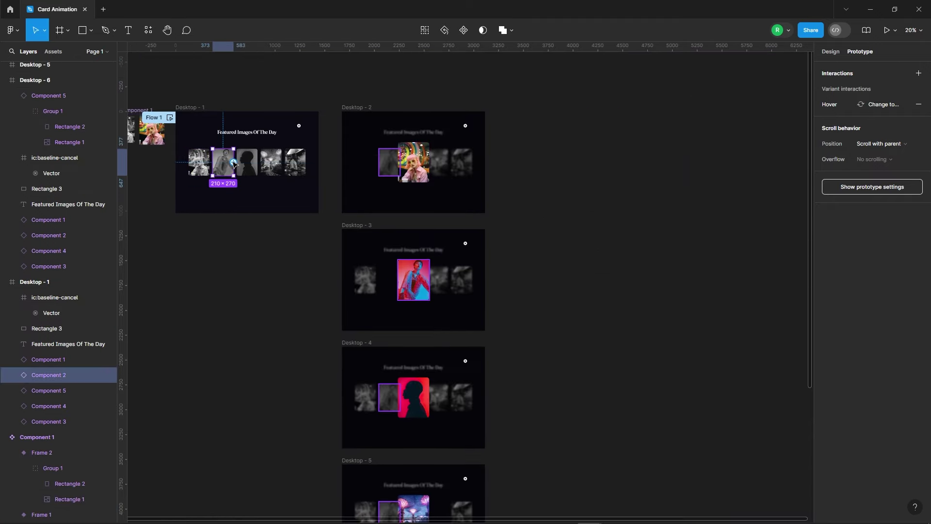
{"action": "left_click_drag", "start_coordinate": [234, 163], "coordinate": [413, 257]}
{"action": "scroll", "coordinate": [275, 154], "scroll_direction": "down", "scroll_amount": 2}
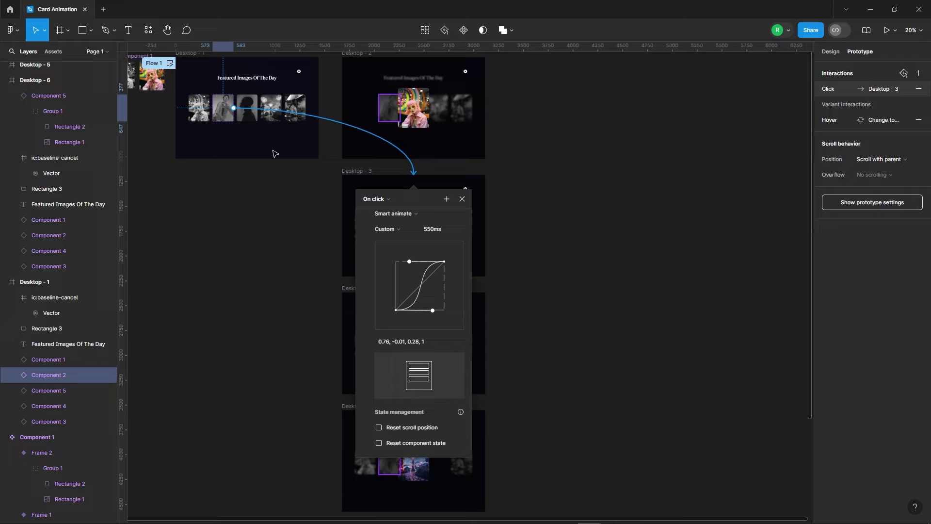
{"action": "left_click", "coordinate": [254, 119]}
{"action": "left_click_drag", "start_coordinate": [257, 108], "coordinate": [405, 341]}
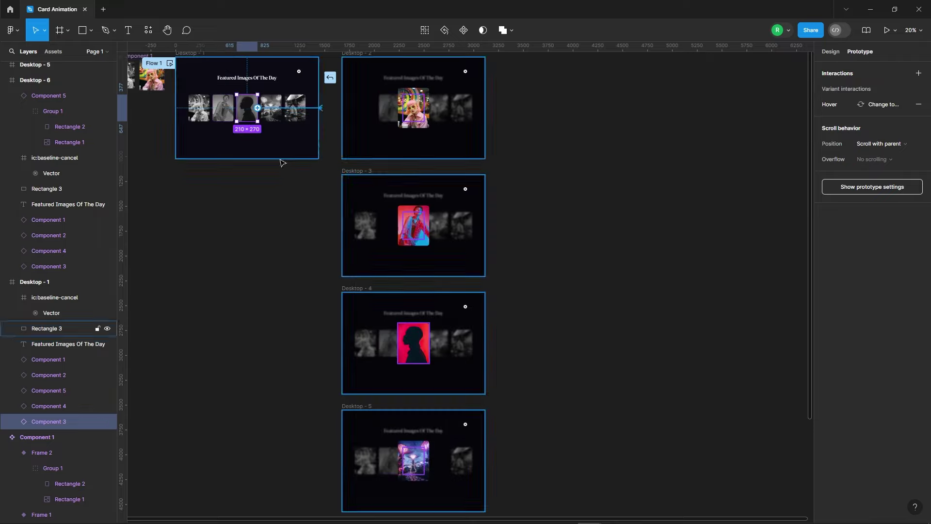
{"action": "left_click", "coordinate": [271, 108]}
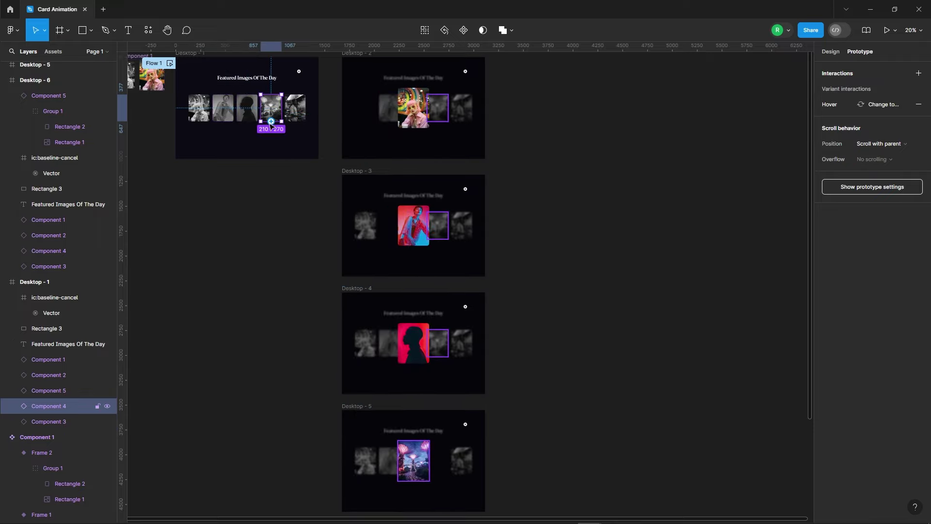
{"action": "left_click_drag", "start_coordinate": [281, 108], "coordinate": [388, 466]}
{"action": "scroll", "coordinate": [560, 371], "scroll_direction": "down", "scroll_amount": 5}
{"action": "scroll", "coordinate": [281, 233], "scroll_direction": "up", "scroll_amount": 2}
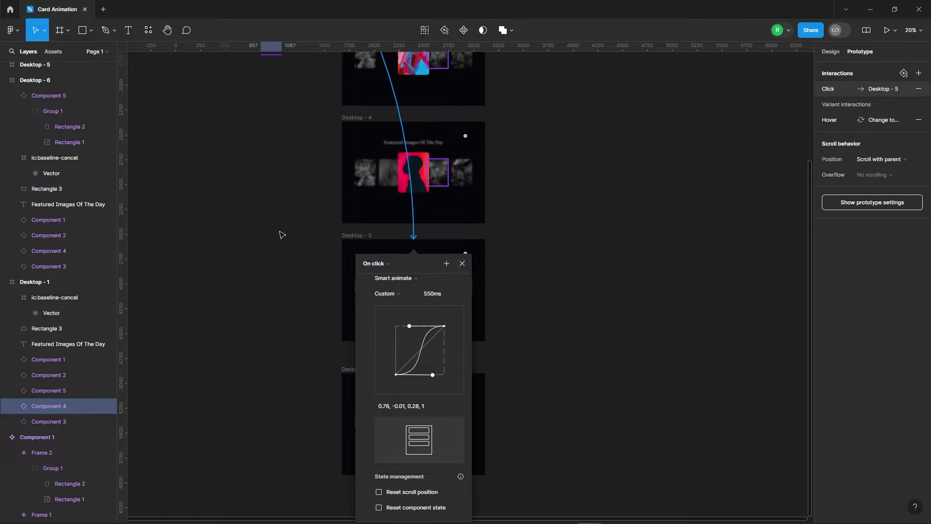
{"action": "scroll", "coordinate": [281, 233], "scroll_direction": "up", "scroll_amount": 3}
{"action": "left_click", "coordinate": [281, 233]}
Link the fifth card in Desktop - 1 to Desktop - 6
{"action": "left_click", "coordinate": [295, 143]}
{"action": "scroll", "coordinate": [296, 140], "scroll_direction": "down", "scroll_amount": 2}
{"action": "scroll", "coordinate": [294, 126], "scroll_direction": "down", "scroll_amount": 3}
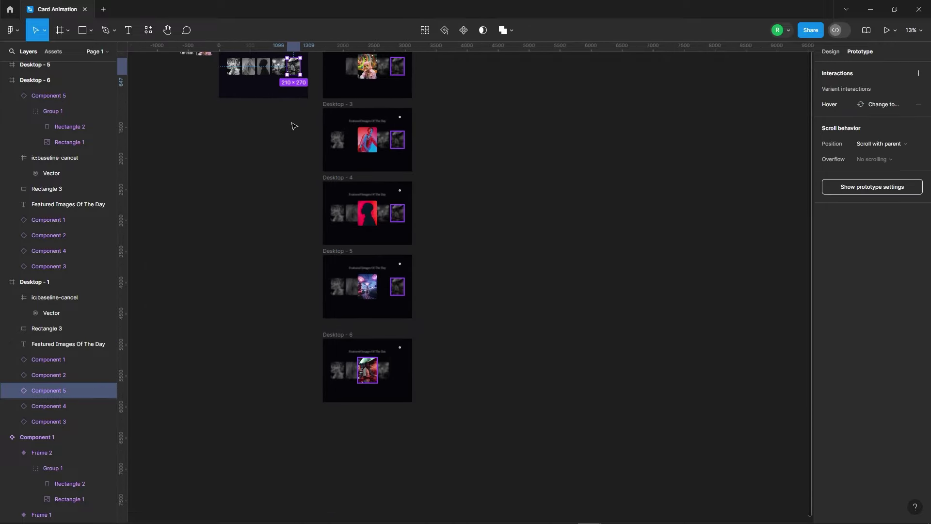
{"action": "left_click_drag", "start_coordinate": [294, 75], "coordinate": [347, 373]}
{"action": "scroll", "coordinate": [270, 312], "scroll_direction": "up", "scroll_amount": 4}
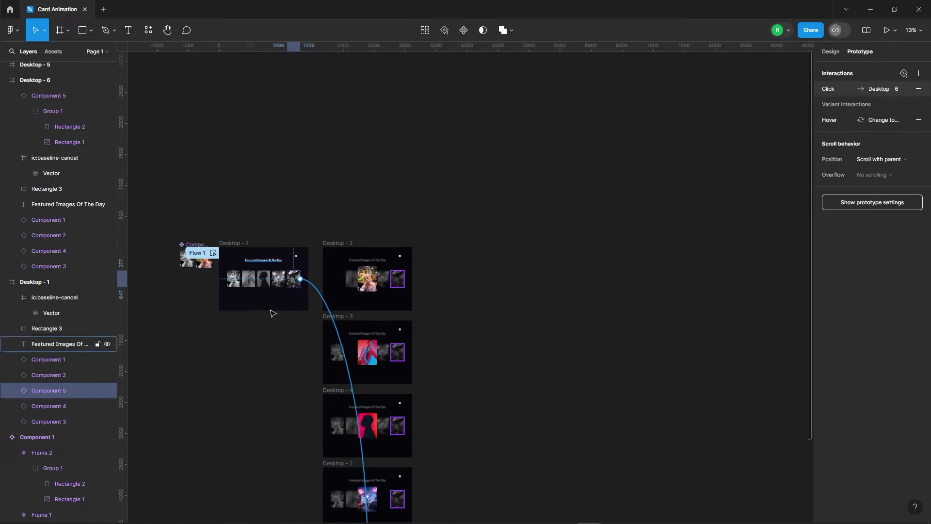
{"action": "key", "text": "Escape"}
{"action": "scroll", "coordinate": [446, 232], "scroll_direction": "up", "scroll_amount": 5}
Connect the close icons of Desktop - 2, 3 and 4 back to Desktop - 1
{"action": "left_click", "coordinate": [445, 233]}
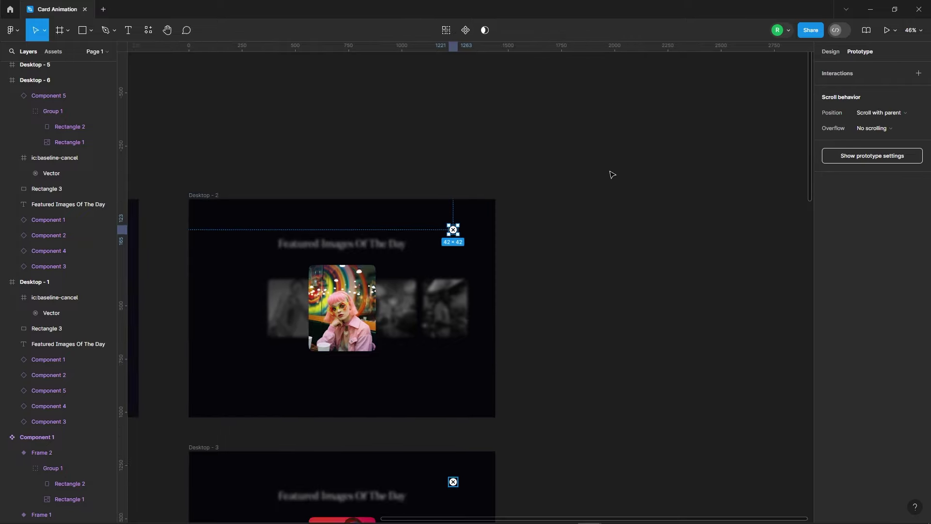
{"action": "scroll", "coordinate": [611, 172], "scroll_direction": "down", "scroll_amount": 5}
{"action": "left_click_drag", "start_coordinate": [534, 198], "coordinate": [315, 242]}
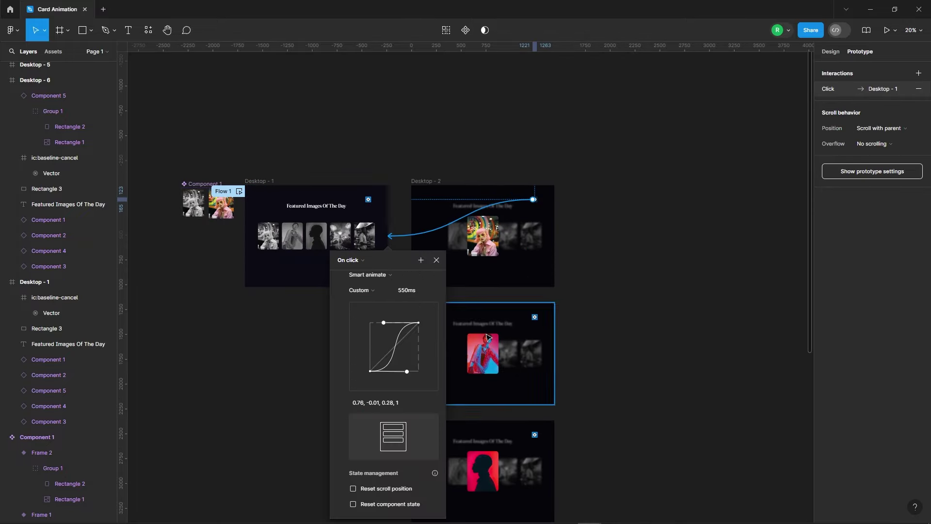
{"action": "left_click", "coordinate": [534, 318]}
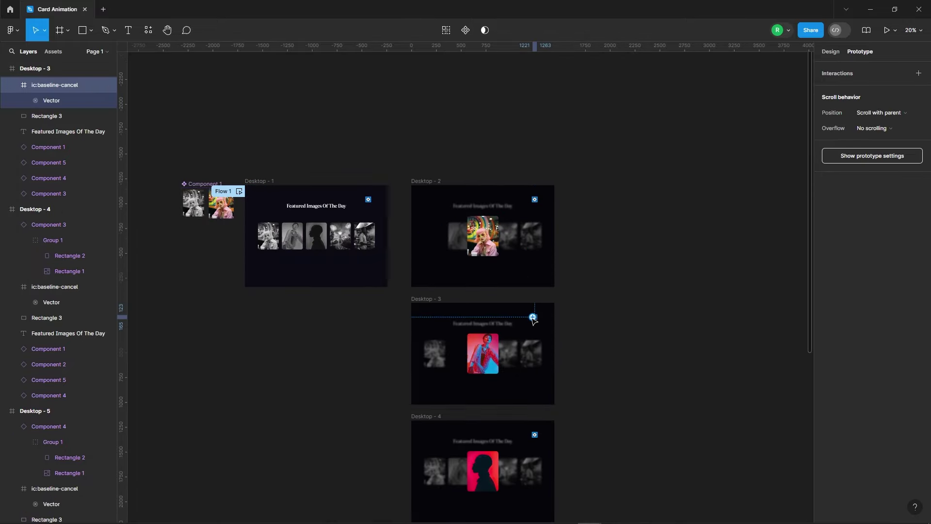
{"action": "left_click_drag", "start_coordinate": [533, 317], "coordinate": [315, 242]}
{"action": "scroll", "coordinate": [576, 232], "scroll_direction": "down", "scroll_amount": 5}
{"action": "left_click", "coordinate": [534, 256]}
{"action": "scroll", "coordinate": [473, 279], "scroll_direction": "up", "scroll_amount": 4}
{"action": "mouse_move", "coordinate": [534, 376]}
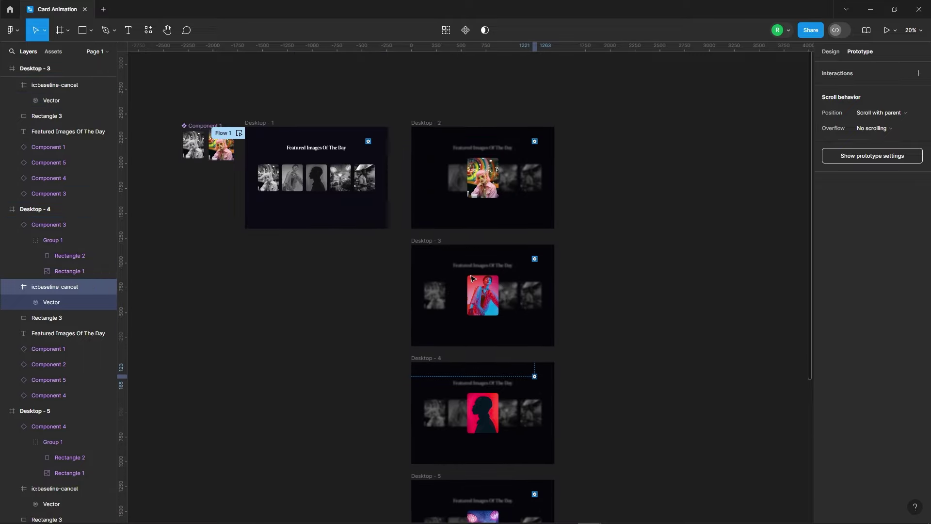
{"action": "left_click_drag", "start_coordinate": [329, 223], "coordinate": [330, 223]}
Connect the close icons of Desktop - 5 and Desktop - 6 back to Desktop - 1
{"action": "scroll", "coordinate": [535, 282], "scroll_direction": "down", "scroll_amount": 5}
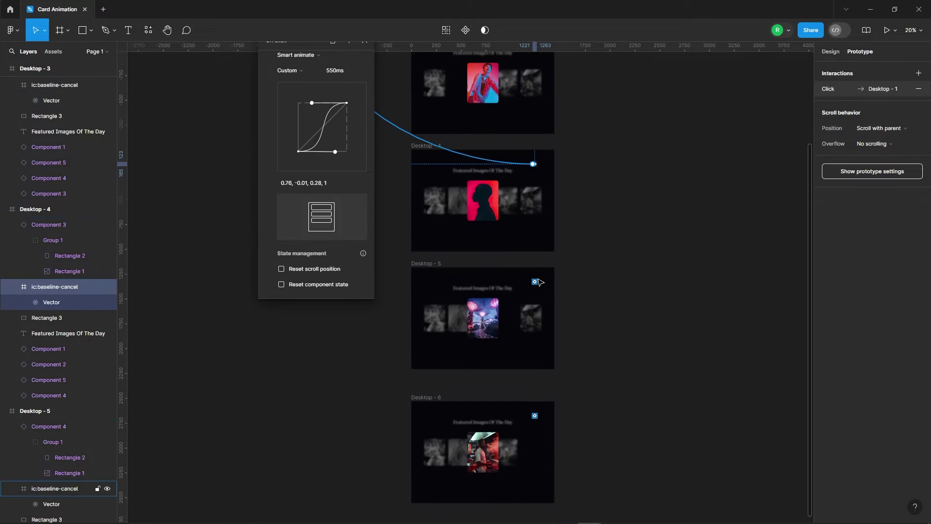
{"action": "left_click", "coordinate": [536, 281]}
{"action": "scroll", "coordinate": [542, 447], "scroll_direction": "up", "scroll_amount": 4}
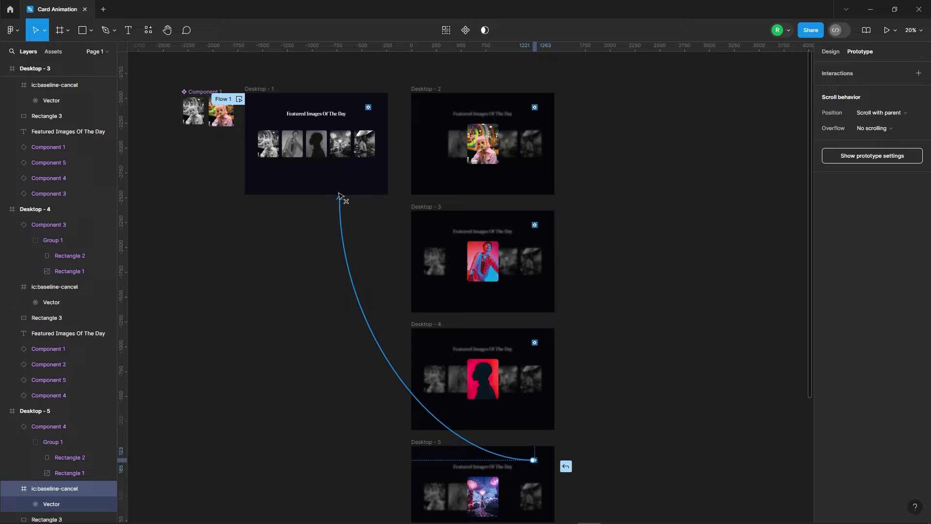
{"action": "left_click_drag", "start_coordinate": [339, 196], "coordinate": [339, 193]}
{"action": "scroll", "coordinate": [330, 109], "scroll_direction": "down", "scroll_amount": 3, "text": "ctrl"}
{"action": "left_click", "coordinate": [471, 442]}
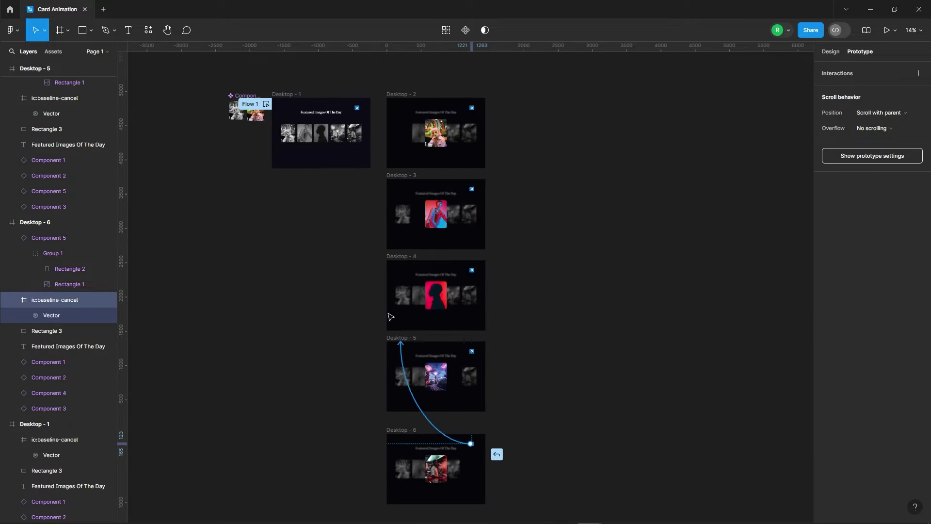
{"action": "left_click_drag", "start_coordinate": [390, 317], "coordinate": [325, 142]}
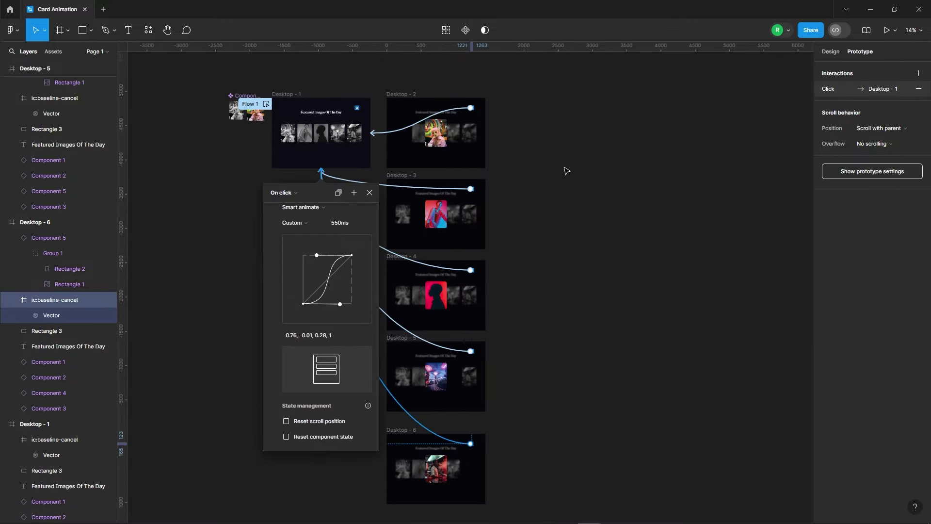
{"action": "left_click", "coordinate": [535, 181]}
{"action": "scroll", "coordinate": [359, 111], "scroll_direction": "up", "scroll_amount": 3, "text": "ctrl"}
{"action": "scroll", "coordinate": [359, 111], "scroll_direction": "up", "scroll_amount": 3, "text": "ctrl"}
Set Desktop - 1's close icon layer opacity to 0% and review the prototype connections
{"action": "left_click", "coordinate": [293, 144]}
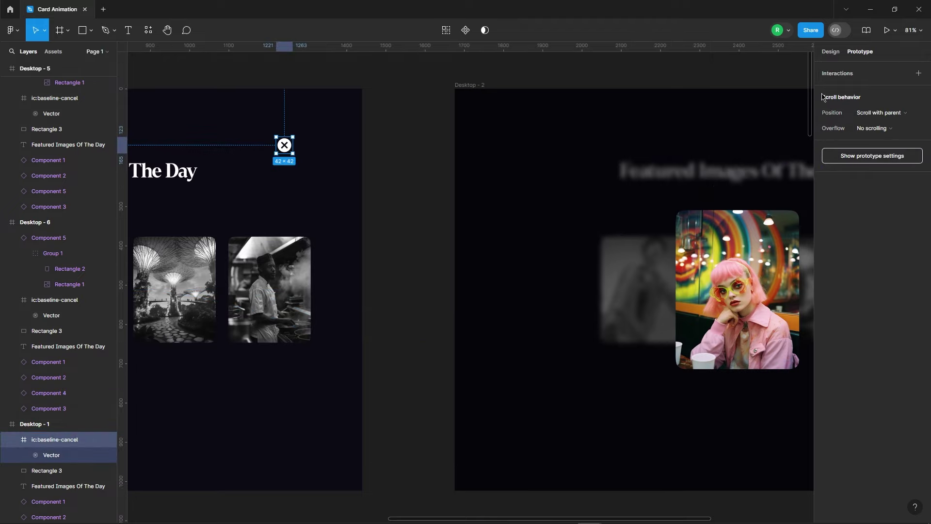
{"action": "left_click", "coordinate": [832, 52]}
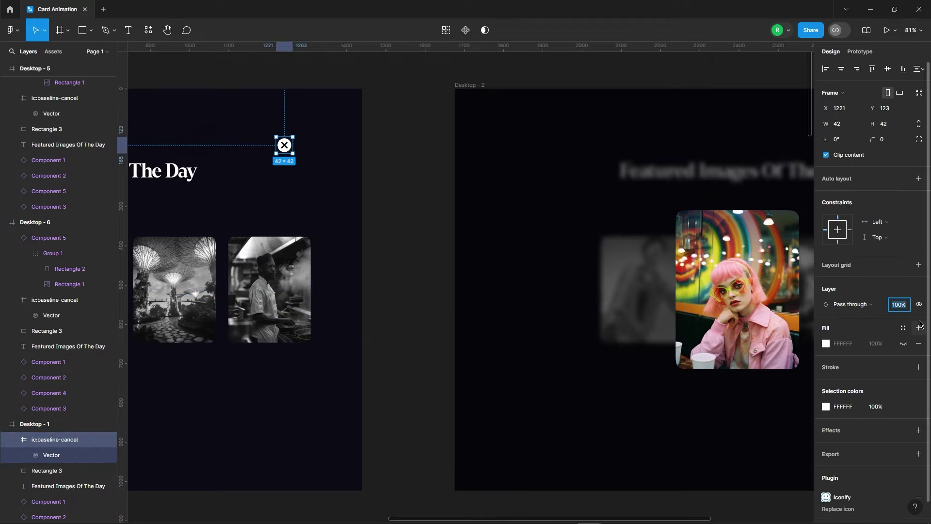
{"action": "type", "text": "0"}
{"action": "key", "text": "Return"}
{"action": "scroll", "coordinate": [413, 155], "scroll_direction": "down", "scroll_amount": 5, "text": "ctrl"}
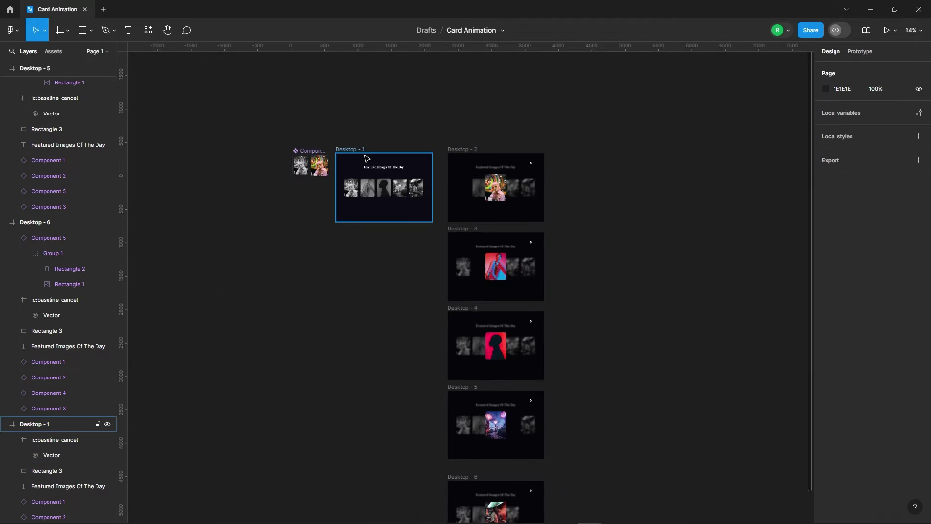
{"action": "left_click", "coordinate": [368, 154]}
{"action": "scroll", "coordinate": [394, 148], "scroll_direction": "up", "scroll_amount": 3, "text": "ctrl"}
{"action": "left_click", "coordinate": [867, 52]}
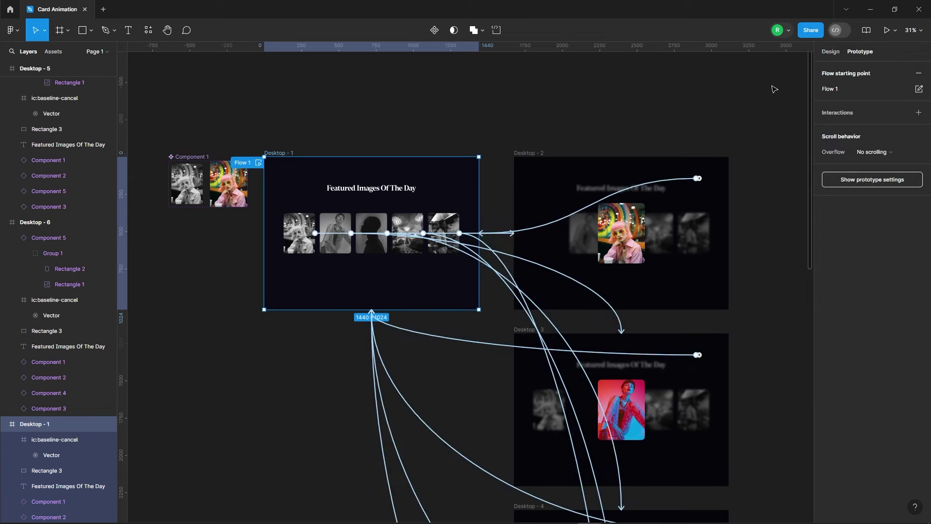
Launch the prototype preview and glance at its presentation options
{"action": "left_click", "coordinate": [259, 163]}
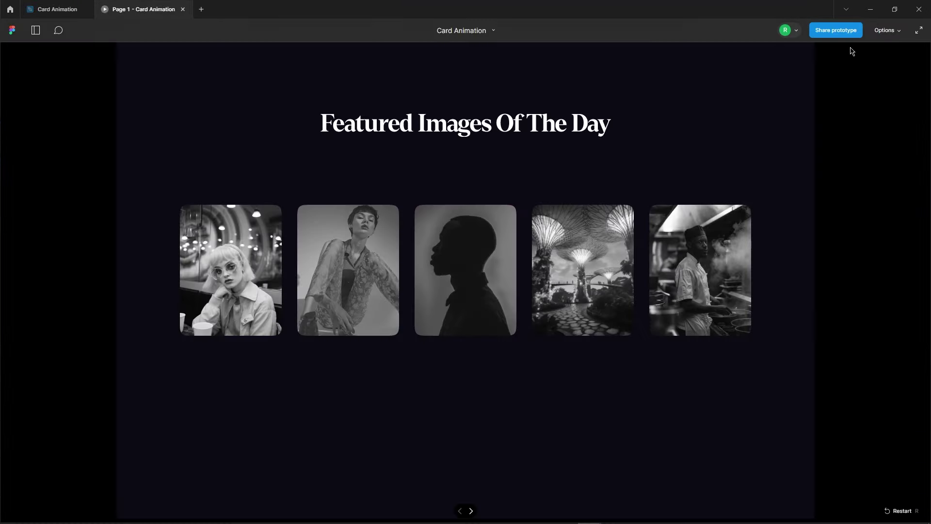
{"action": "left_click", "coordinate": [888, 30]}
{"action": "left_click", "coordinate": [452, 79]}
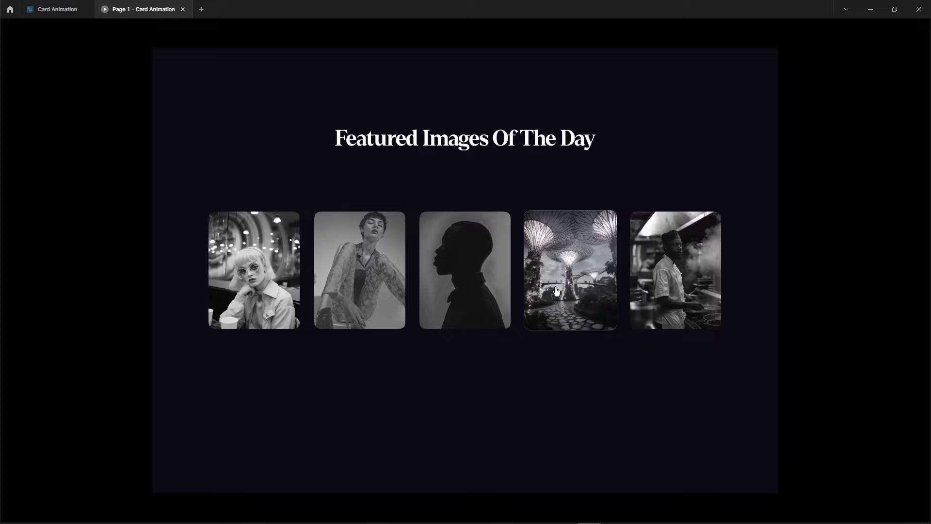
Open and close each card in turn, including the silhouette, gardens, chef and first cards
{"action": "left_click", "coordinate": [354, 289]}
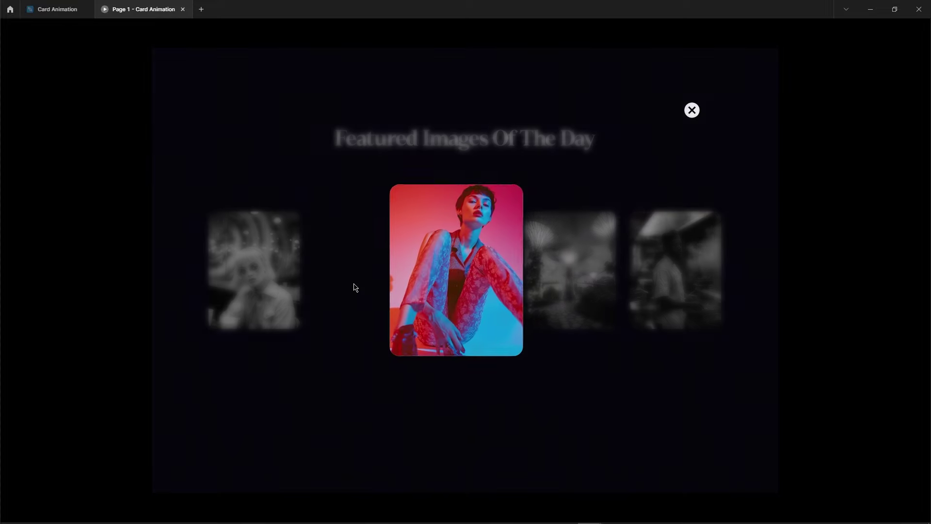
{"action": "left_click", "coordinate": [692, 111]}
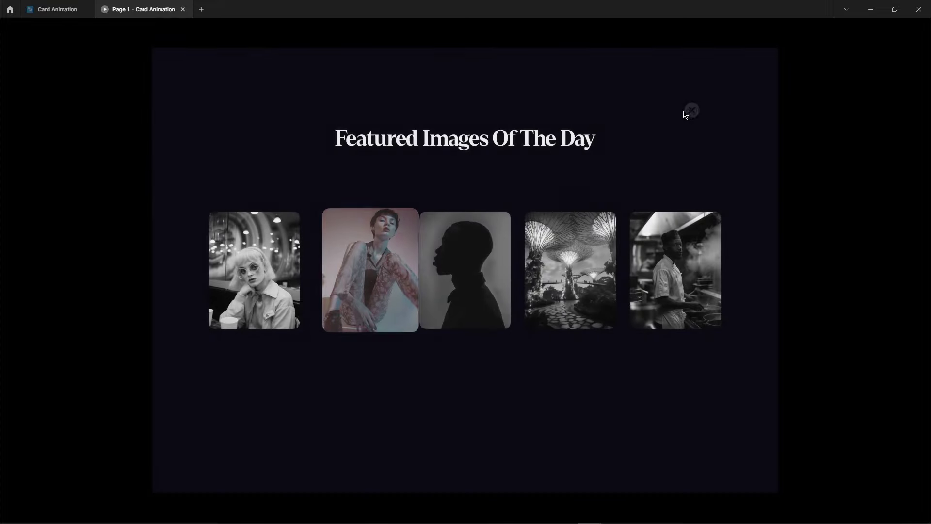
{"action": "left_click", "coordinate": [442, 282]}
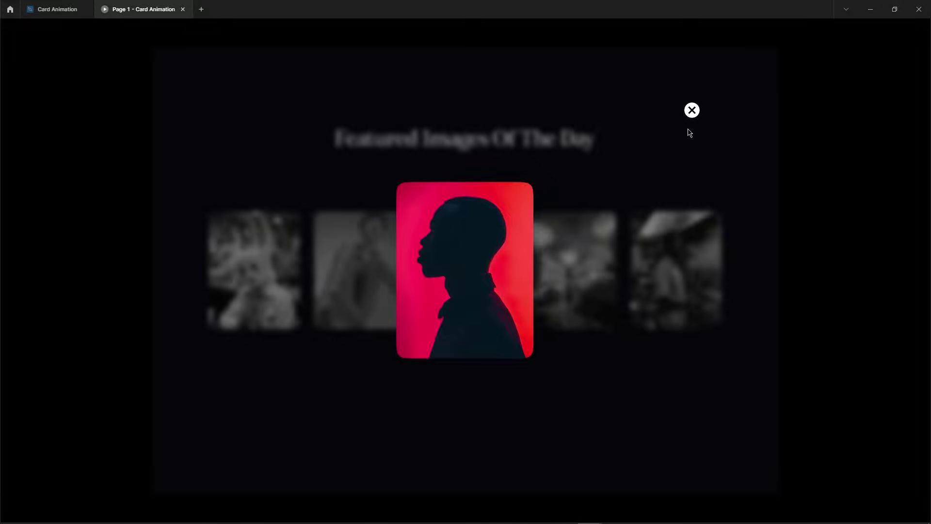
{"action": "left_click", "coordinate": [692, 111]}
{"action": "left_click", "coordinate": [555, 258]}
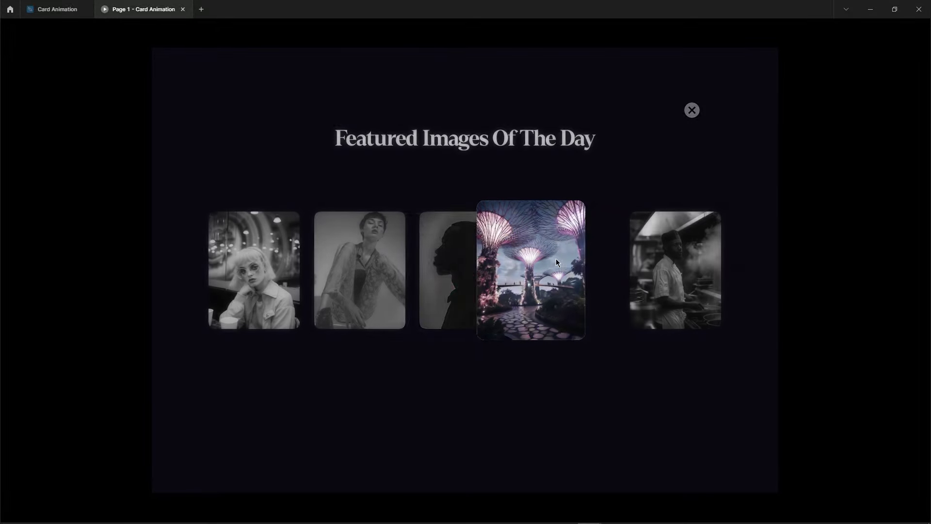
{"action": "left_click", "coordinate": [692, 110]}
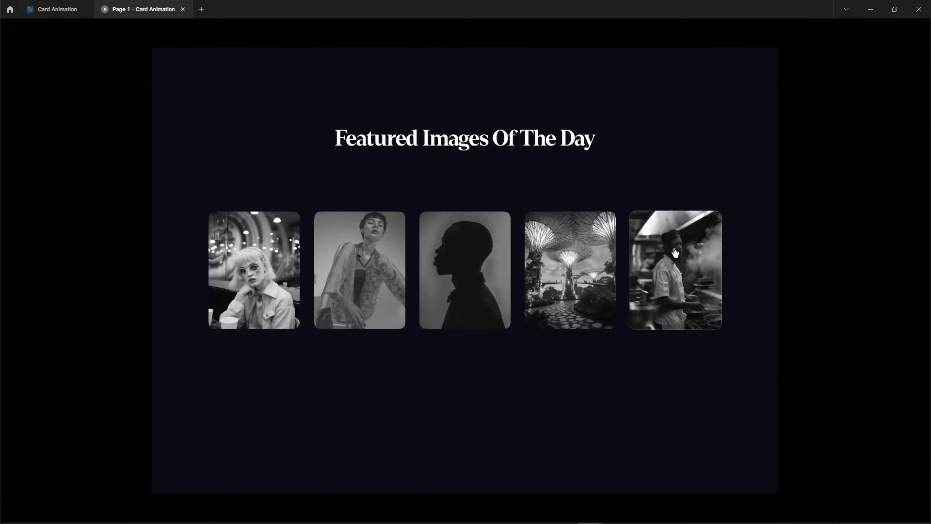
{"action": "left_click", "coordinate": [675, 252]}
{"action": "left_click", "coordinate": [692, 110]}
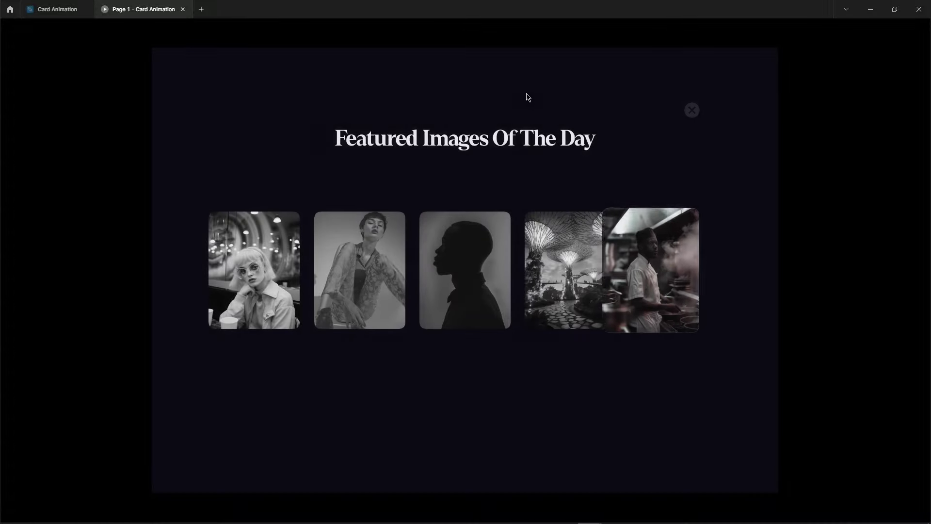
{"action": "left_click", "coordinate": [249, 306]}
{"action": "left_click", "coordinate": [692, 111]}
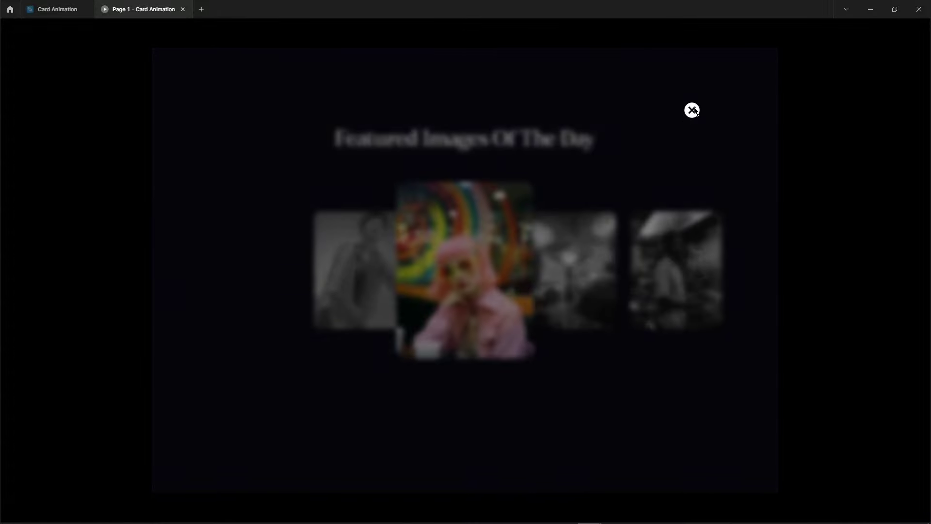